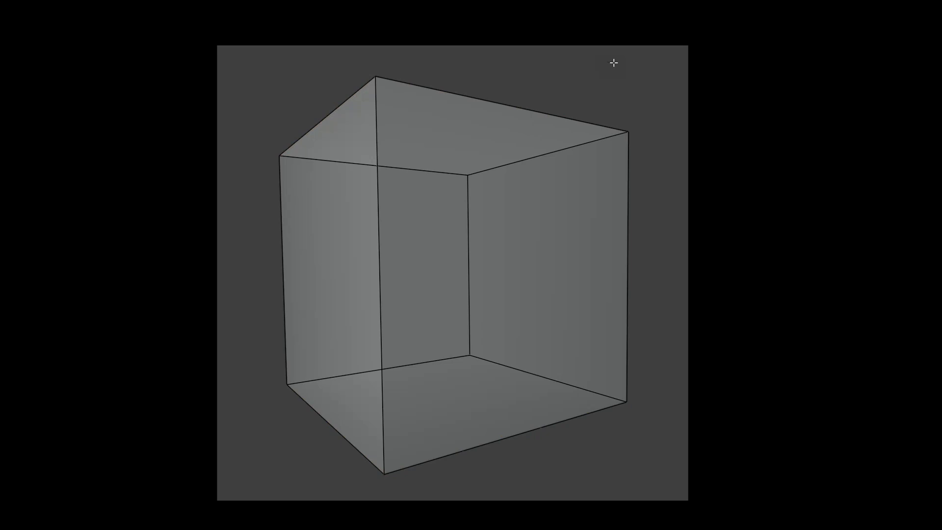
Delete the existing UV map from the Cube mesh
left_click(716, 365)
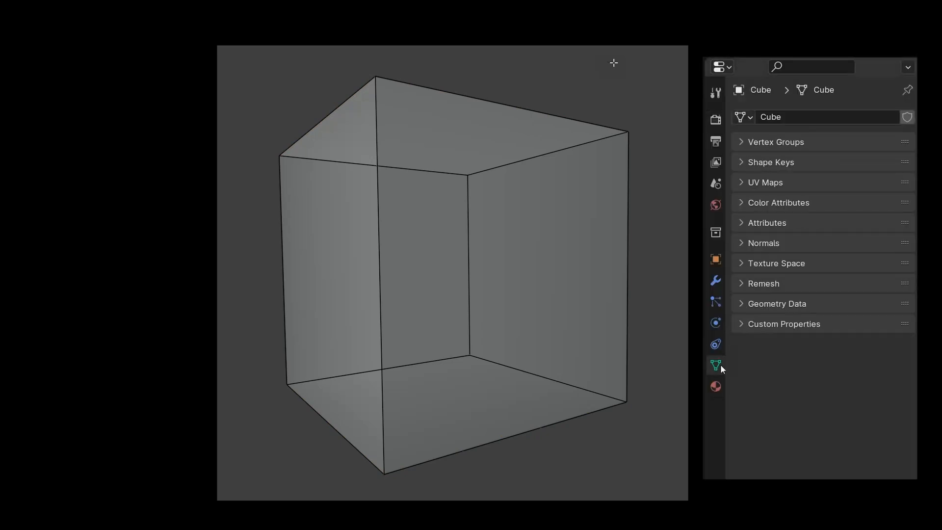
left_click(756, 182)
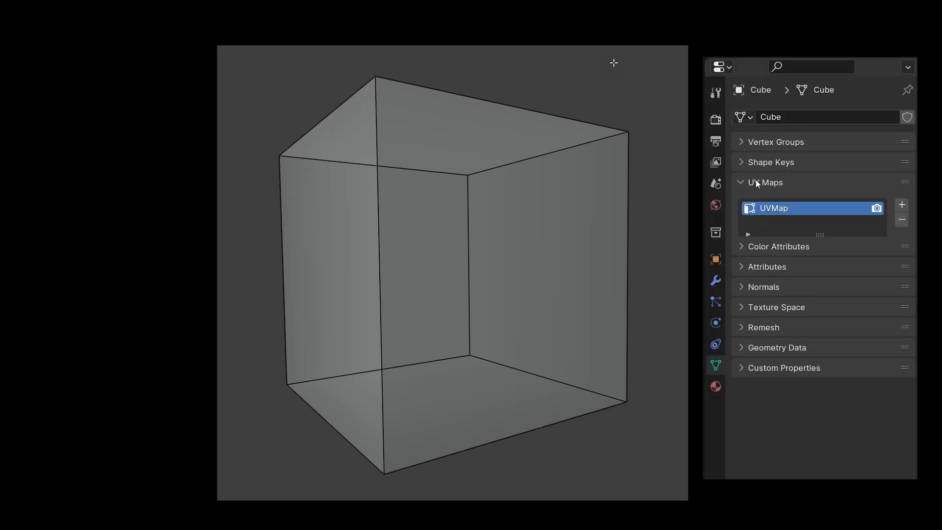
left_click(902, 220)
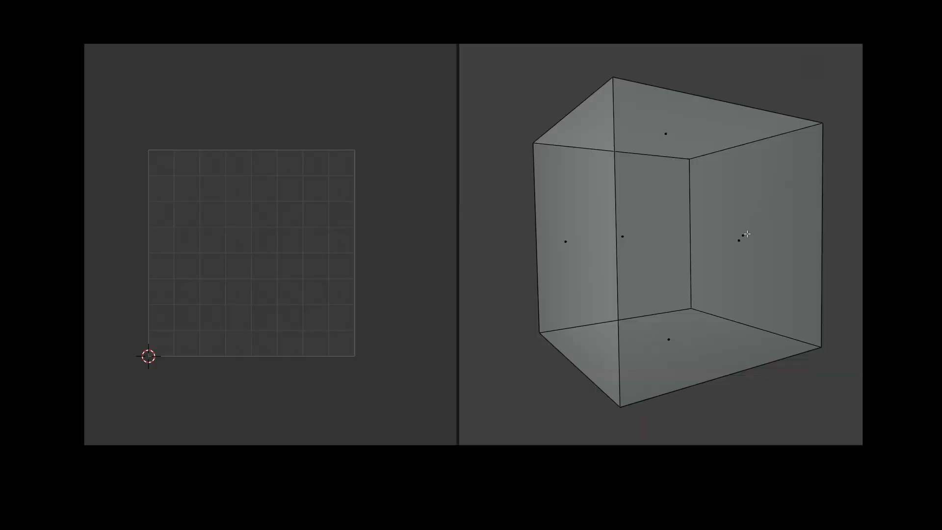
Unwrap only the cube's rear-right face with the standard Unwrap operation
left_click(746, 234)
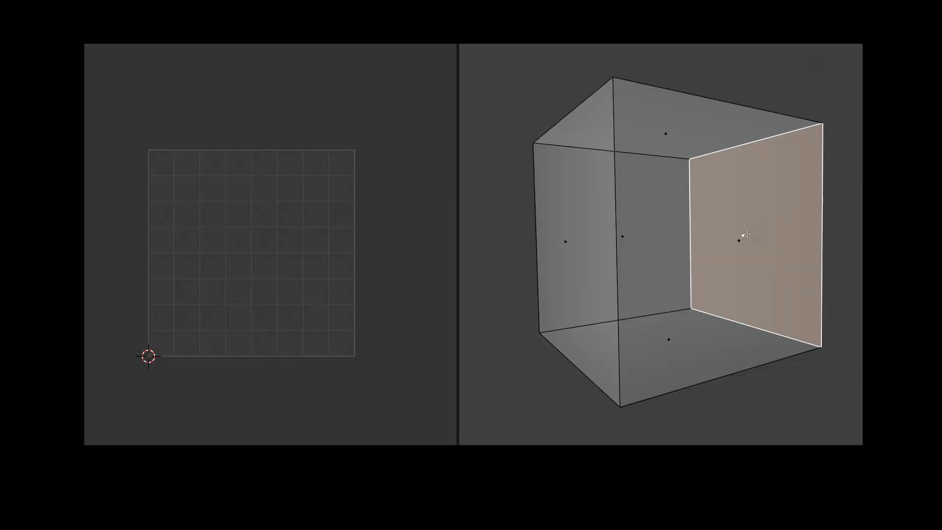
key("u")
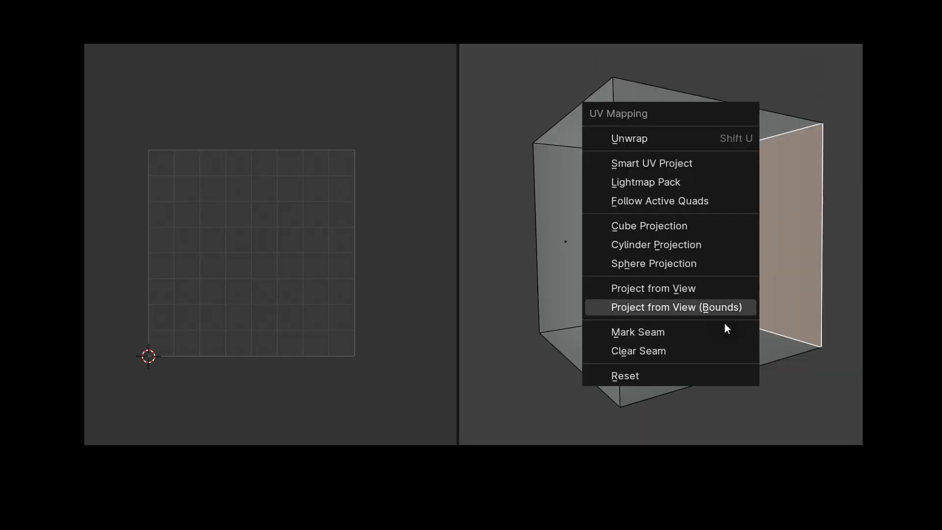
left_click(667, 144)
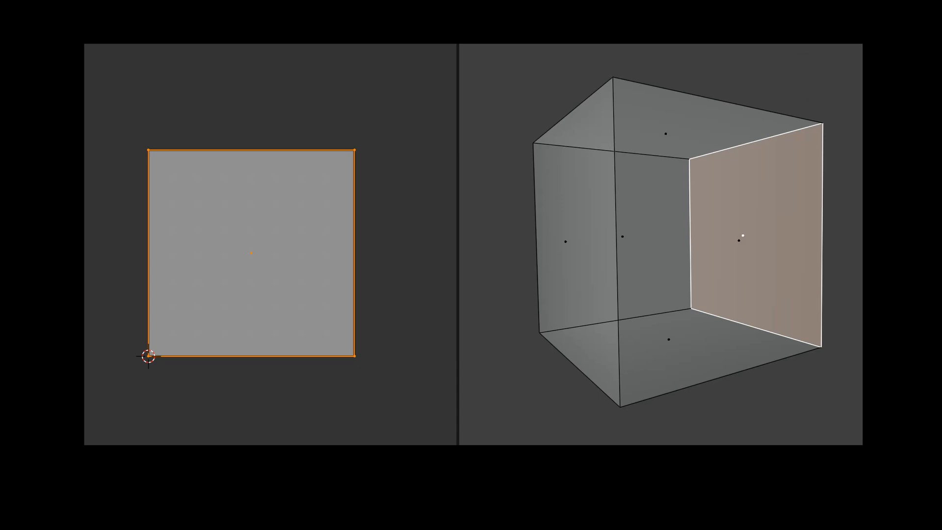
Select the cube's top face together with the adjoining rear-left face
key("alt+a")
left_click(655, 119)
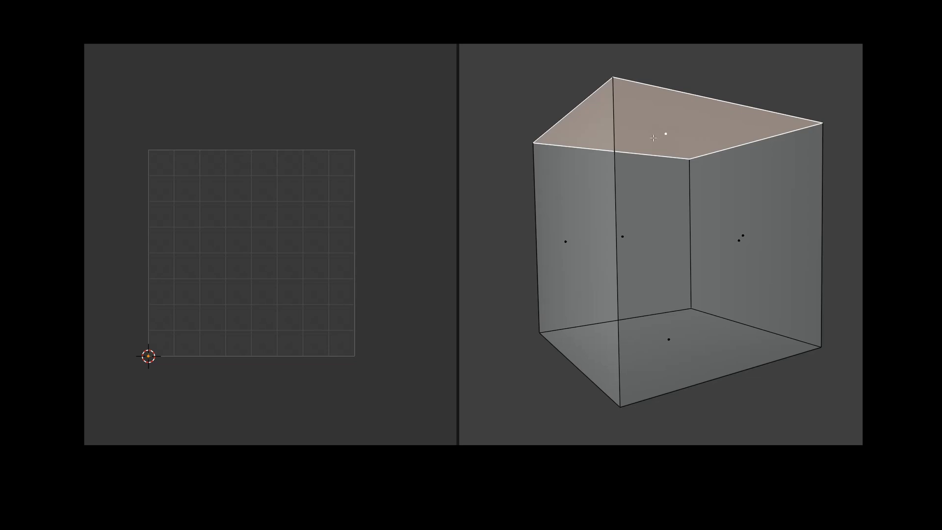
left_click(626, 238, "shift")
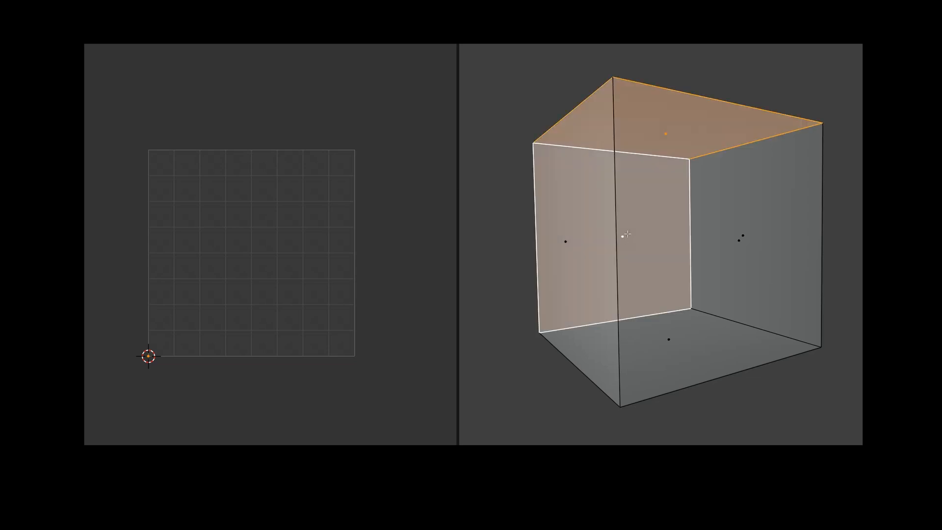
Select the front-left, bottom and front-right faces of the cube and unwrap them together
key("alt+a")
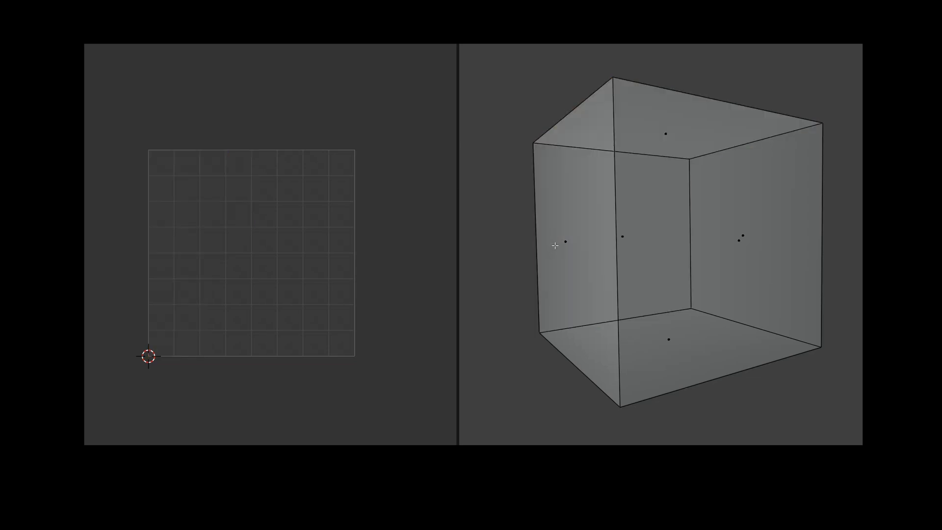
left_click(562, 248)
left_click(671, 331, "shift")
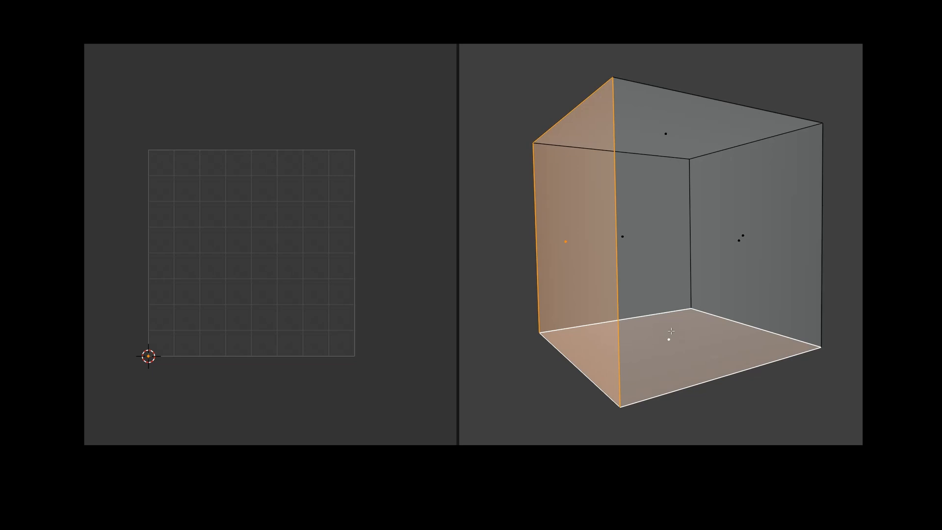
left_click(730, 254, "shift")
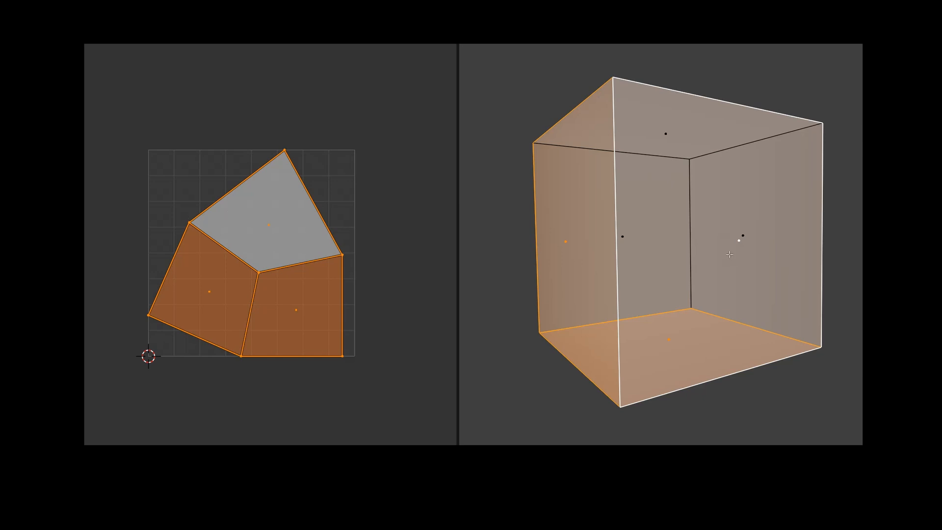
key("u")
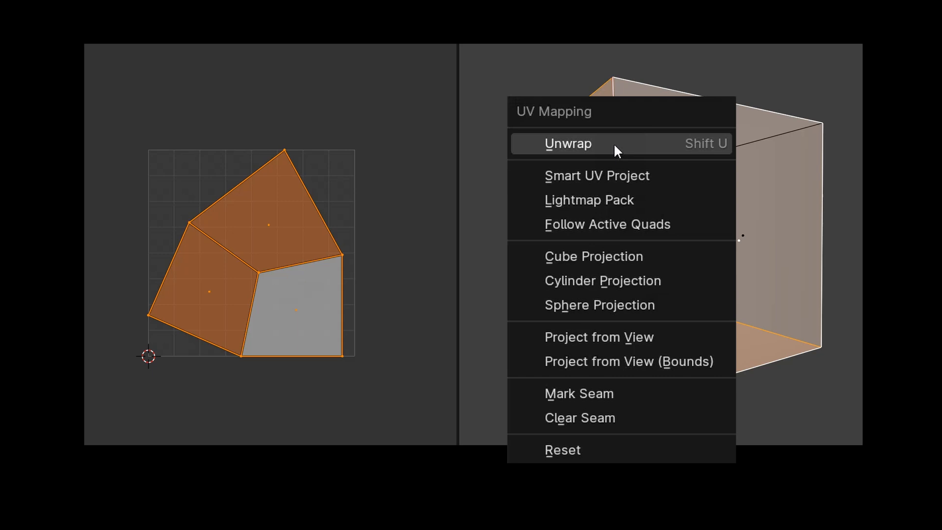
left_click(614, 144)
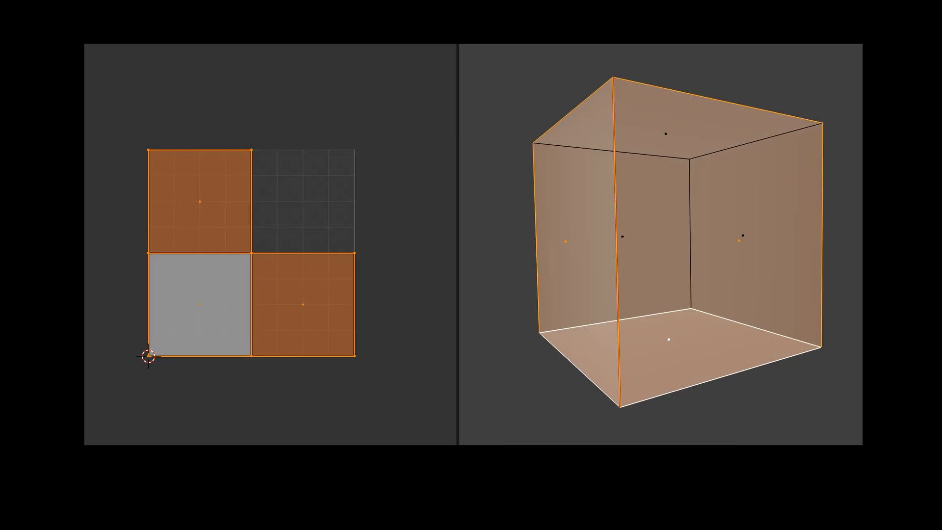
Turn on UV sync selection, select every face and average the scale of the UV islands
key("alt+a")
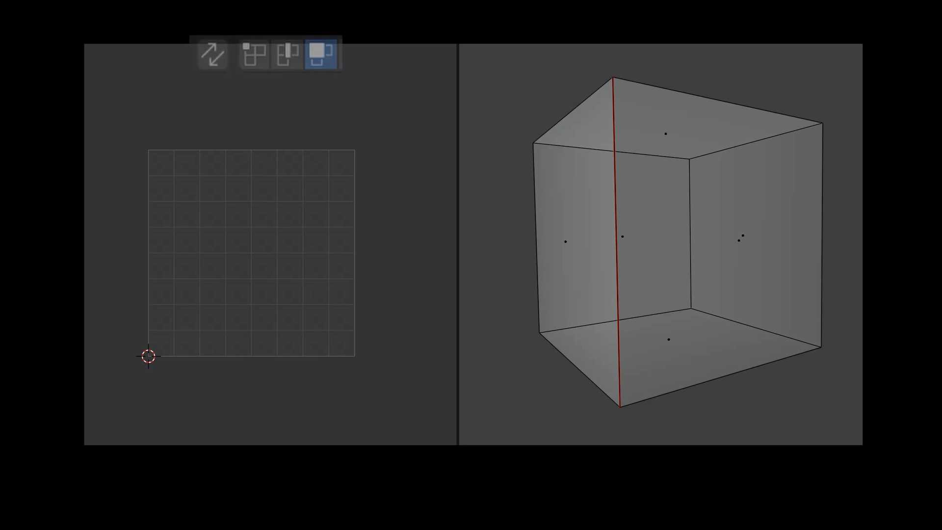
left_click(211, 59)
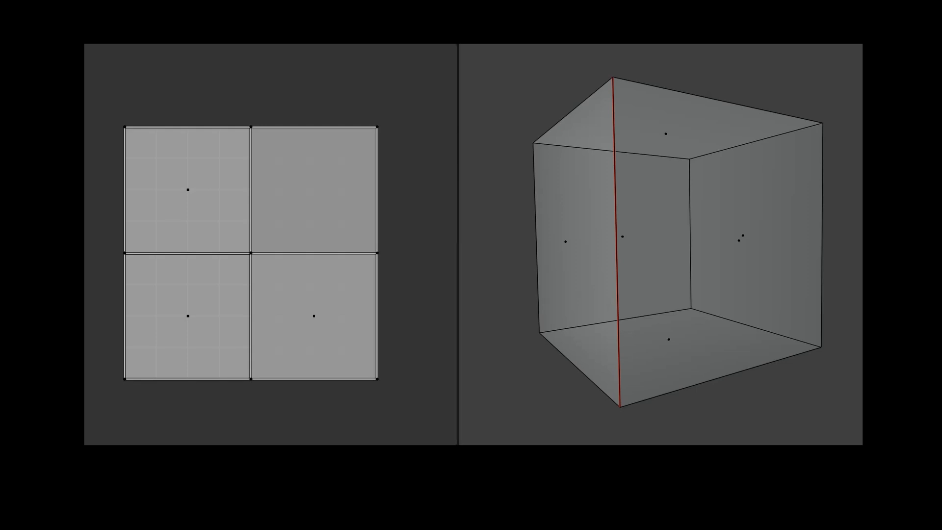
key("a")
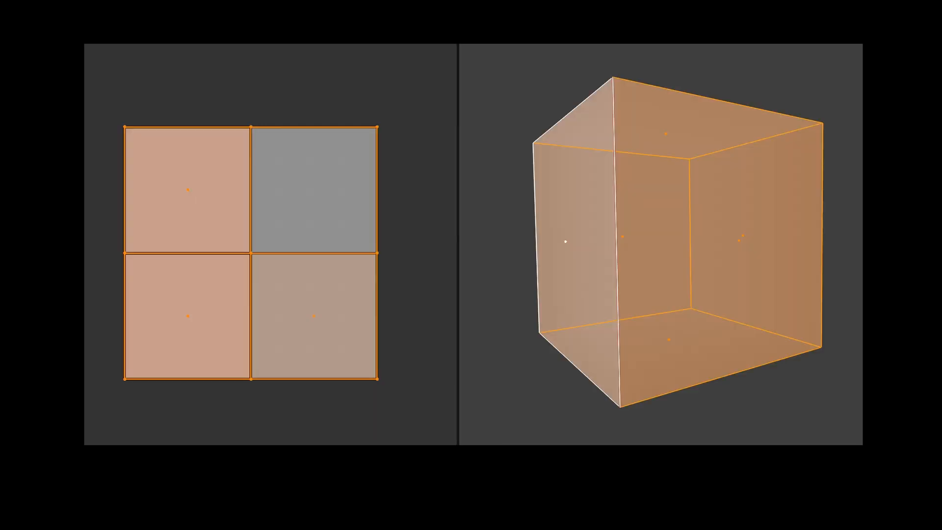
left_click(255, 30)
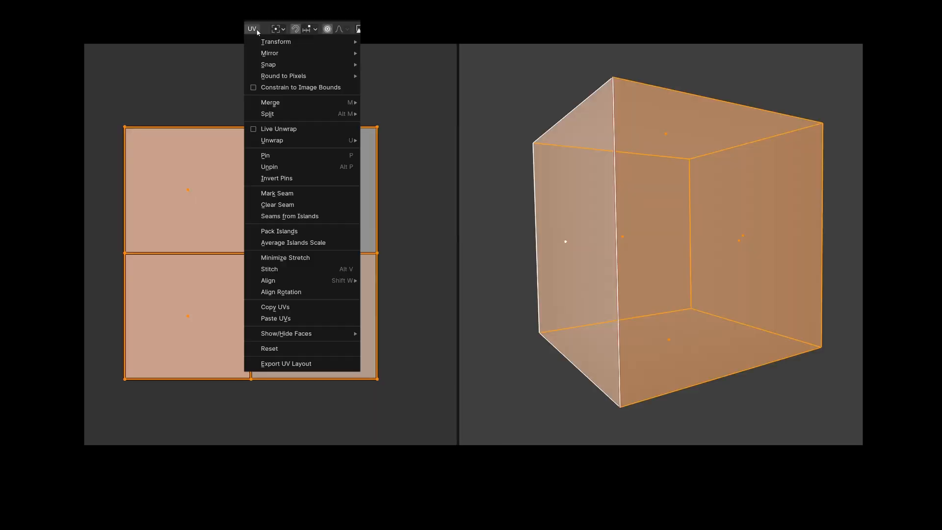
left_click(293, 242)
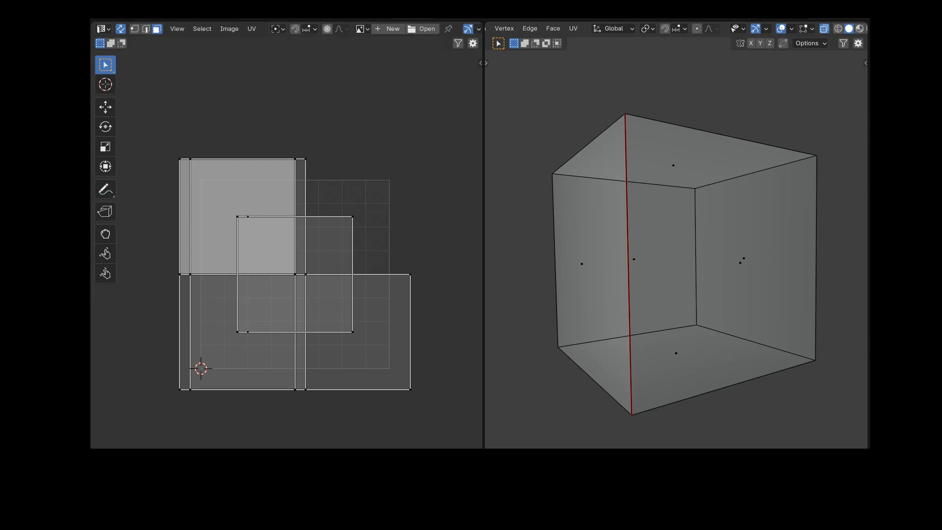
Select all UV faces, pack the islands into the UV grid and clear the selection
key("a")
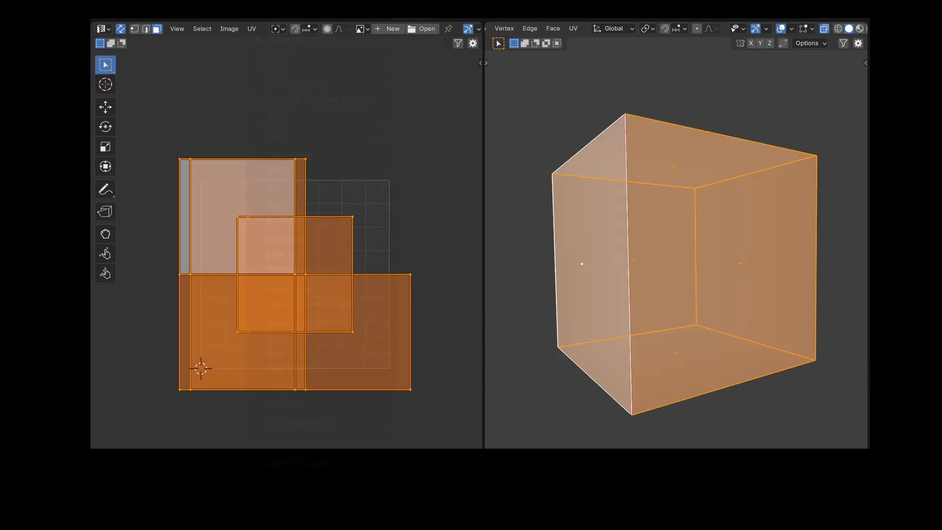
left_click(252, 29)
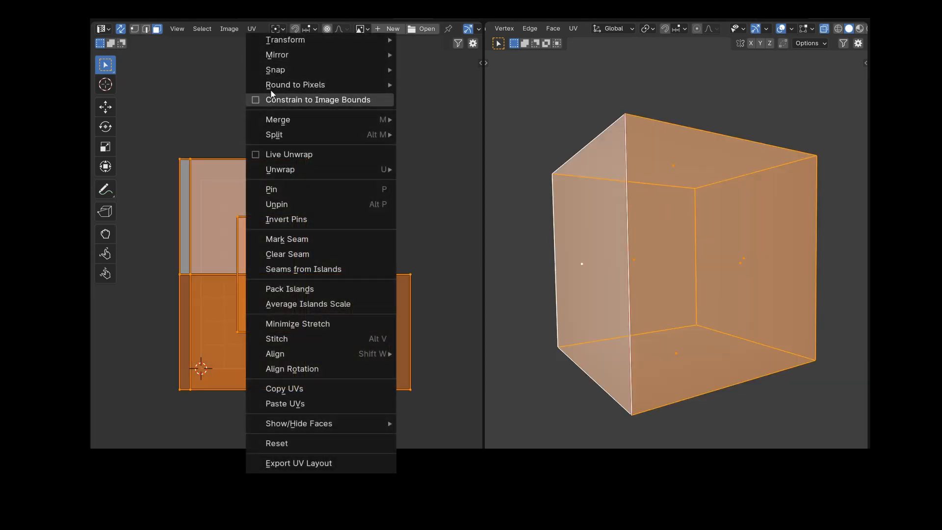
left_click(327, 292)
left_click(326, 396)
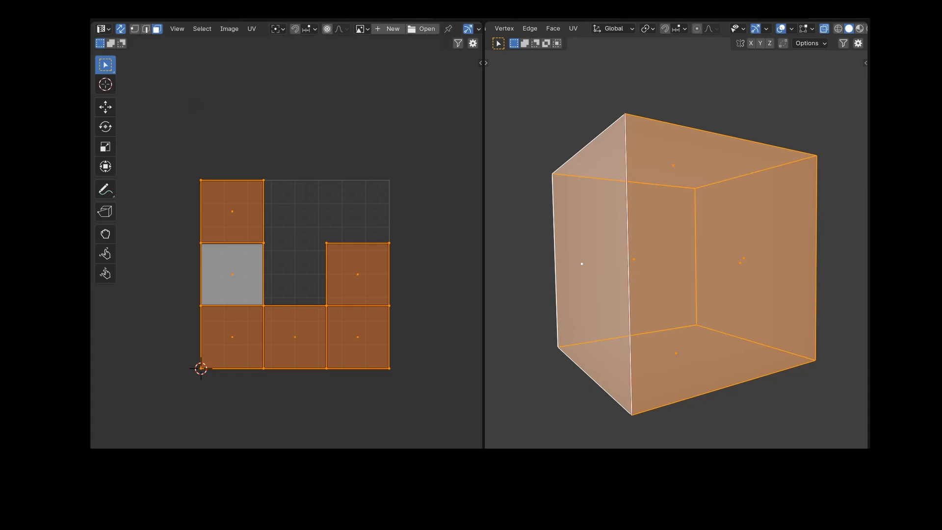
left_click(244, 146)
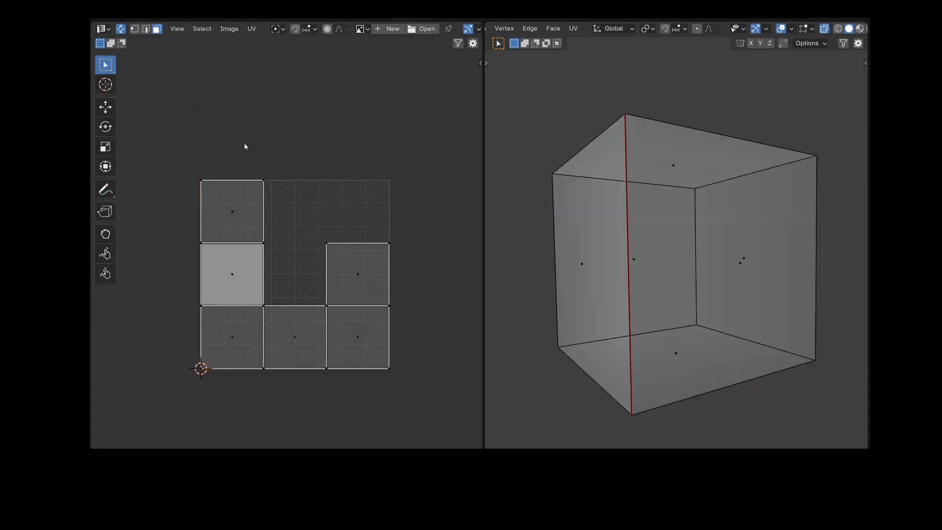
Move the single-face UV island out of the grid, above its upper-left corner
left_click(242, 208)
key("g")
left_click(215, 139)
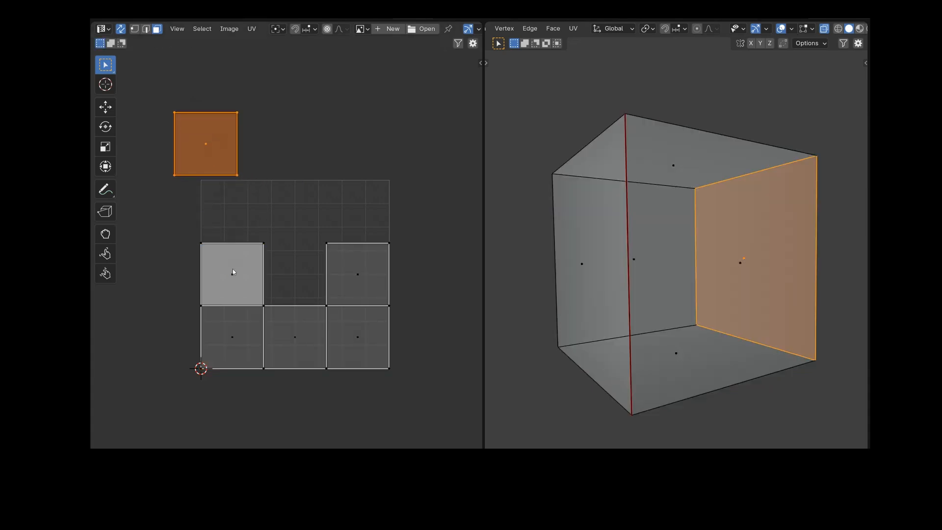
Select the whole L-shaped three-face UV island and move it beyond the grid's lower-left corner
left_click(248, 255)
key("l")
key("g")
left_click(165, 354)
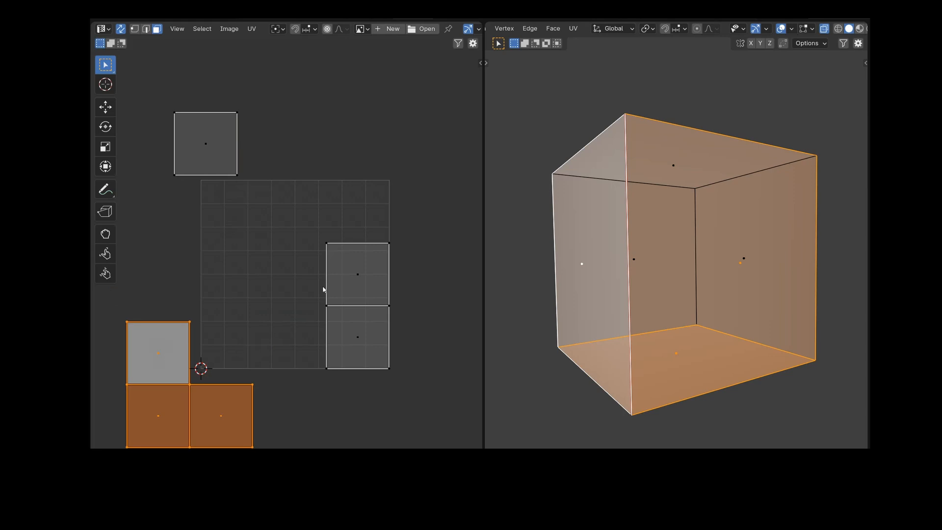
Select the whole two-face UV island, move it just right of the grid and deselect it
left_click(370, 274)
key("l")
key("g")
left_click(443, 284)
left_click(436, 219)
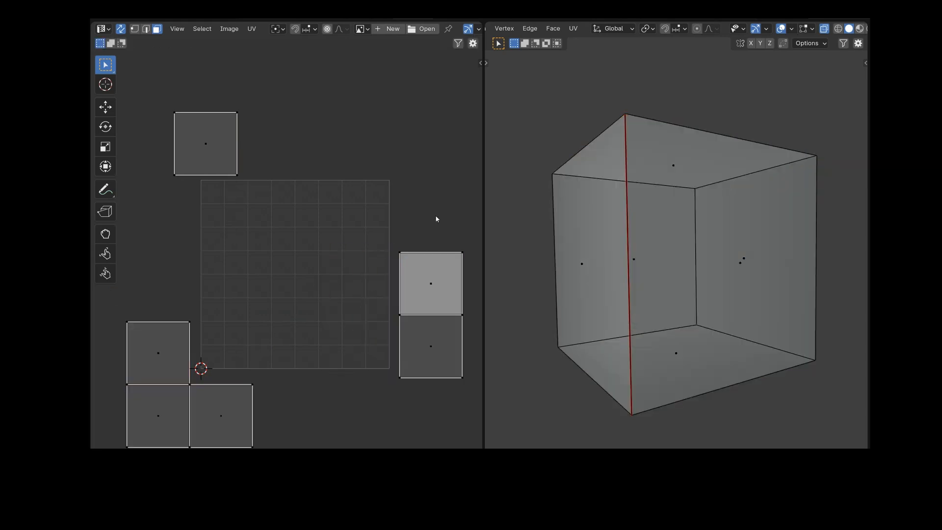
Try moving the single-face island's right edge and its lower-right vertex to see which other UV points follow
key("2")
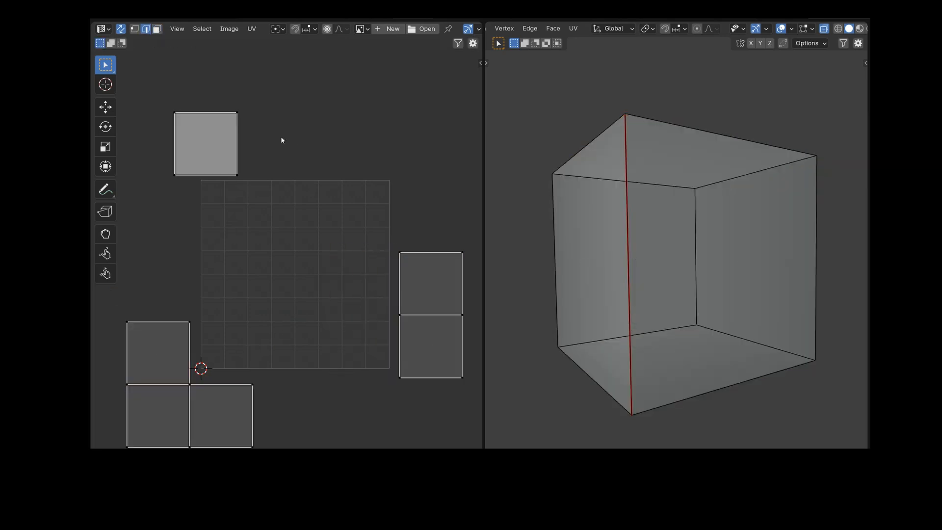
left_click(236, 144)
key("g")
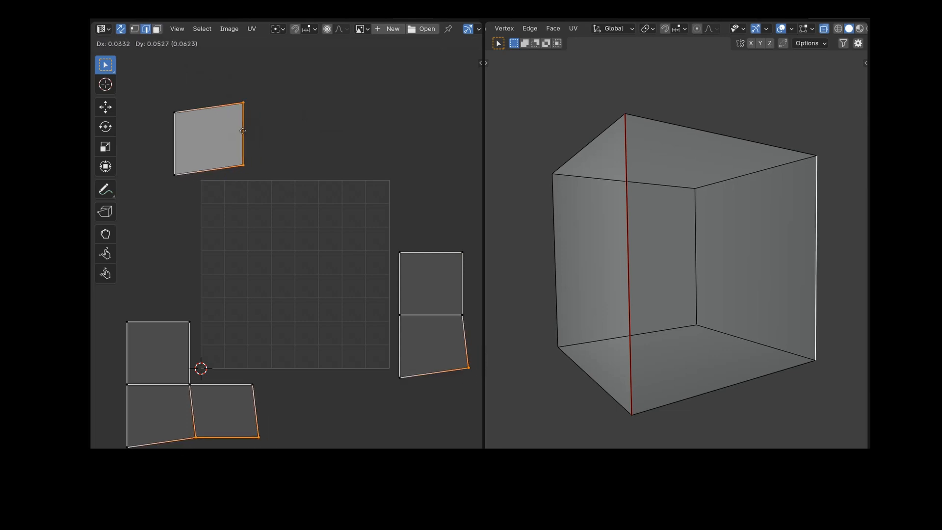
key("Escape")
key("1")
left_click(237, 175)
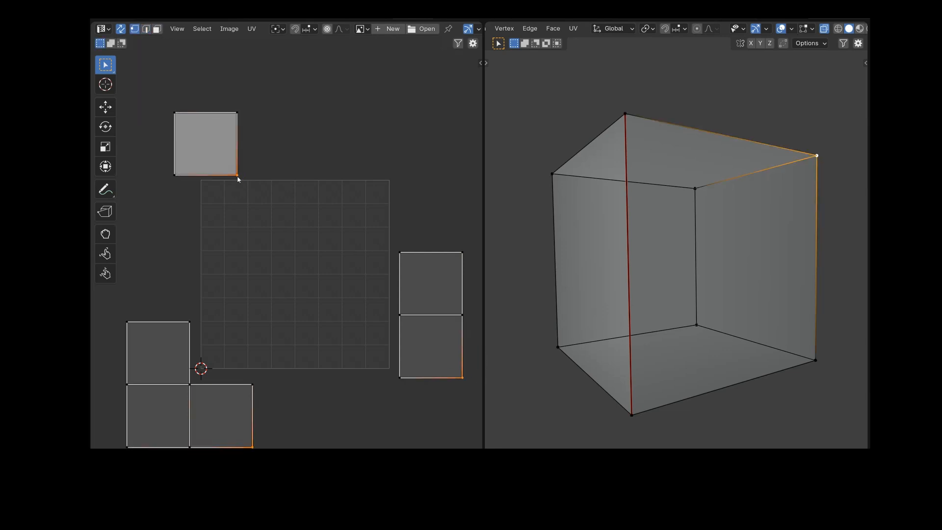
key("g")
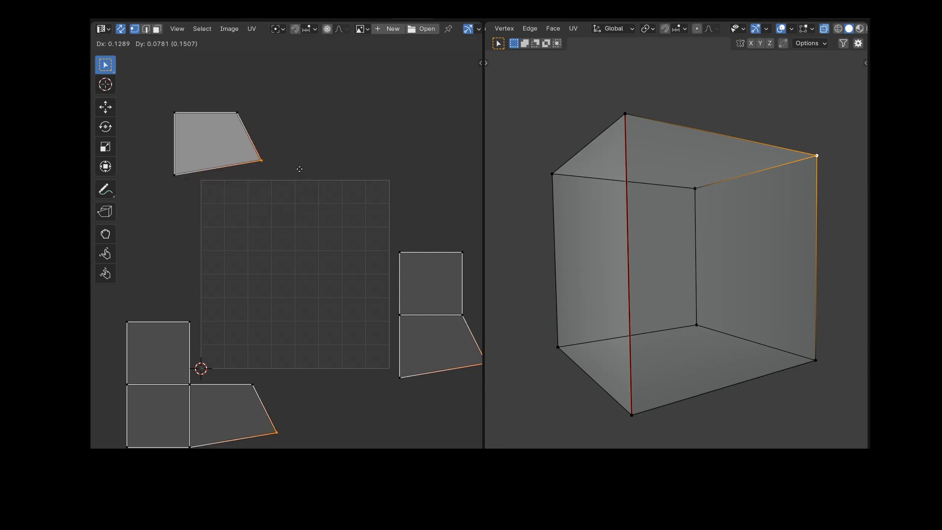
key("Escape")
Stitch the single-face island to its neighbouring island along its right edge and expand the Stitch options
key("2")
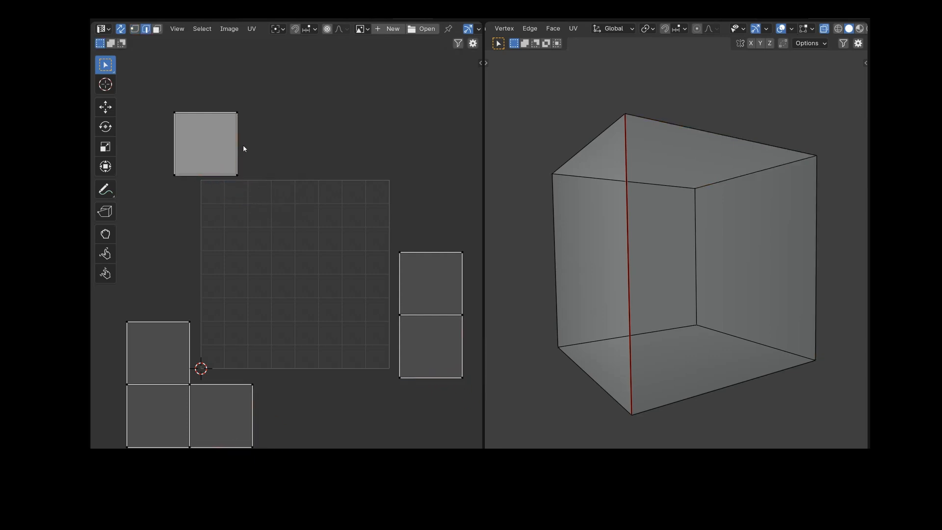
left_click(239, 152)
right_click(297, 185)
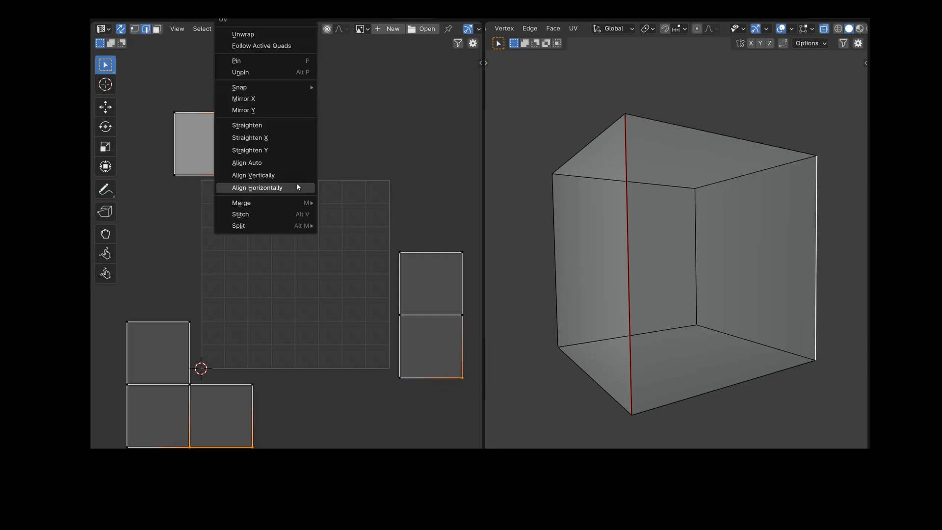
left_click(278, 214)
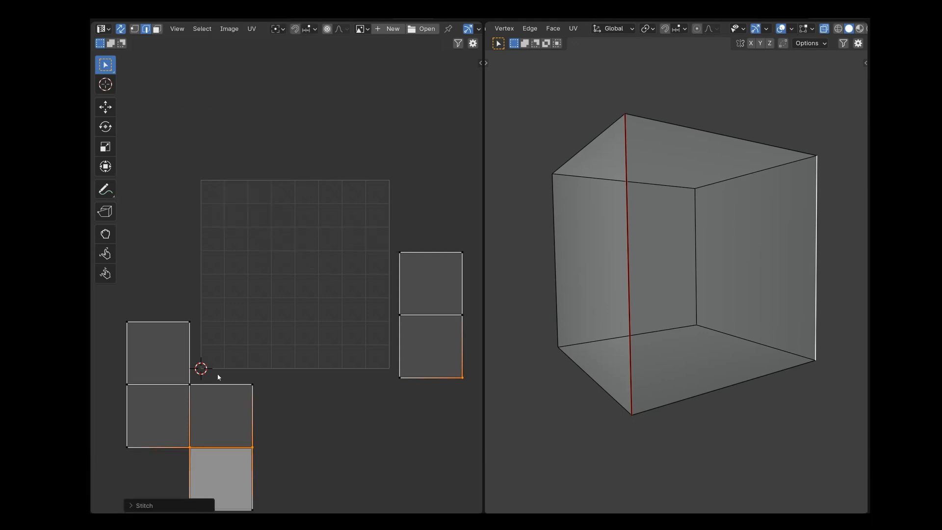
left_click(131, 505)
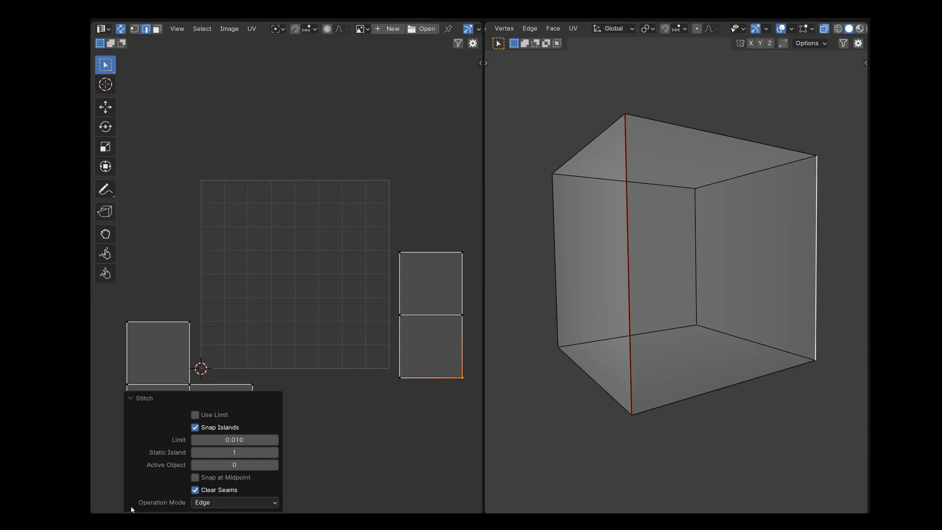
Stitch the UV islands with Snap at Midpoint enabled
left_click(282, 358)
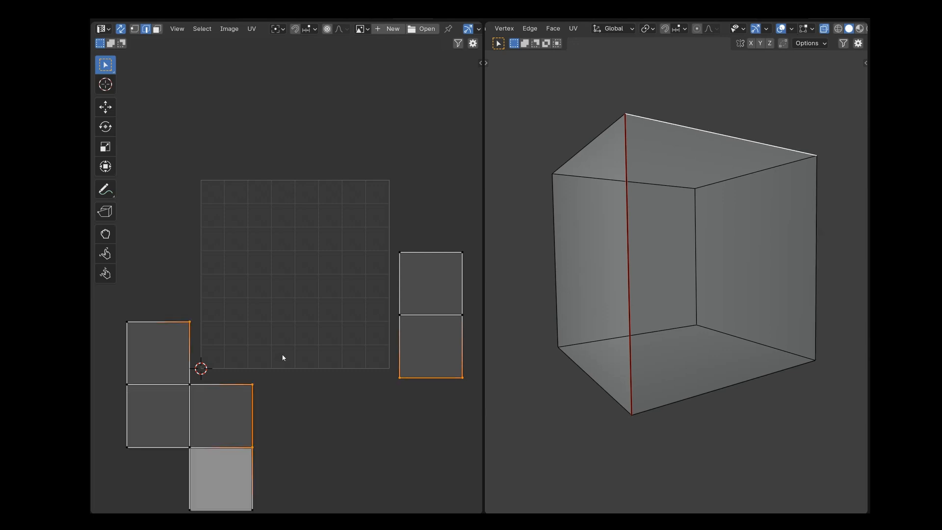
key("v")
left_click(502, 331)
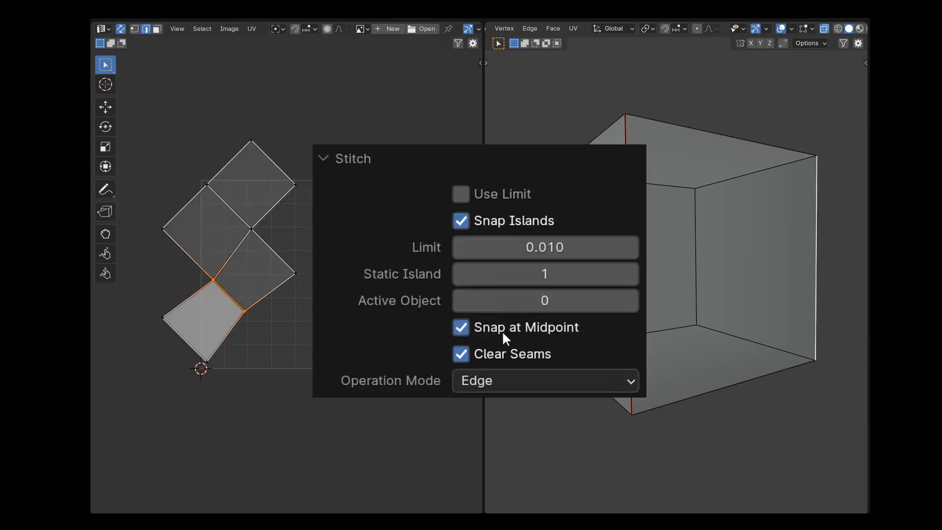
Undo the UV stitch after disabling Snap at Midpoint, and preview the edge stitch interactively without applying it
left_click(502, 331)
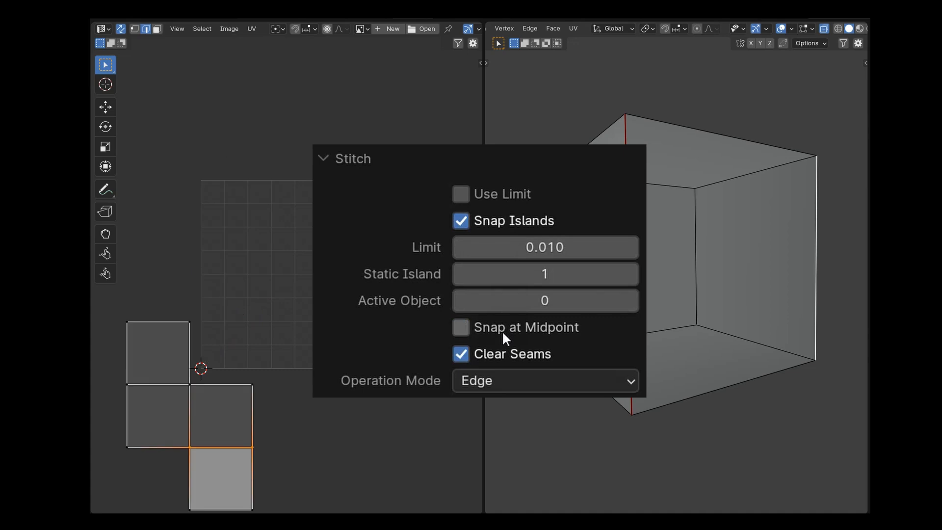
key("ctrl+z")
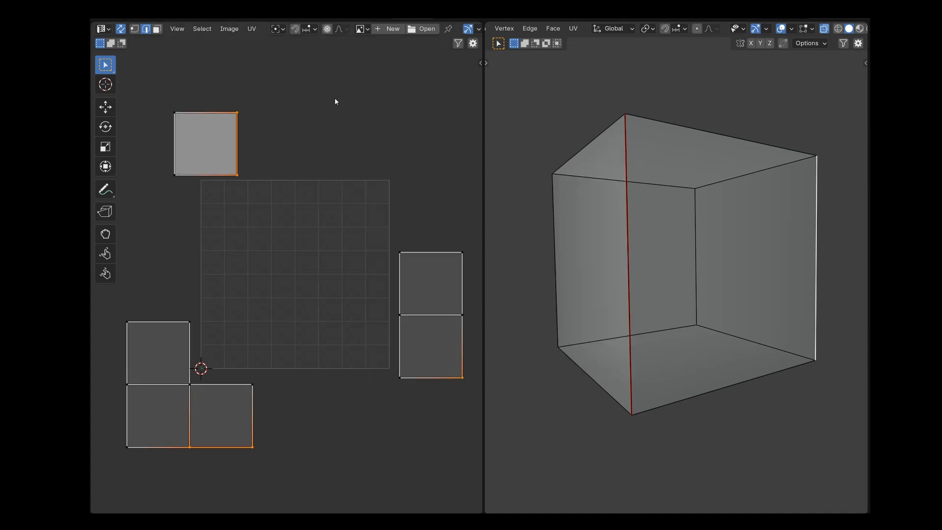
key("v")
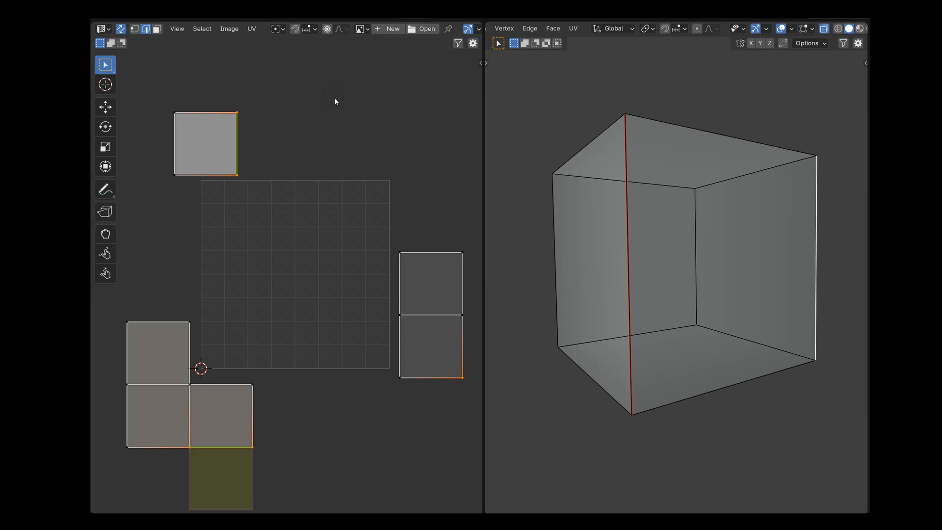
key("Escape")
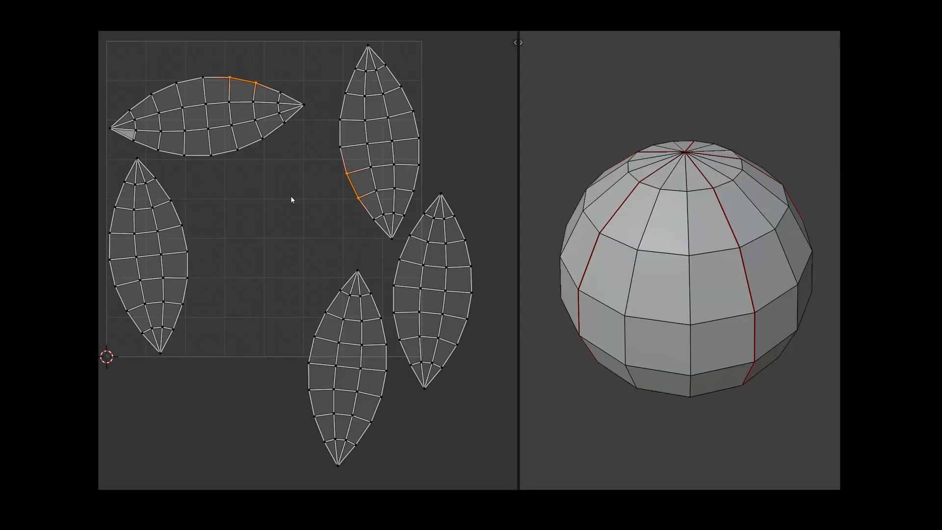
Select the lower boundary edge loop of the sphere's horizontal UV island and stitch it to the adjoining island
left_click(124, 135)
left_click(294, 119, "alt")
right_click(442, 386)
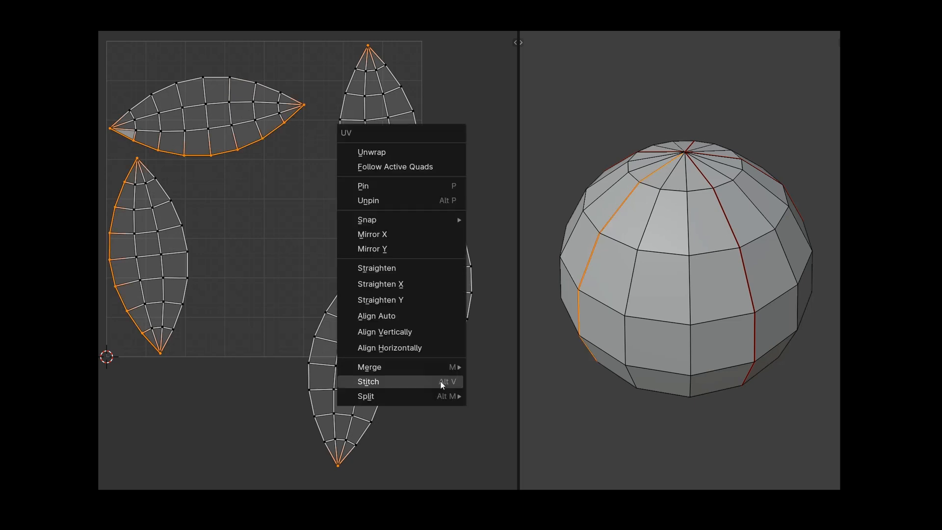
left_click(442, 384)
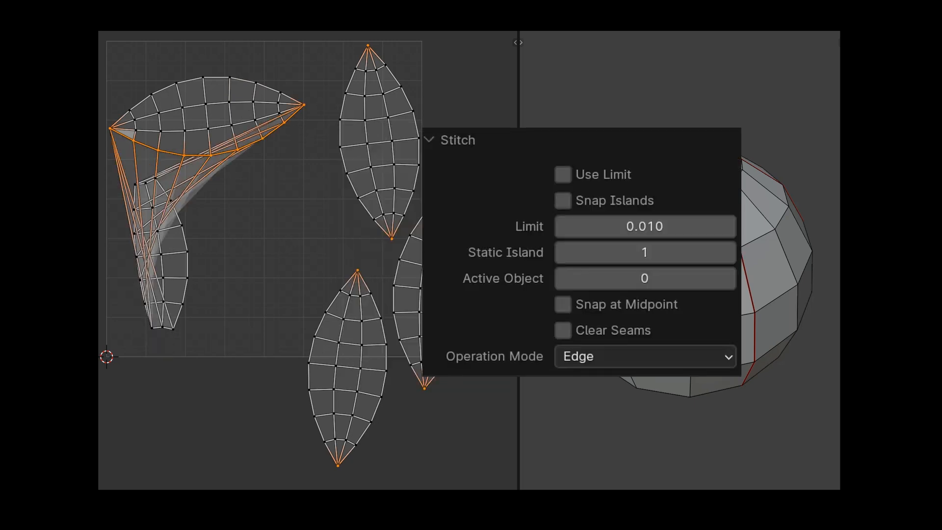
Compare the sphere stitch with Snap Islands on and off, and enable both Snap Islands and Snap at Midpoint
left_click(563, 200)
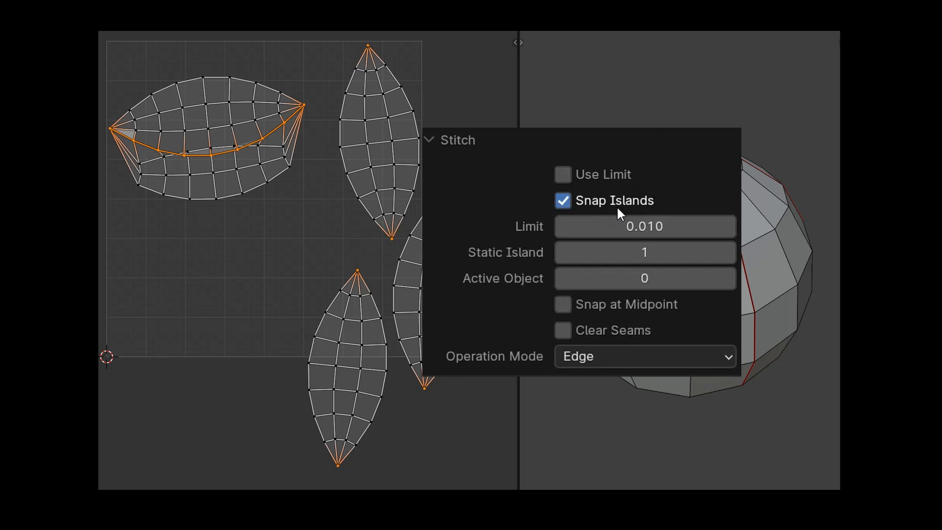
left_click(617, 205)
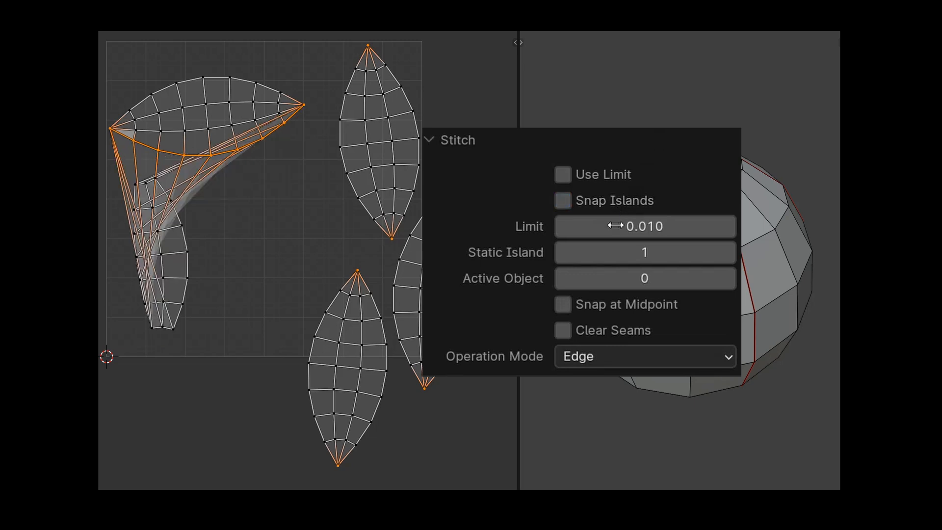
left_click(610, 312)
left_click(614, 207)
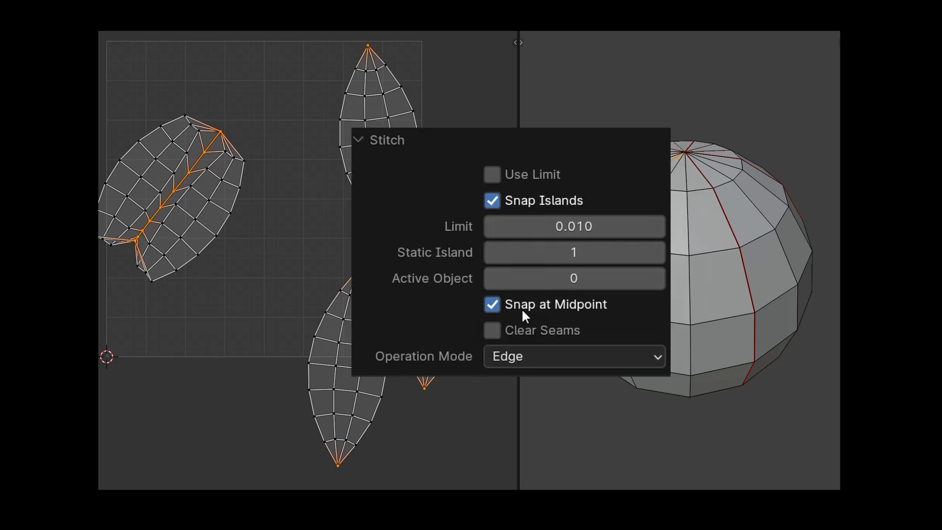
left_click(323, 332)
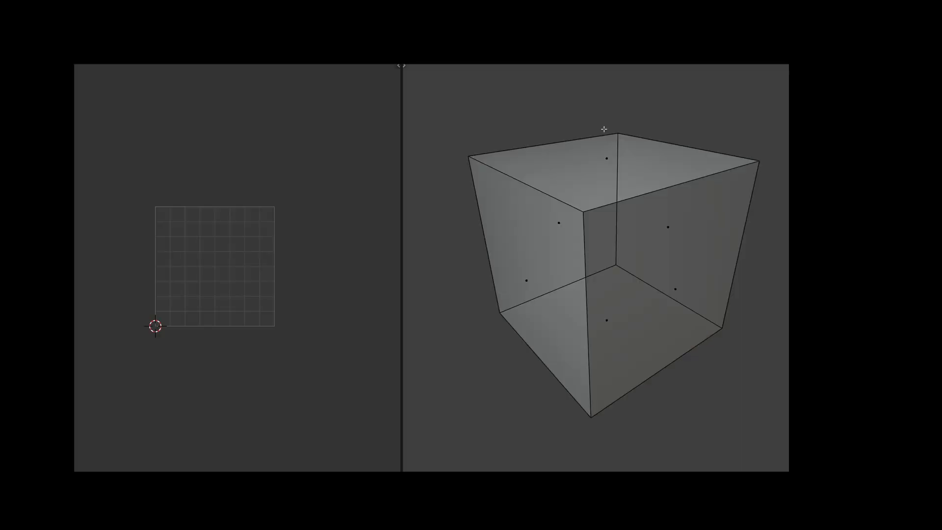
Unwrap the cube's top face and remove that face from the cube
left_click(607, 158)
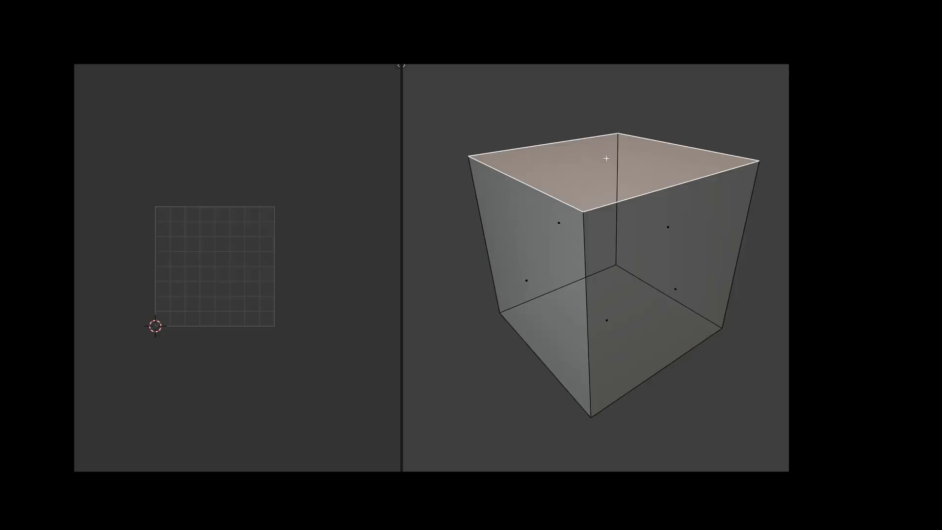
key("u")
left_click(599, 97)
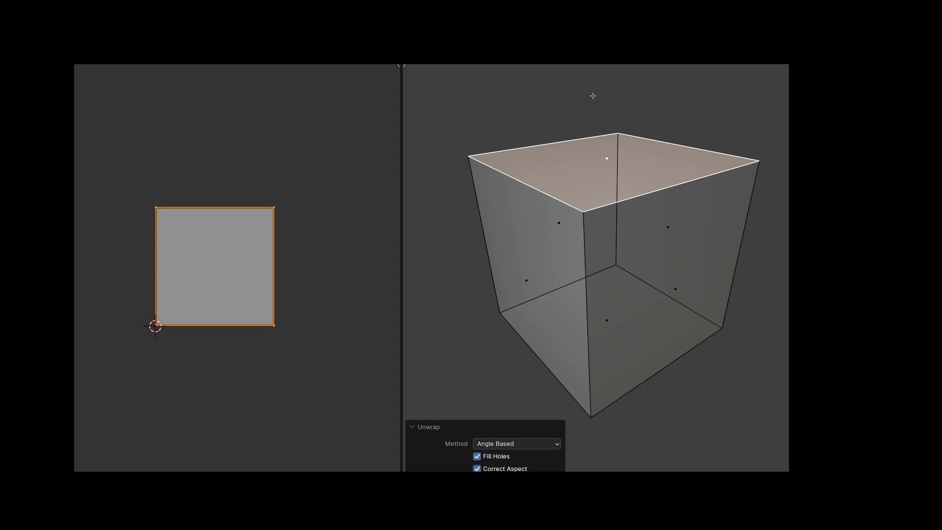
left_click(593, 98)
Unwrap the cube's two front side faces together and remove them from the cube
left_click(537, 283)
left_click(669, 287, "shift")
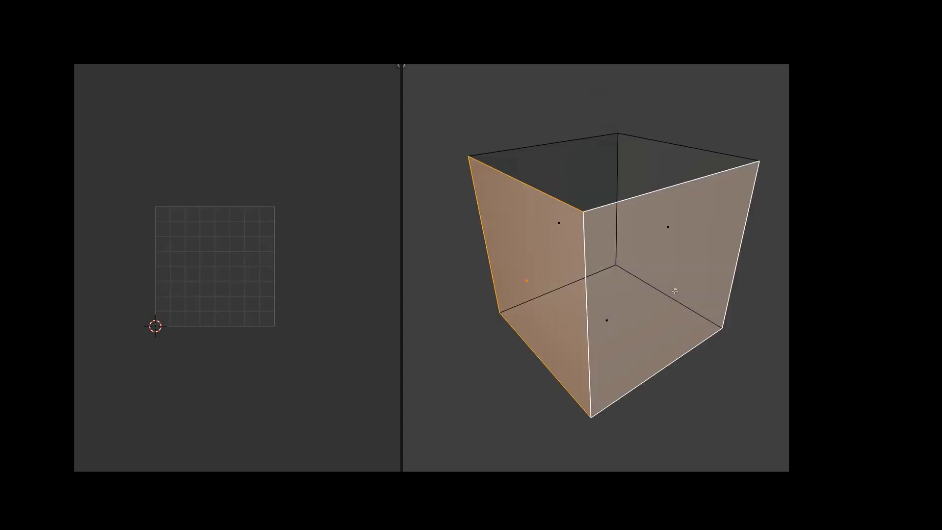
key("u")
left_click(669, 285)
key("alt+a")
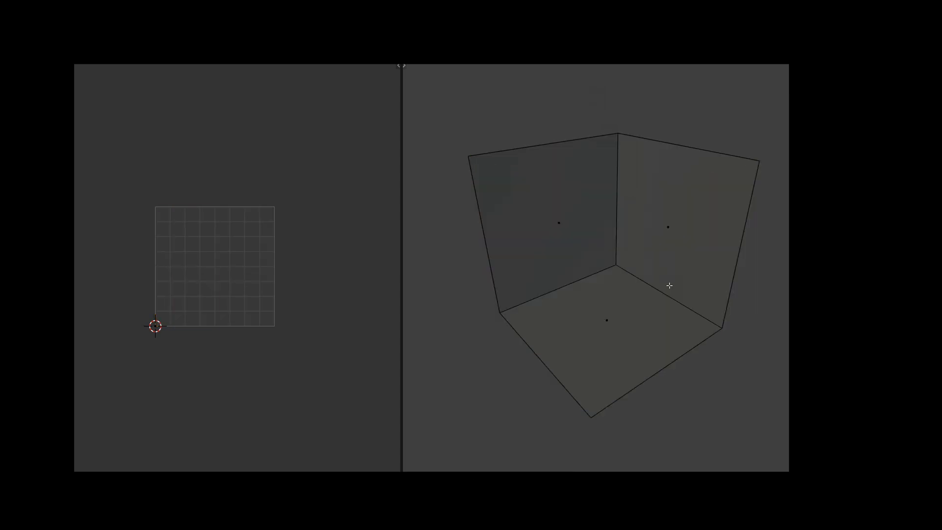
Delete the cube's two rear side faces and undo the deletion
left_click(665, 240)
left_click(565, 234, "shift")
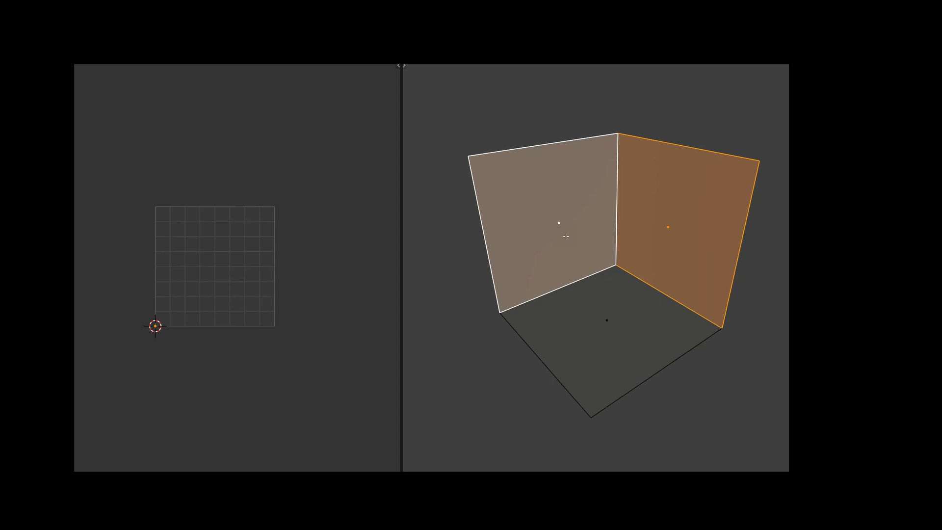
key("x")
left_click(566, 237)
key("ctrl+z")
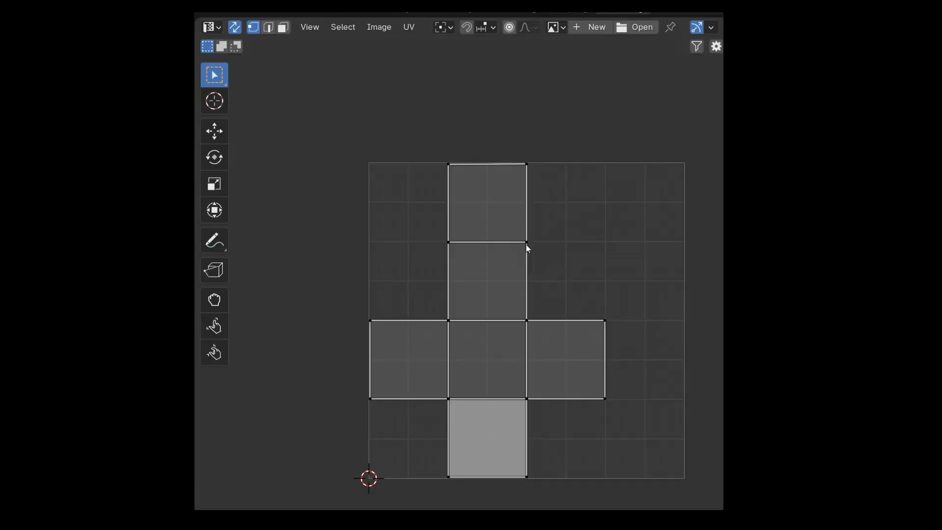
Try moving a vertex and the topmost face's left edge in the cross-shaped UV layout to see which points follow
key("g")
key("Escape")
key("2")
left_click(450, 214)
key("g")
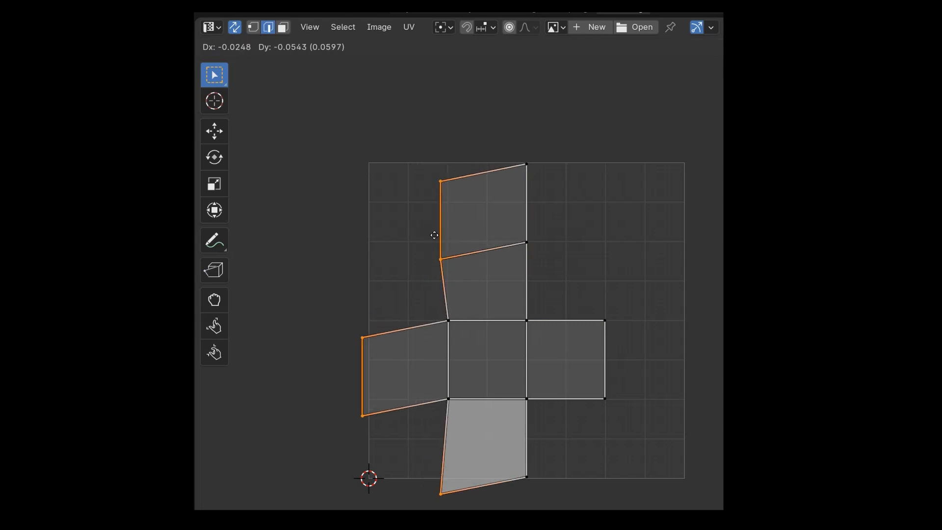
right_click(435, 231)
left_click(593, 193)
Try moving the topmost face of the cross-shaped UV layout in face selection mode, and deselect it
key("3")
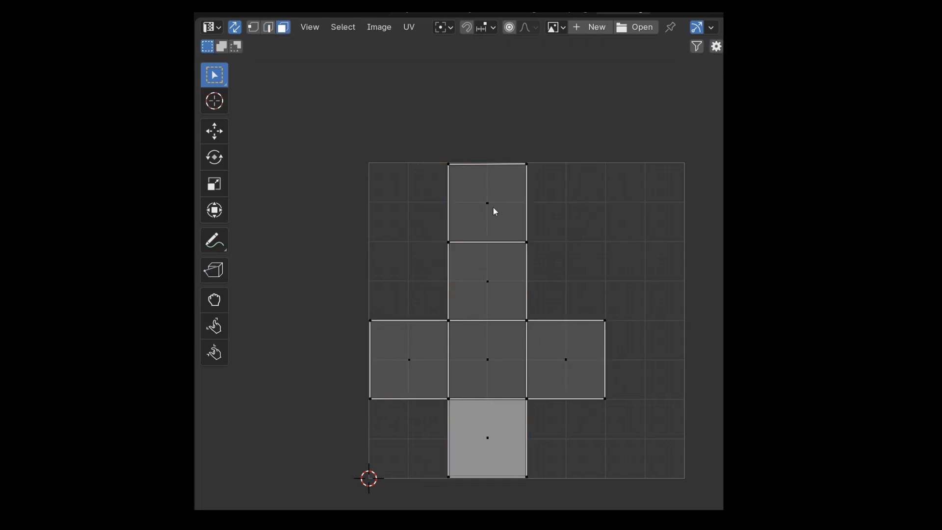
left_click(490, 205)
key("g")
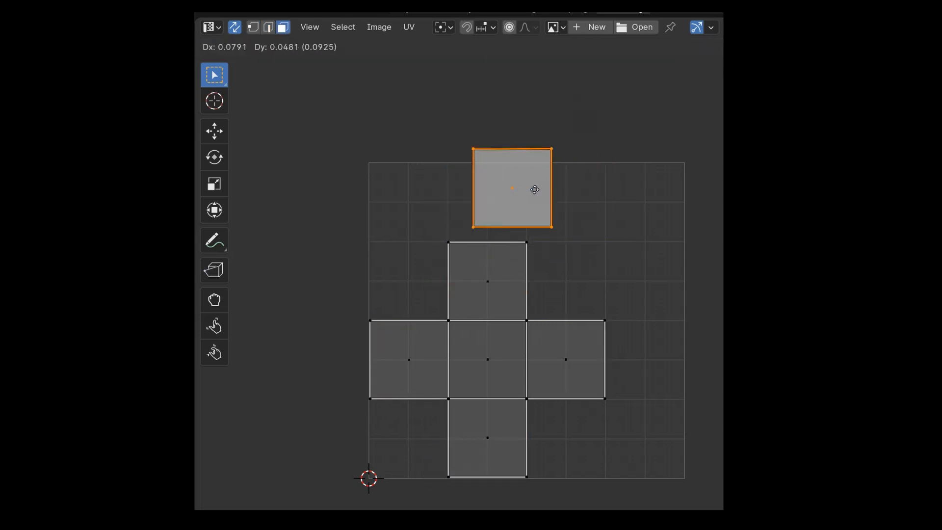
right_click(495, 195)
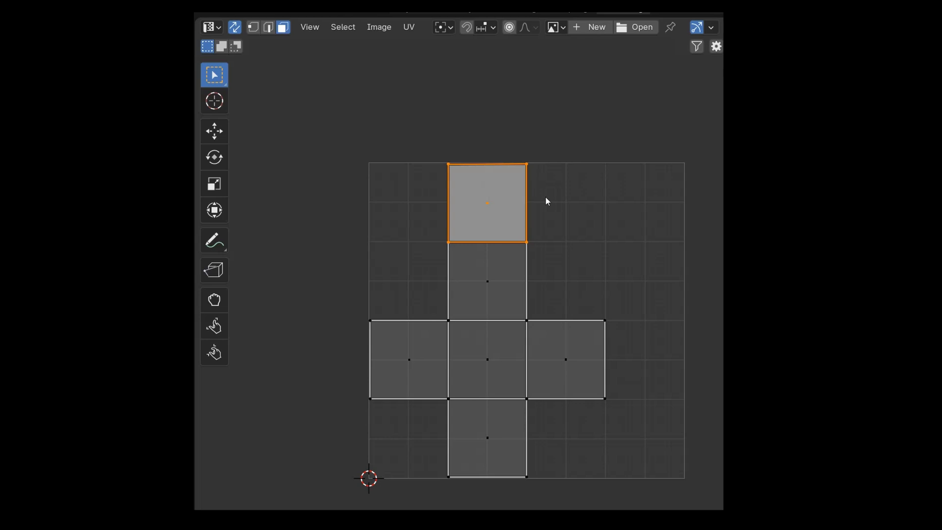
left_click(583, 197)
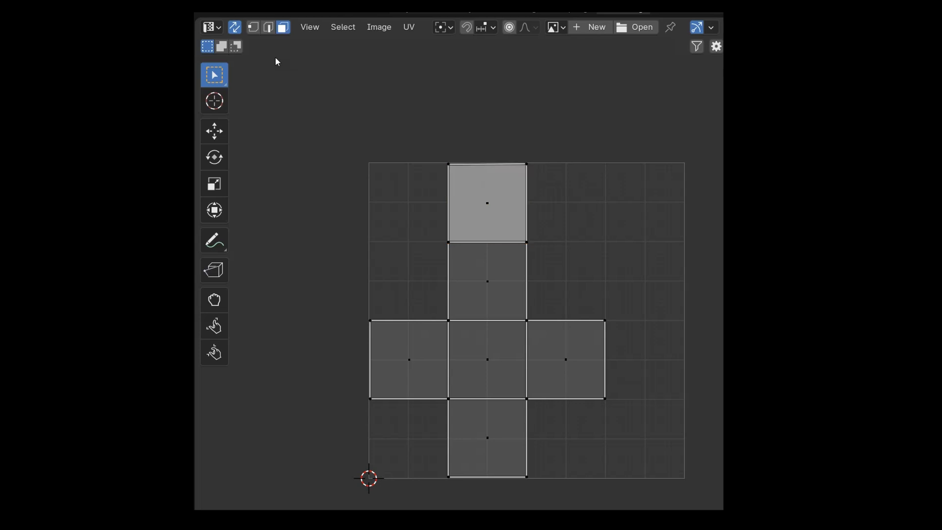
Turn off UV Sync Selection and select all of the cube's faces in the 3D view
left_click(235, 28)
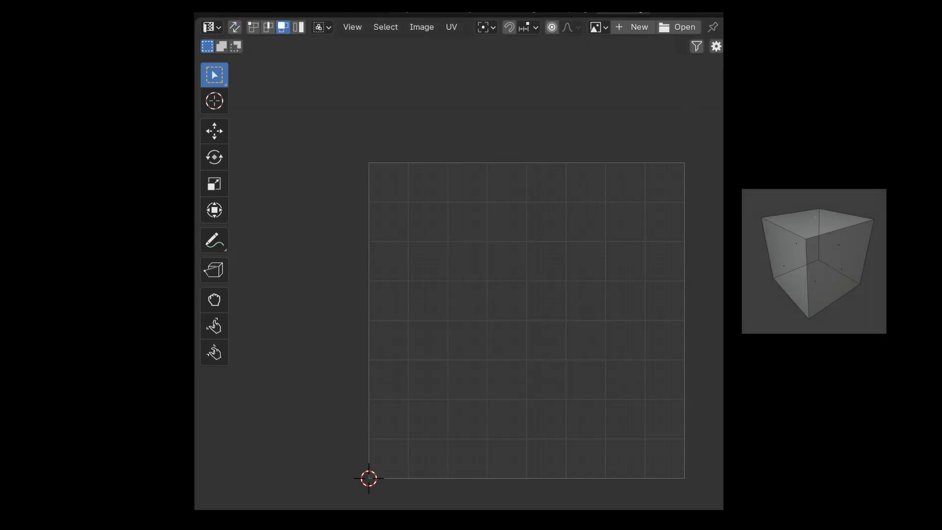
left_click(815, 219)
left_click(839, 260)
left_click(785, 261)
left_click(773, 196)
key("a")
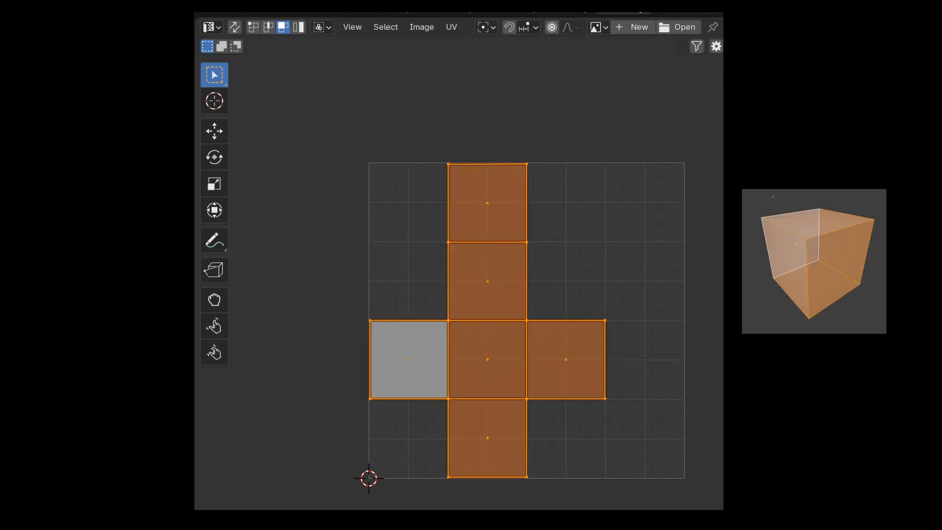
Set the Sticky Selection Mode to Disabled and switch UV selection to vertices
left_click(252, 27)
left_click(324, 26)
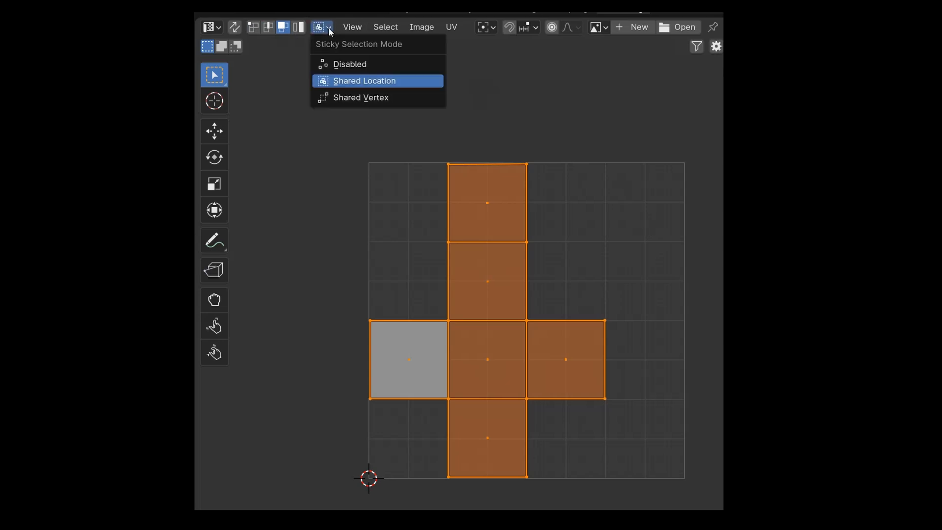
left_click(346, 68)
left_click(254, 28)
Try moving individual vertices along the right side of the upper UV faces with sticky selection off, and deselect them
left_click(528, 167)
left_click(530, 238)
key("g")
right_click(500, 244)
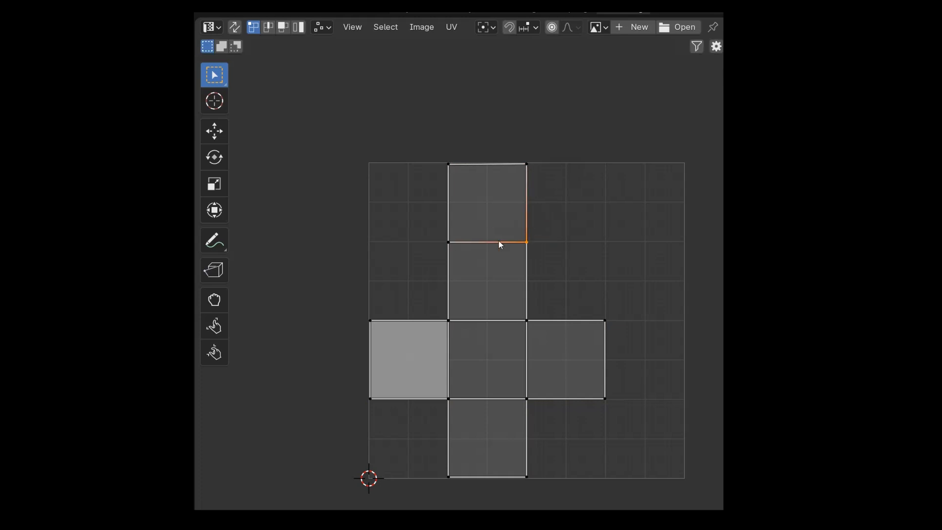
key("g")
key("Escape")
left_click(528, 321)
left_click(587, 253)
Set the Sticky Selection Mode to Shared Location and try moving vertices on both sides of the UV layout's upper column
left_click(324, 27)
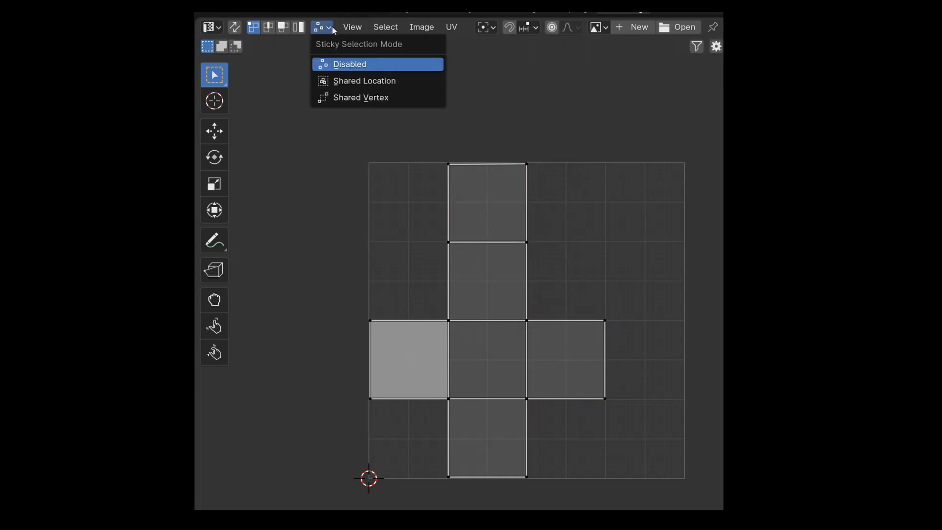
left_click(347, 81)
left_click(526, 243)
key("g")
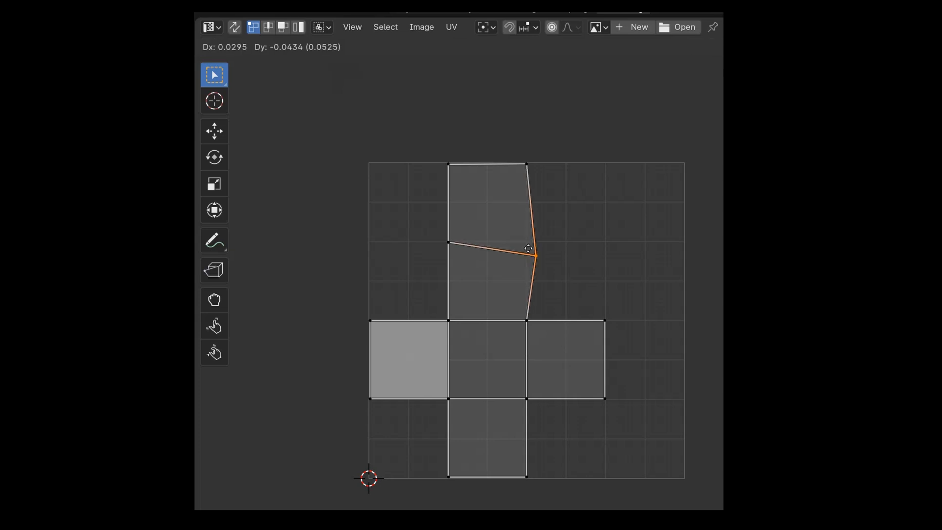
right_click(475, 308)
left_click(451, 321)
key("g")
Try moving the right edge of the second UV face from the top in edge selection mode, and deselect it
key("2")
left_click(525, 293)
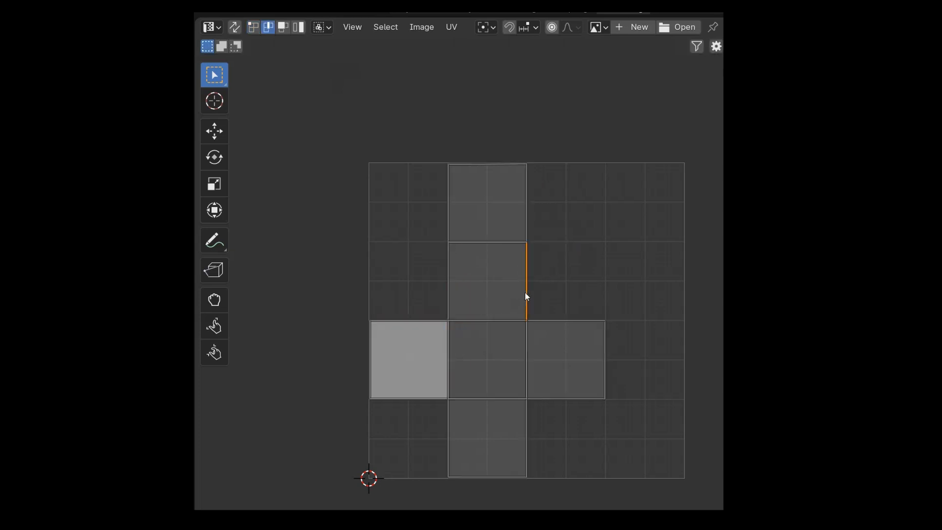
key("g")
right_click(579, 216)
left_click(579, 210)
left_click(574, 186)
Set the Sticky Selection Mode to Shared Vertex and try moving the vertex between the two upper faces' right edges
left_click(322, 27)
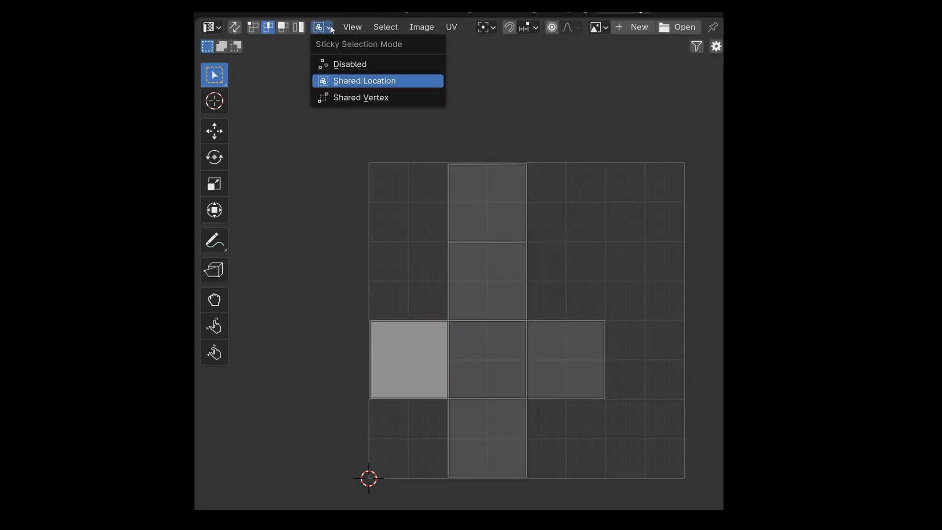
left_click(343, 96)
key("1")
left_click(528, 243)
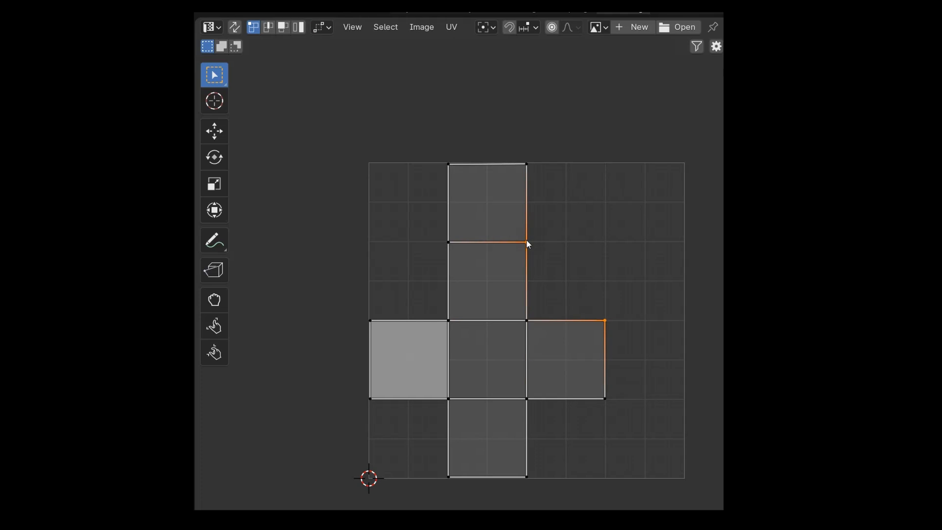
key("g")
right_click(540, 281)
Switch UV selection to edges, clear the selection and turn UV Sync Selection back on
key("2")
left_click(680, 197)
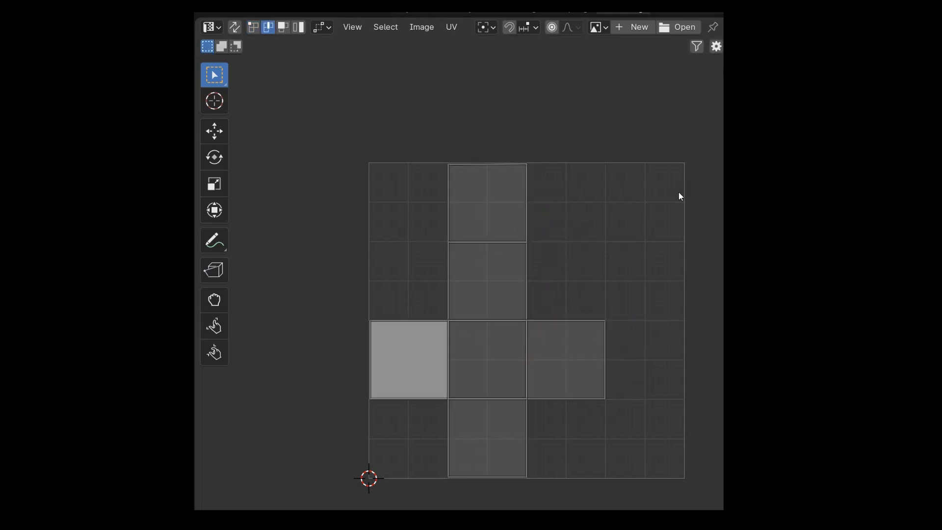
left_click(235, 28)
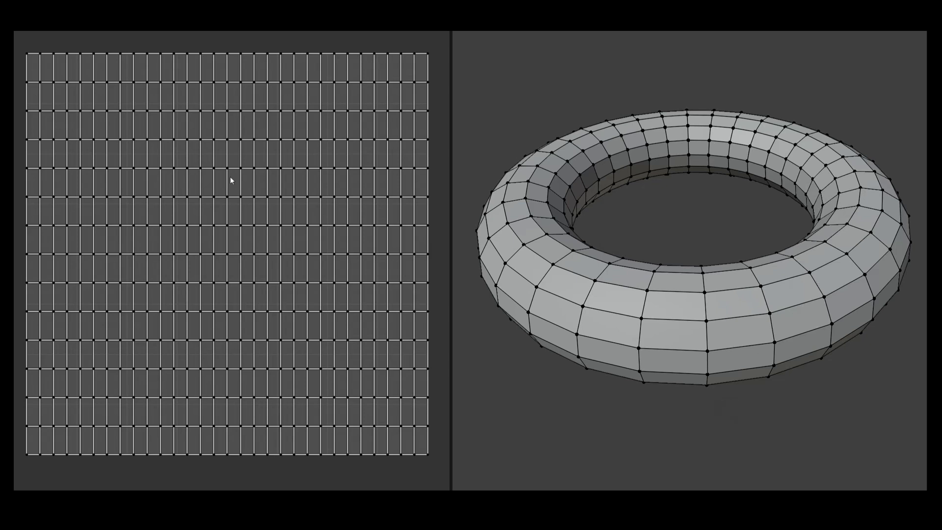
Pick three inner-ring faces of the torus one at a time in face selection mode to locate each in the UV map
key("3")
left_click(738, 150)
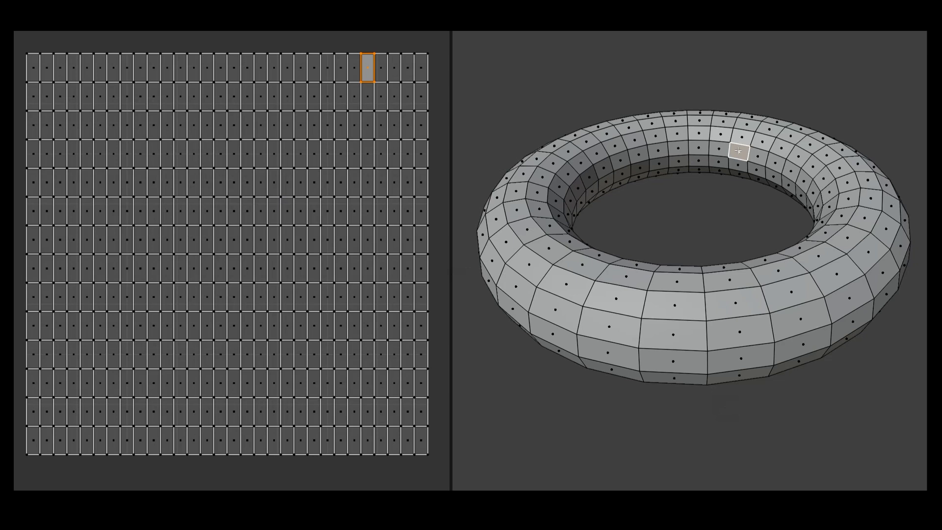
left_click(769, 159)
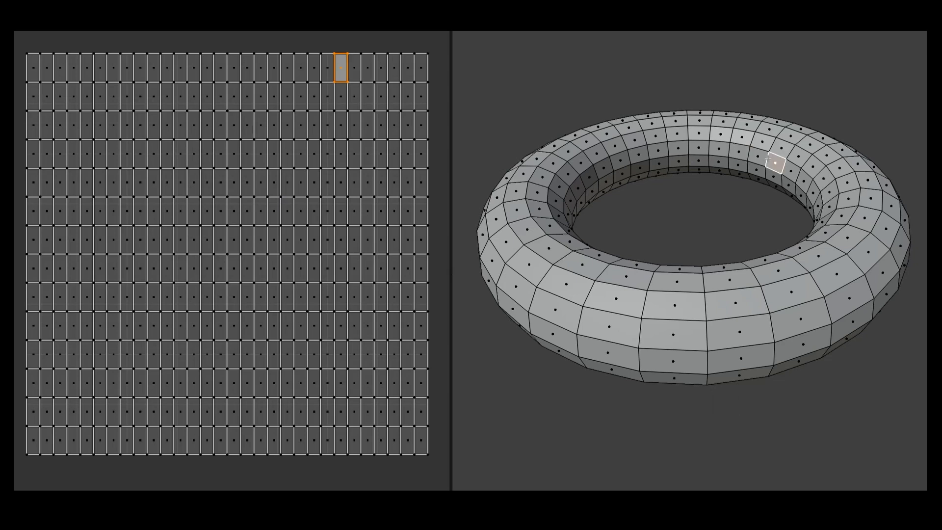
left_click(673, 153)
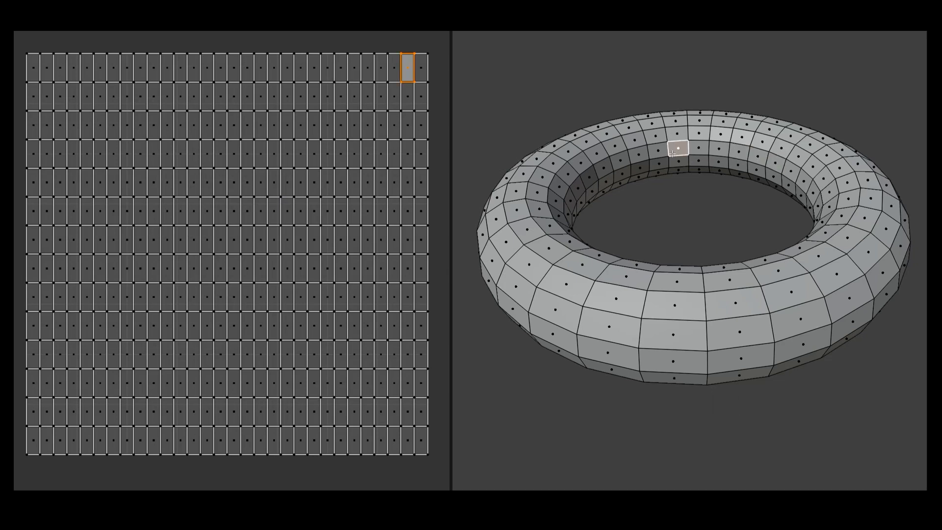
Mark the torus's outer edge loop as a seam and unwrap the entire mesh
key("2")
left_click(766, 339, "alt")
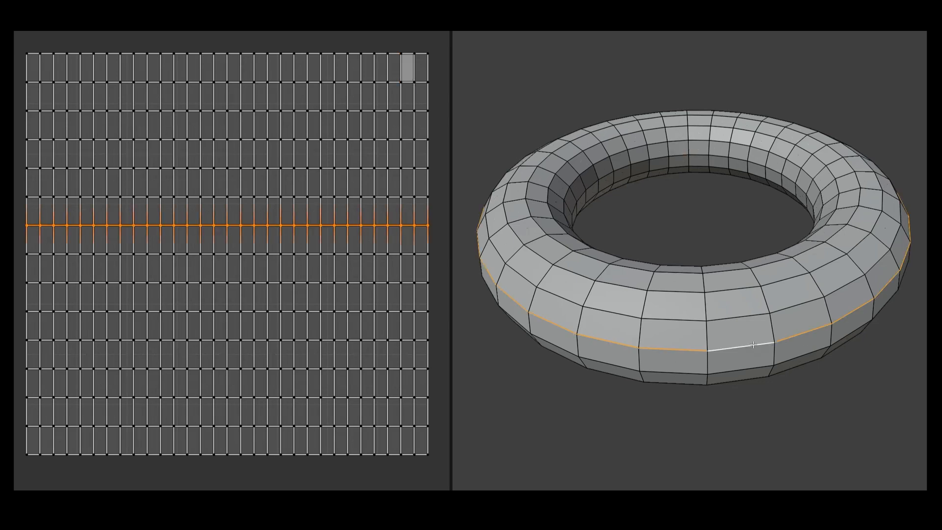
key("ctrl+e")
left_click(819, 423)
key("a")
key("u")
left_click(820, 423)
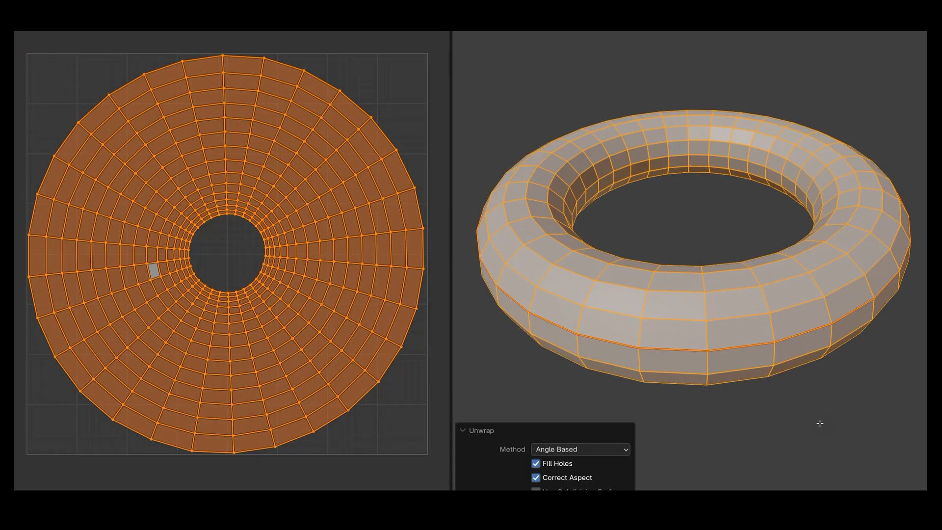
Select the radial strip of UV faces from the inner to the outer border in face mode to locate it on the torus
left_click(795, 366)
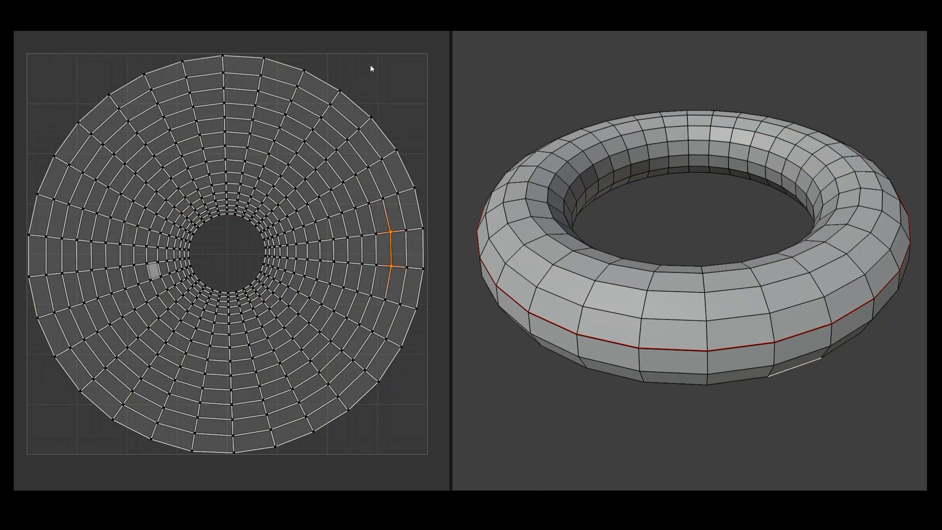
key("3")
left_click(412, 256, "ctrl")
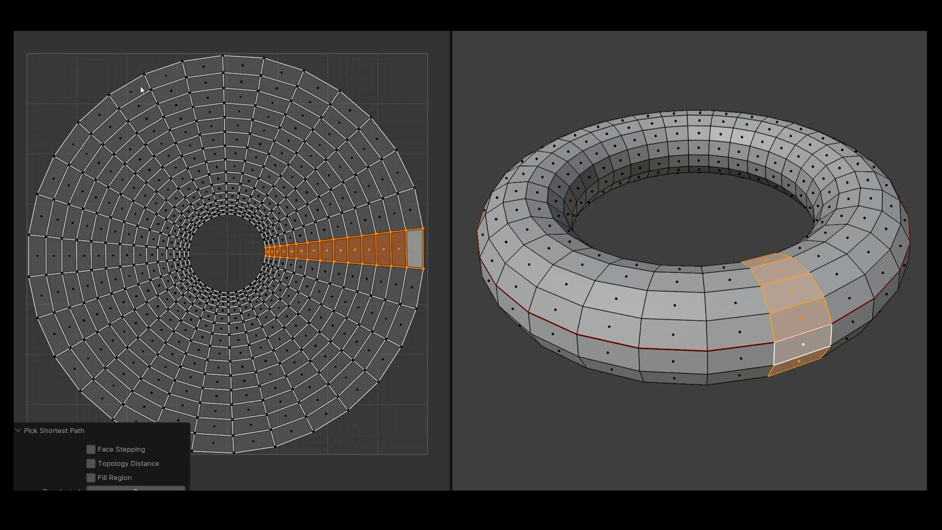
Undo the strip selection, mark a second seam around the torus's tube cross-section and unwrap the mesh again
key("ctrl+z")
key("ctrl+z")
key("ctrl+z")
key("ctrl+z")
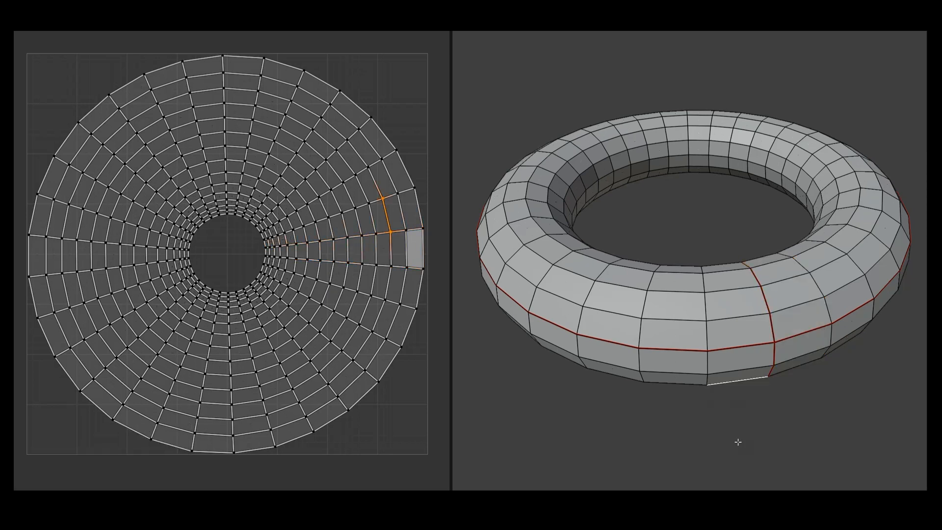
key("u")
left_click(738, 442)
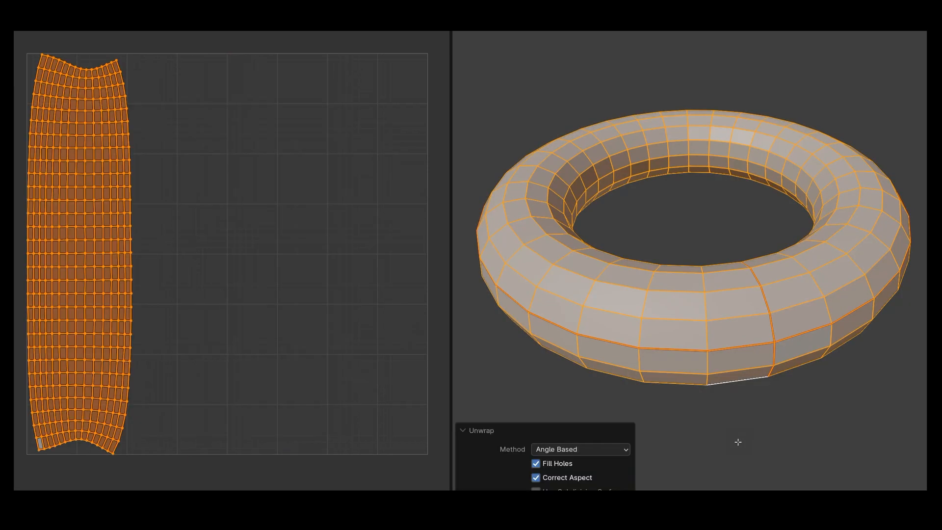
Pick single UV faces and the island's whole top row in face selection mode to locate them on the torus
key("3")
key("alt+a")
left_click(123, 114)
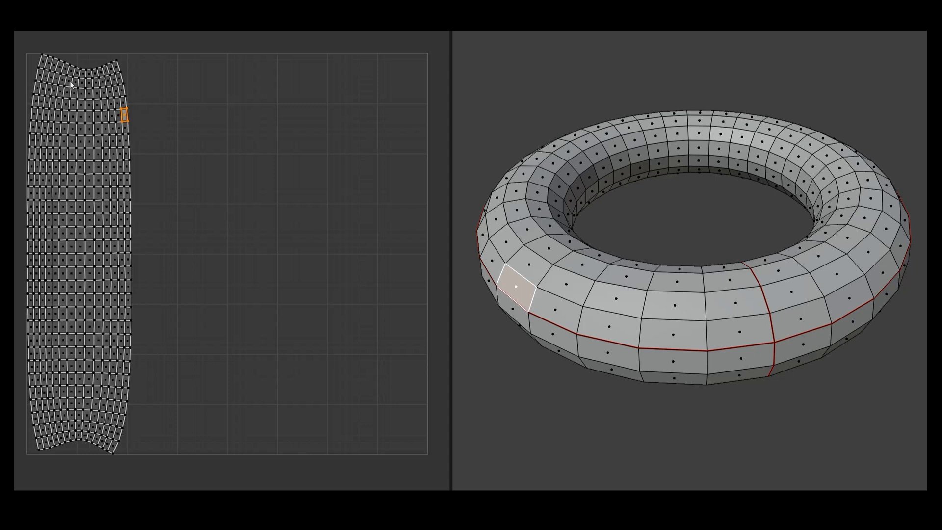
left_click(43, 64)
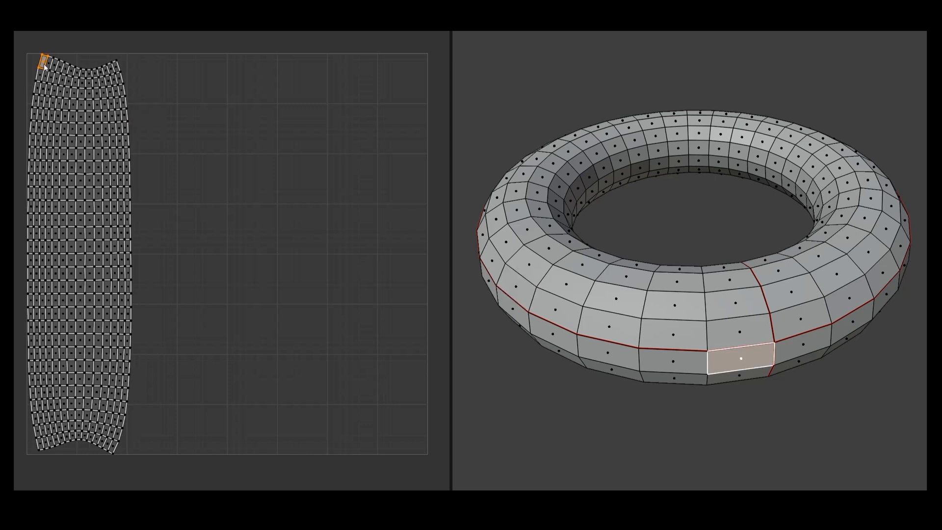
left_click(116, 70, "ctrl")
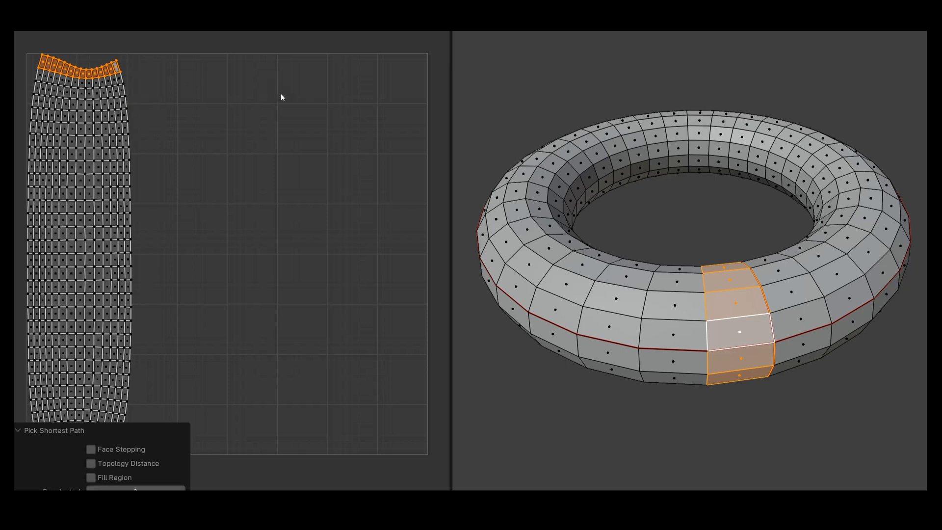
Make a face near the island's upper-right corner active and try Follow Active Quads on all the torus faces
left_click(297, 132)
left_click(116, 90)
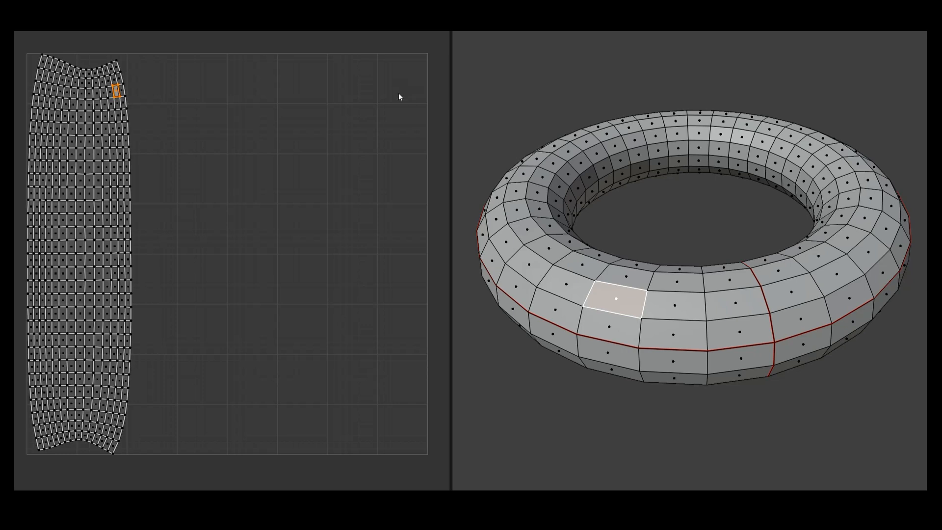
key("a")
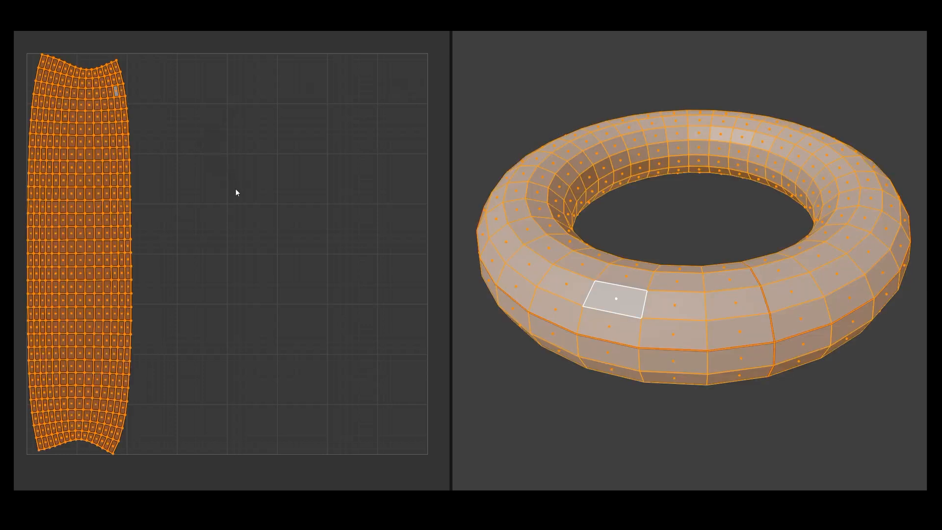
key("u")
left_click(195, 189)
scroll(125, 95, "up", 10)
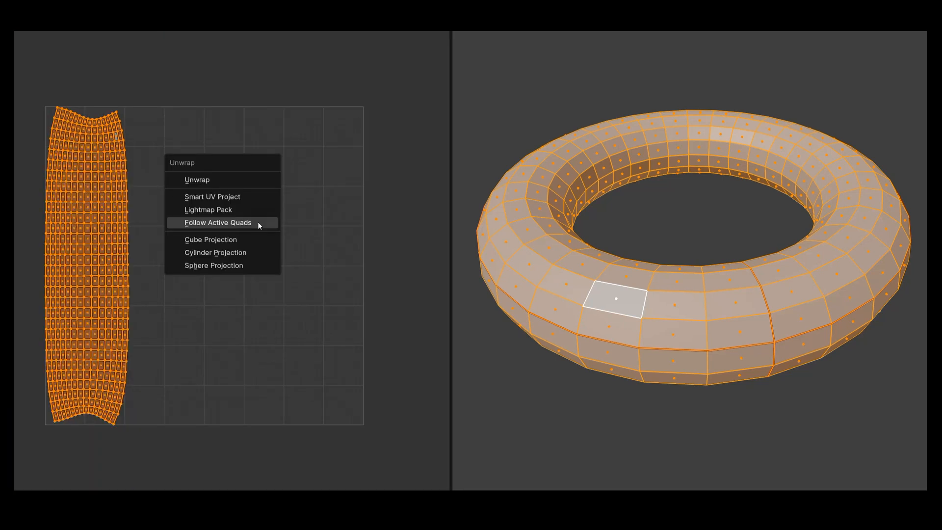
left_click(258, 222)
left_click(263, 264)
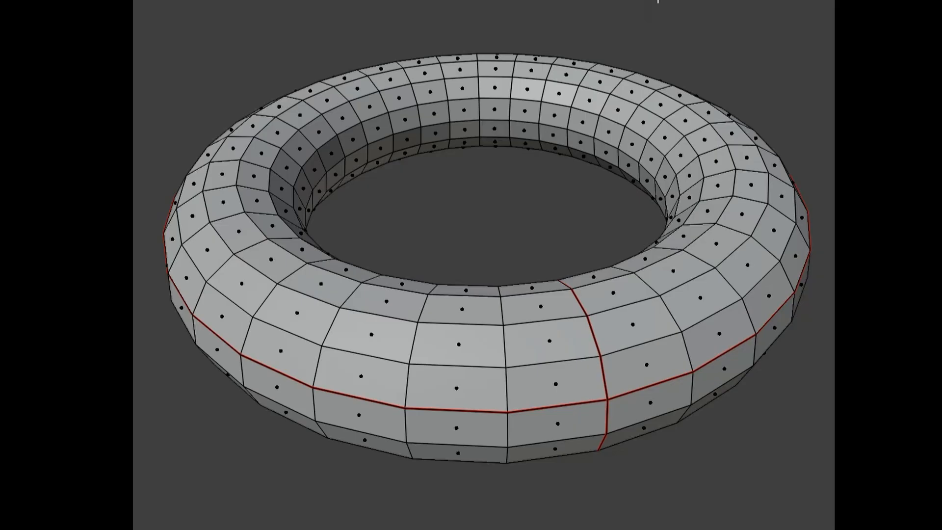
Square up the face near the island's upper-right corner by aligning its bottom edge horizontally and its side edges vertically
left_click(581, 121)
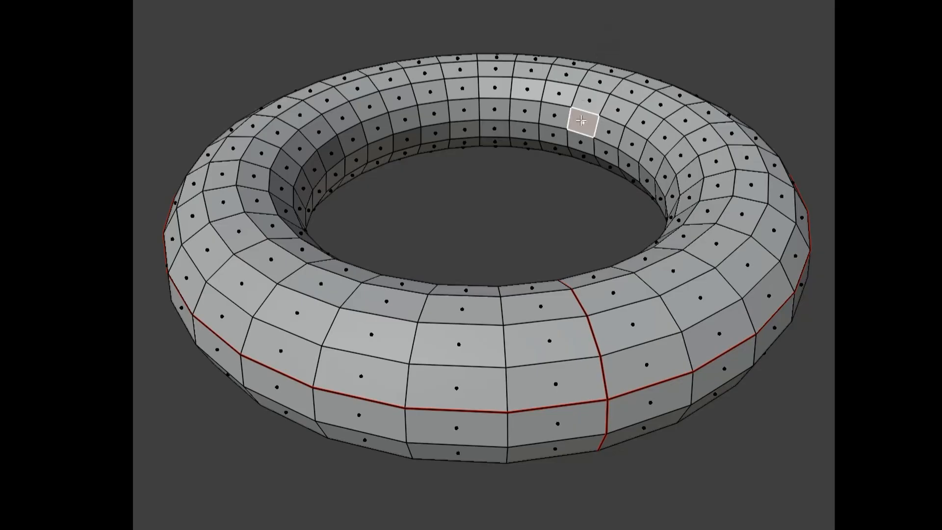
left_click(373, 335)
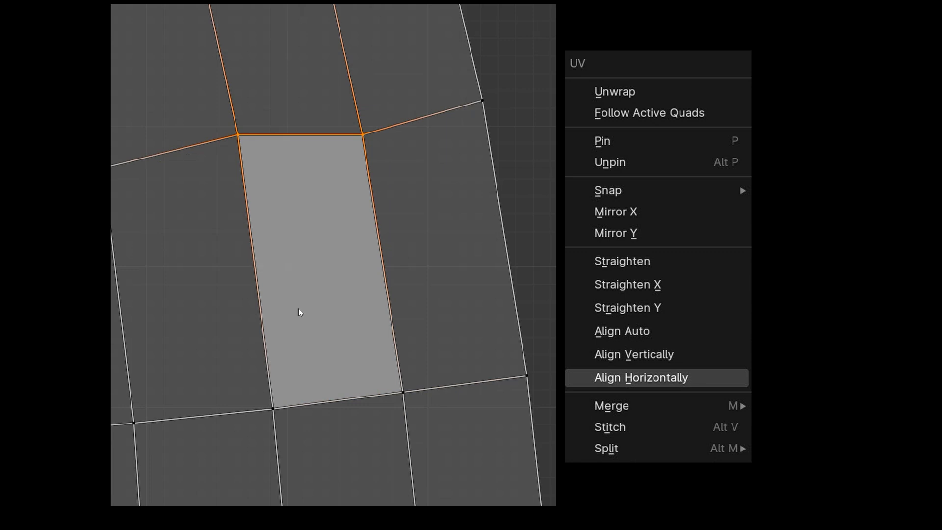
left_click(305, 407)
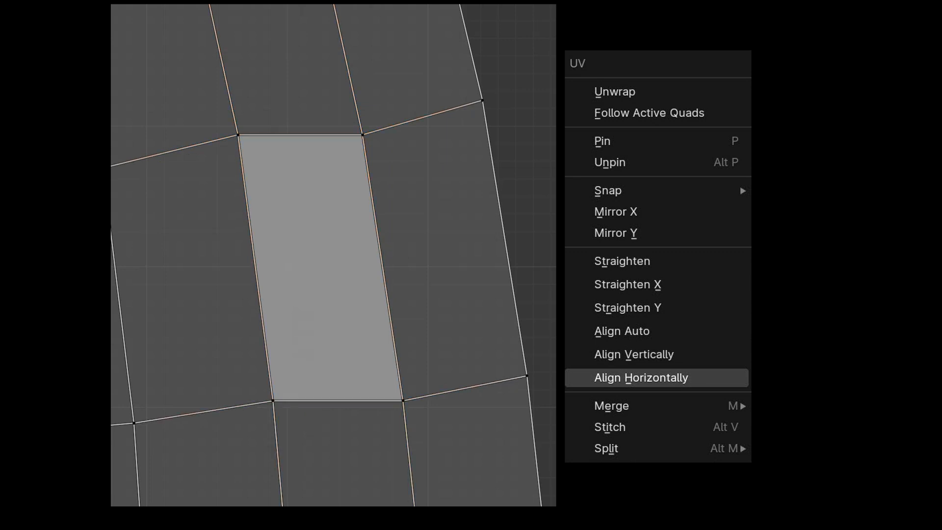
left_click(371, 184)
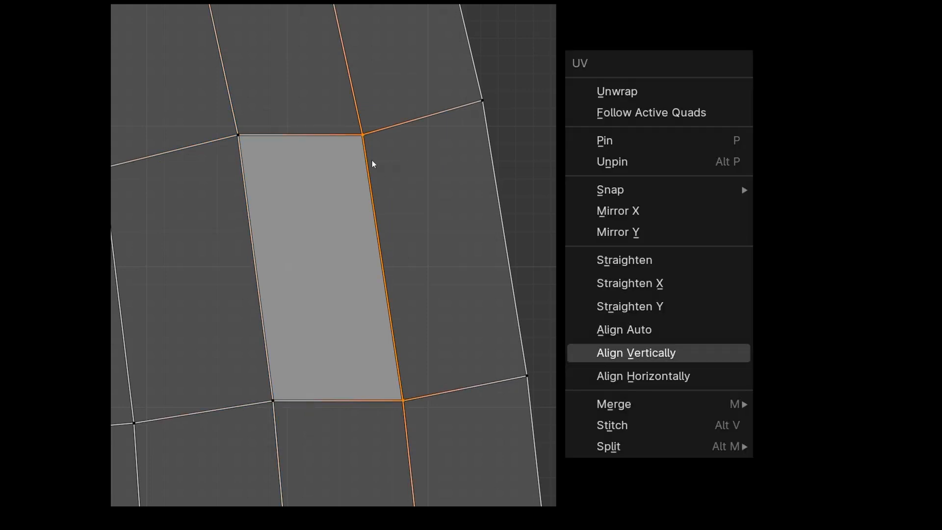
left_click(244, 155)
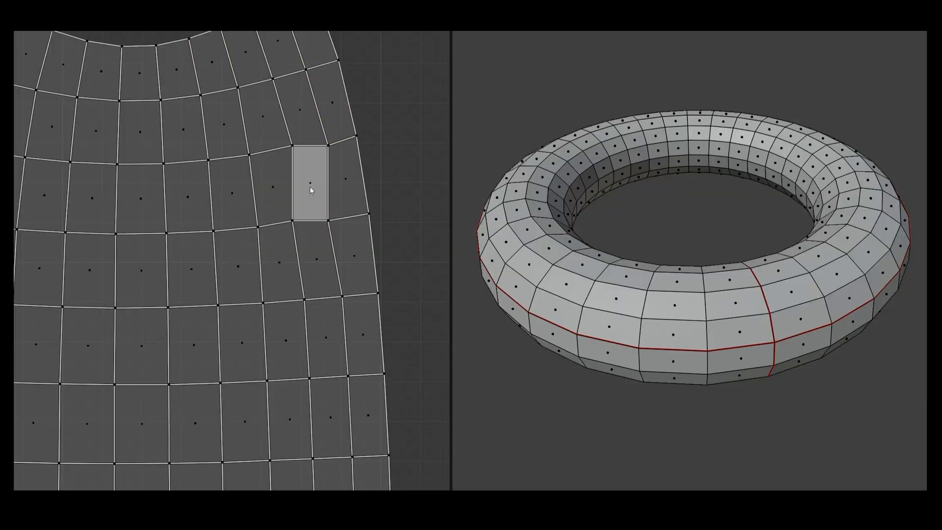
Make the squared-up UV face active and apply Follow Active Quads to all the torus faces
left_click(310, 186)
key("a")
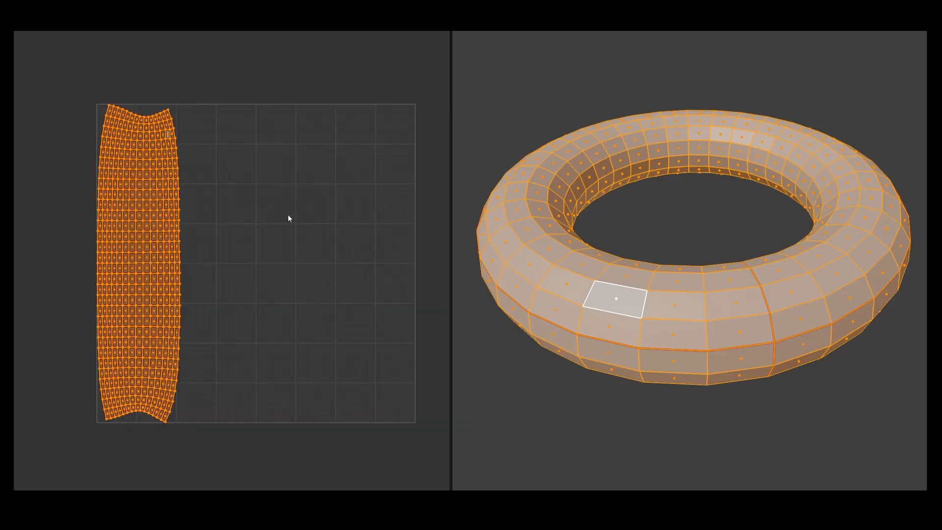
key("u")
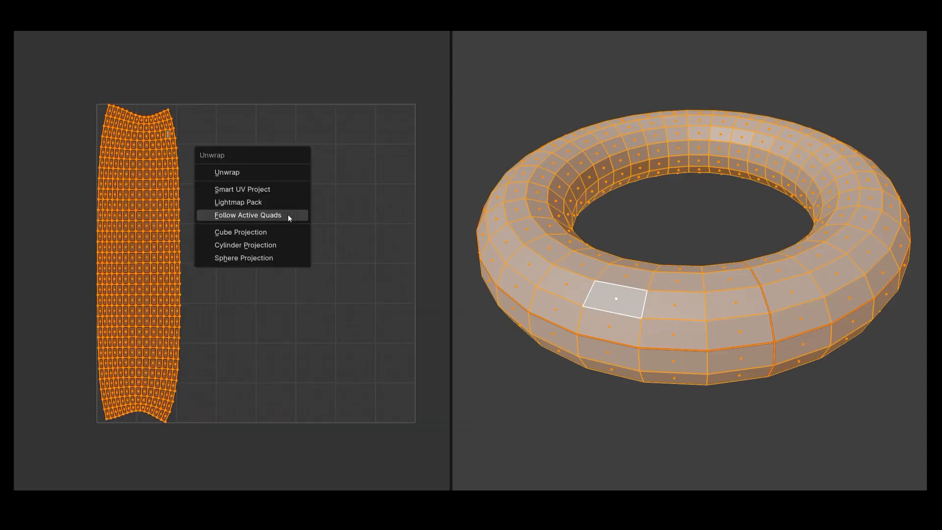
left_click(288, 215)
left_click(296, 256)
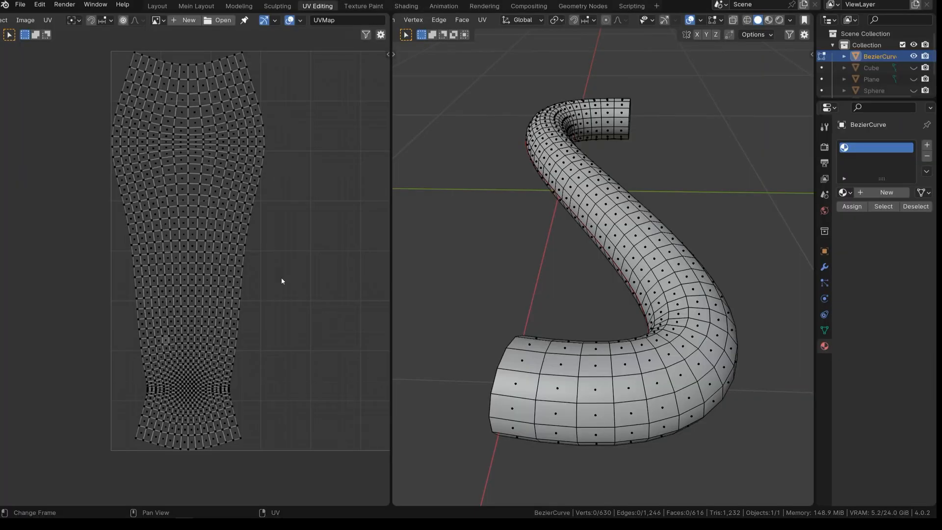
Enable Display Stretch in the UV overlays for the bent tube and set its type to Area
left_click(299, 21)
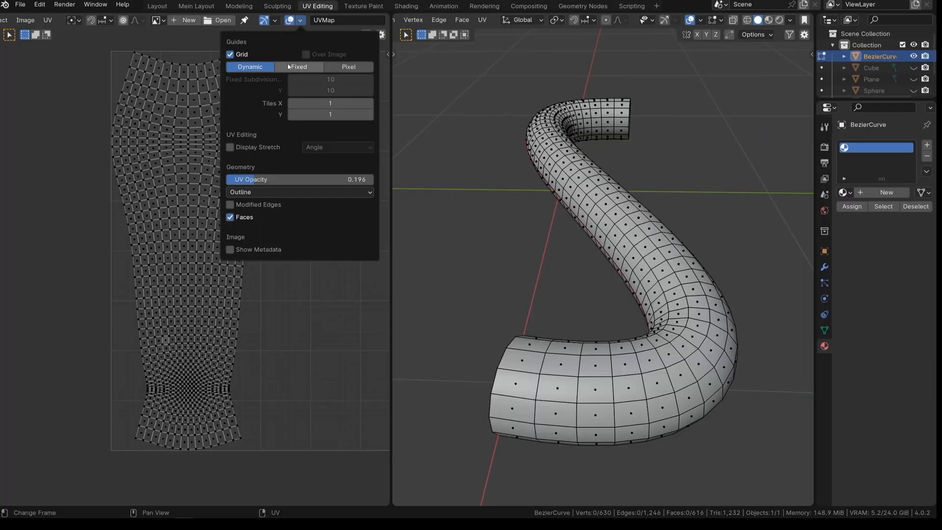
left_click(262, 148)
left_click(319, 147)
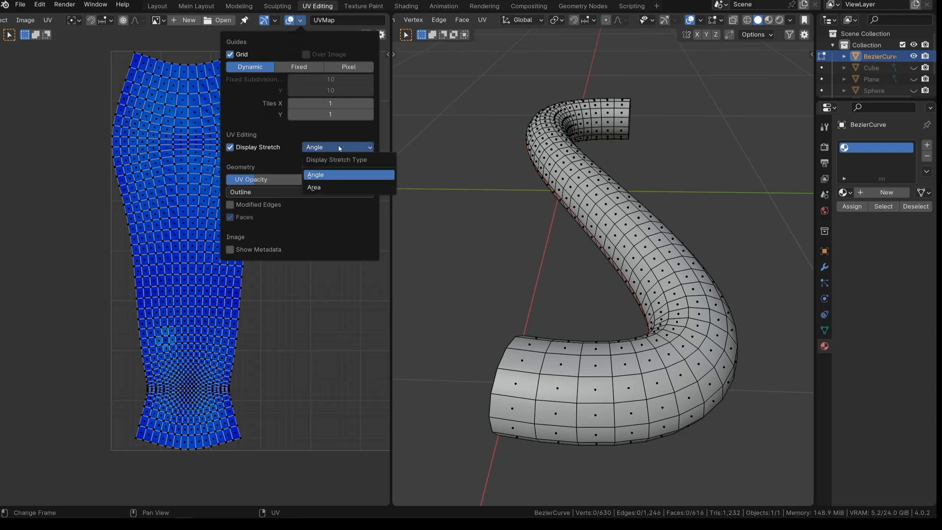
left_click(314, 189)
left_click(349, 293)
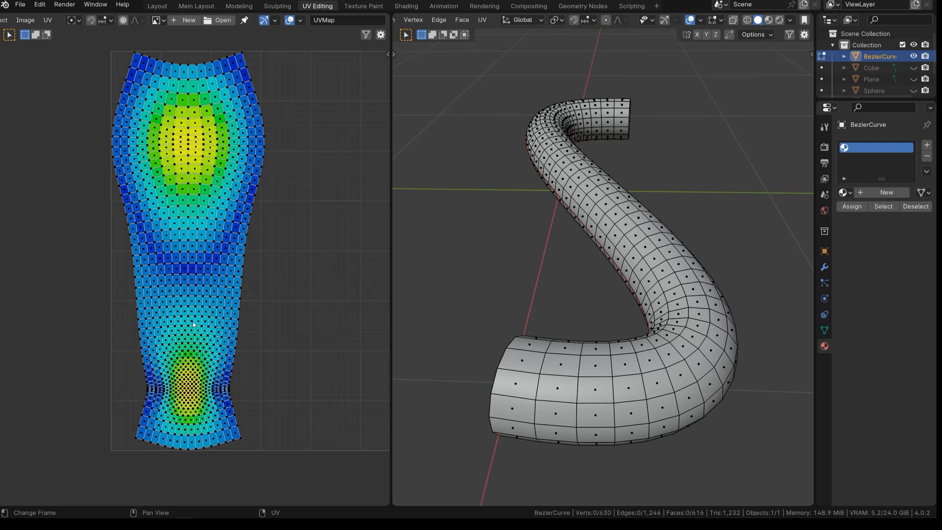
Unwrap the whole bent tube with Follow Active Quads in Even edge length mode from a lower-left UV face, and clear the selection
left_click(167, 341)
key("a")
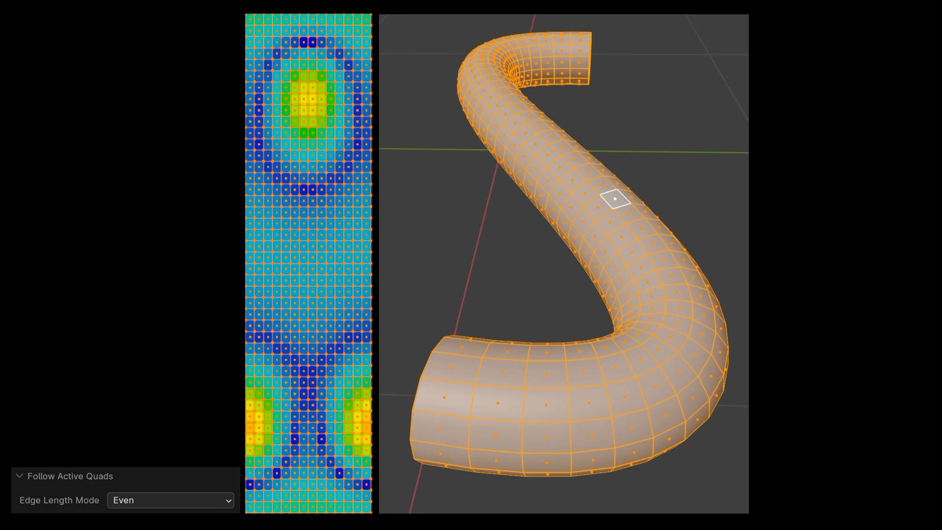
key("alt+a")
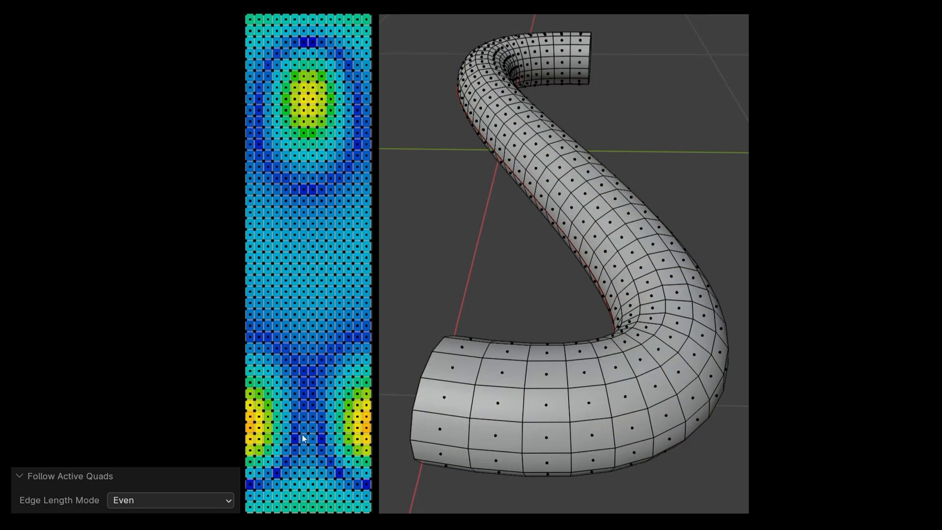
Pick UV faces in the lower part of the Even and Length Average layouts to compare their stretching on the bent tube
left_click(276, 473)
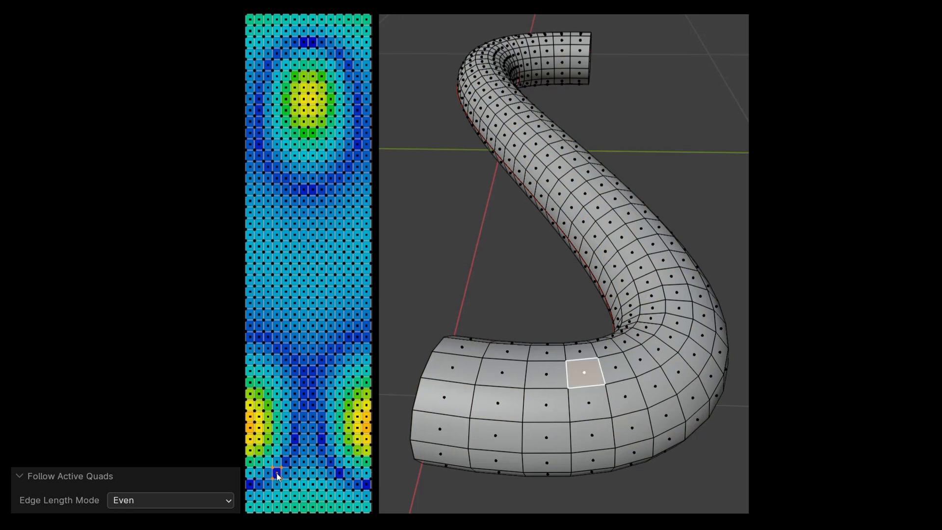
left_click(260, 431)
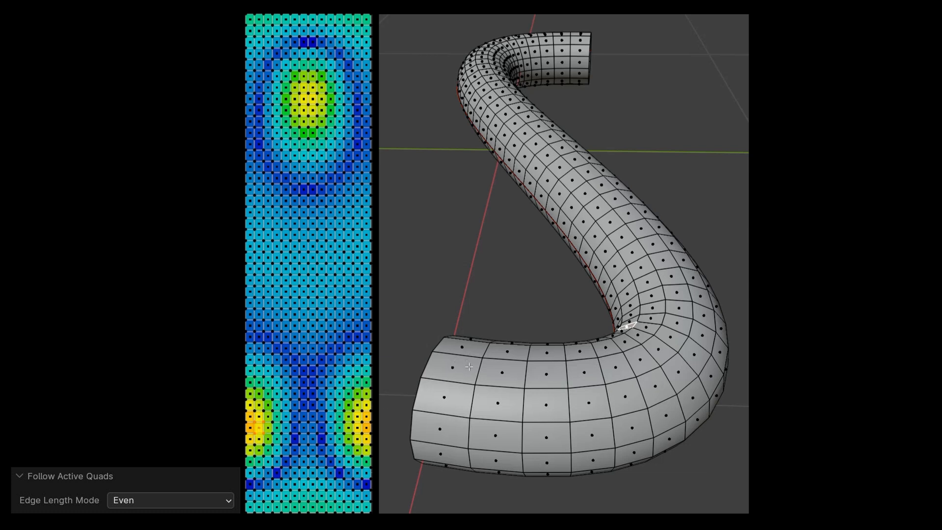
middle_click_drag(508, 359, 719, 359)
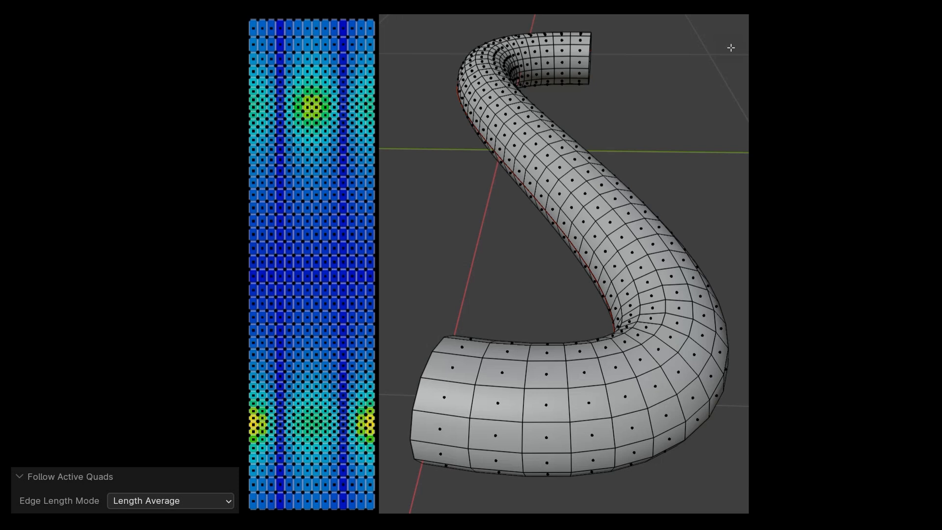
left_click(281, 449)
left_click_drag(289, 409, 332, 442)
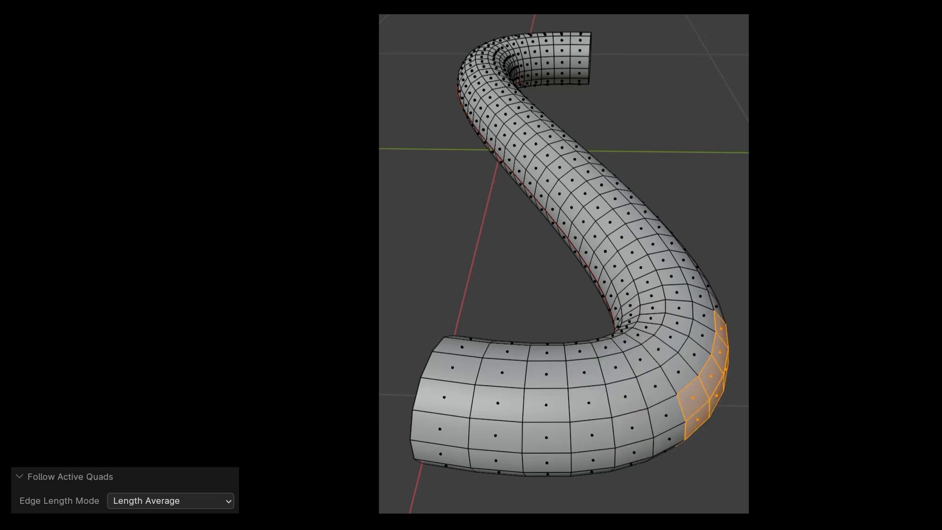
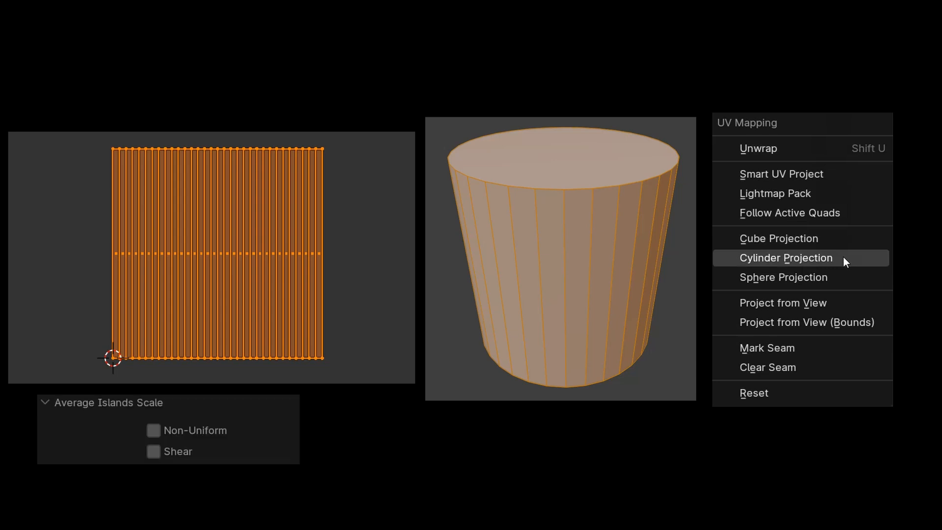
Enable Non-Uniform for Average Islands Scale on the tapered cylinder's UVs
left_click(154, 431)
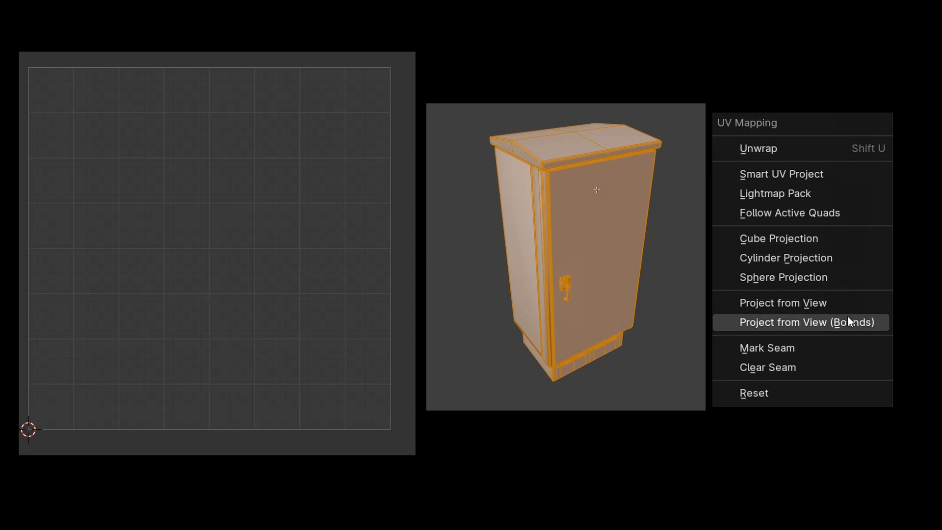
Project the whole cabinet's UVs with Project from View (Bounds) and with Project from View
left_click(848, 322)
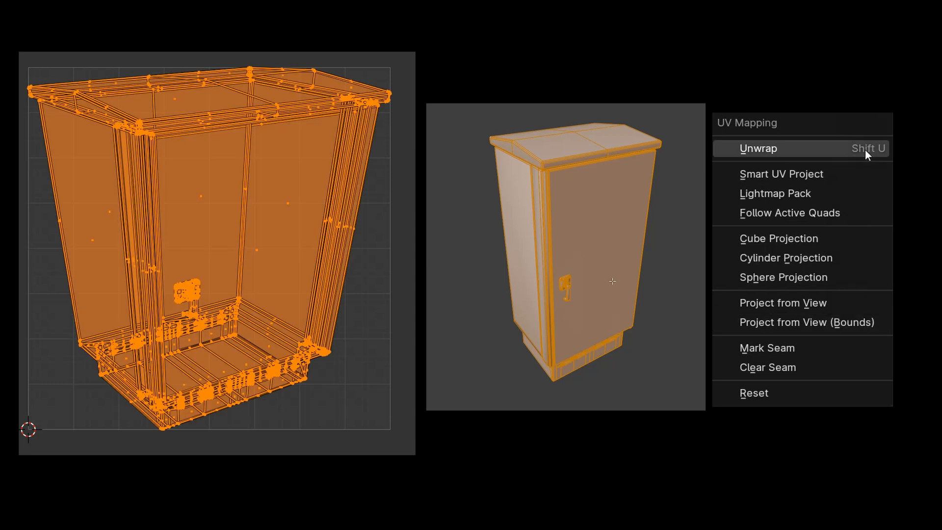
left_click(835, 304)
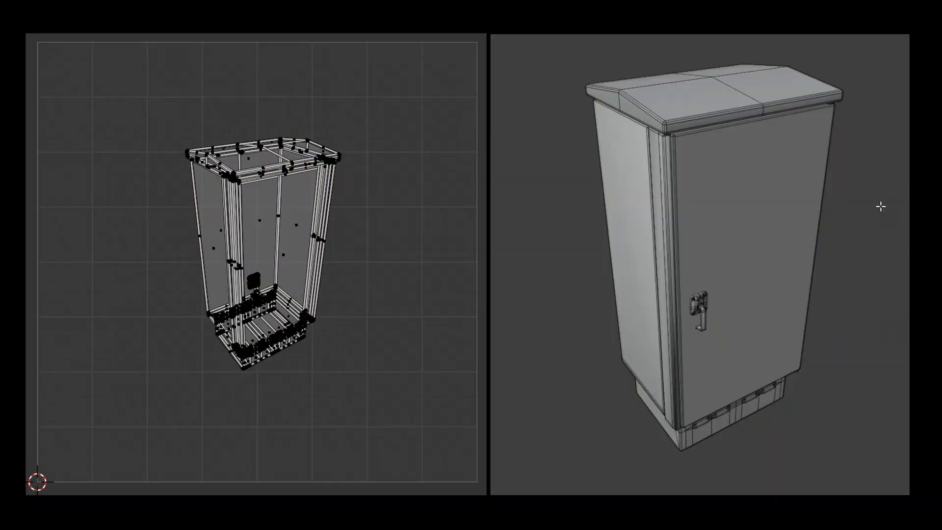
Project the cabinet door's UVs with Project from View, move them outside the UV square and hide the door
left_click(763, 204)
key("u")
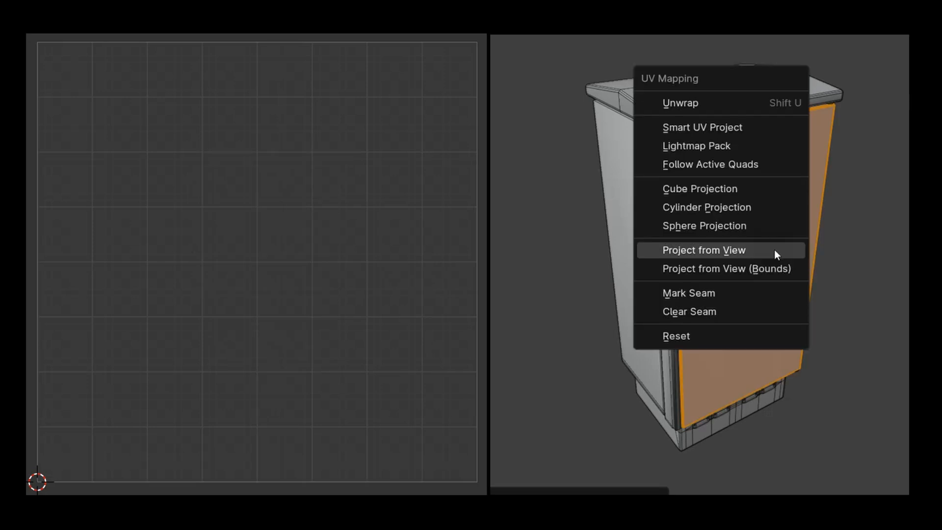
left_click(774, 250)
key("g")
key("Return")
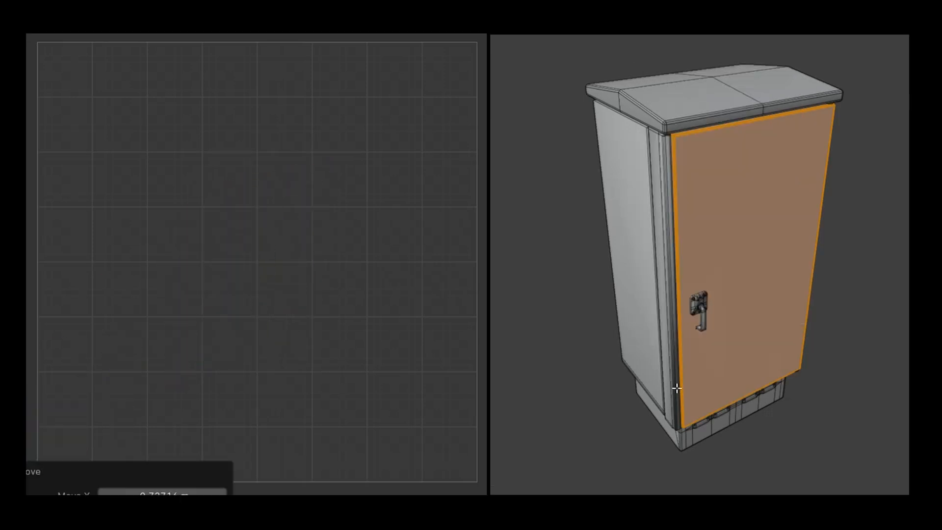
key("h")
Project the UVs of the cabinet body and base from view, move them aside and hide that part
key("l")
key("u")
left_click(647, 241)
key("g")
key("Return")
key("h")
Project the cabinet roof's UVs with Project from View, move them aside and hide the roof
key("l")
key("u")
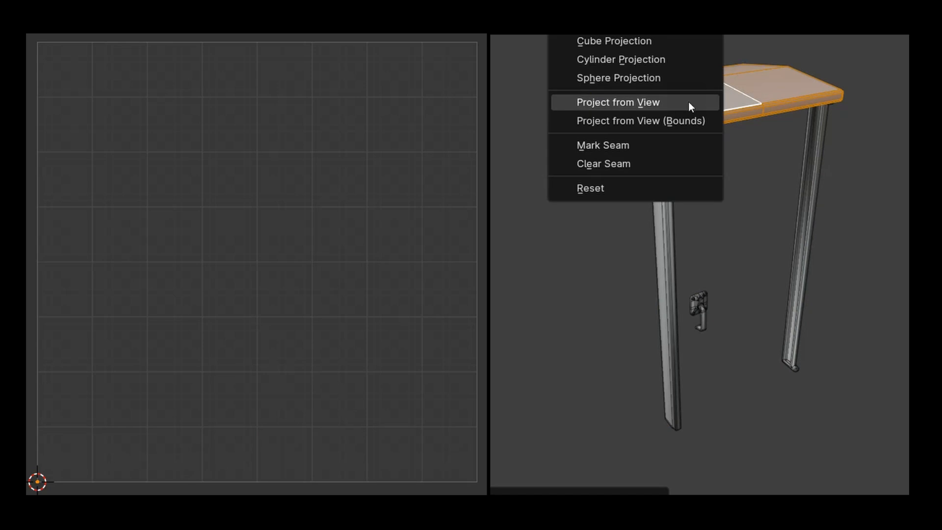
left_click(688, 102)
key("g")
key("Return")
key("h")
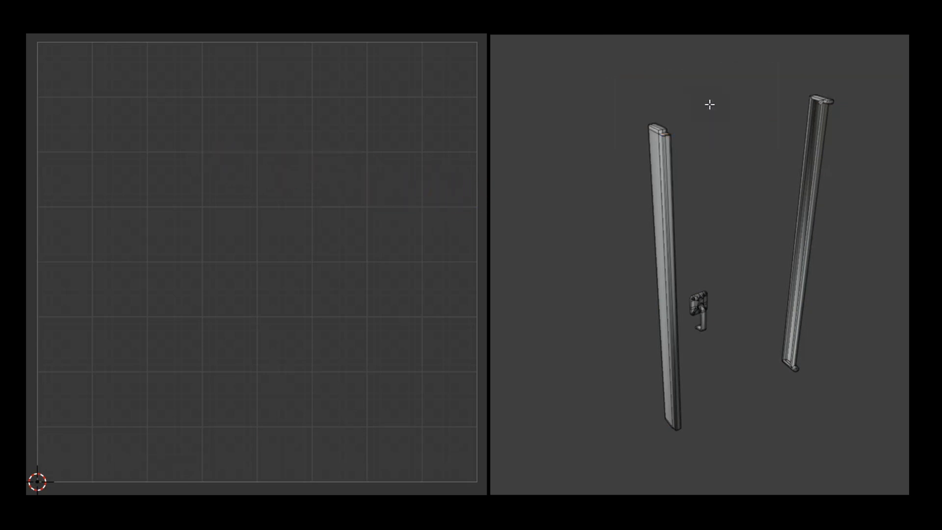
Project the front-left corner post's UVs from view, move them clear of the UV square and hide the post
key("l")
key("u")
left_click(662, 162)
key("g")
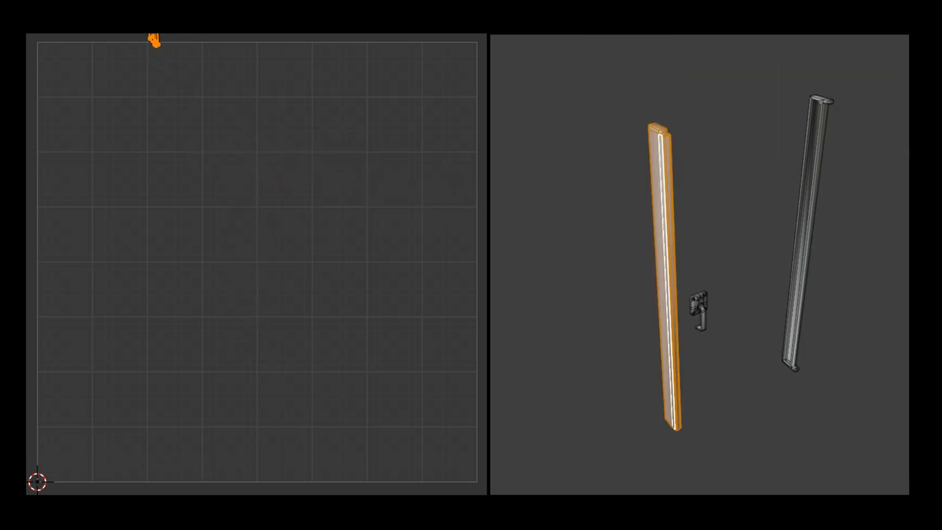
key("Return")
key("h")
Project the remaining corner post's UVs from view, move them aside and hide the post
key("l")
key("u")
left_click(808, 221)
key("g")
key("Return")
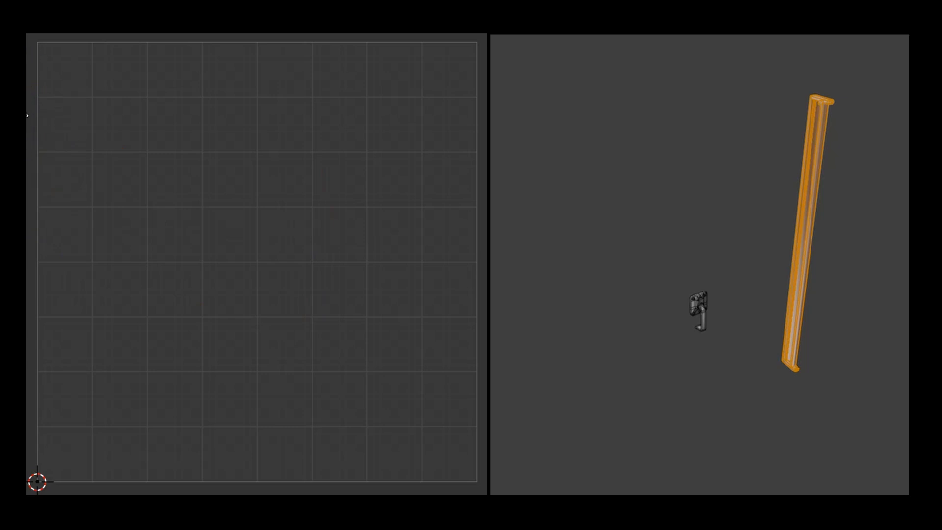
key("h")
Project the door handle's UVs from view and move them away from the other parts' UVs
key("l")
key("u")
left_click(714, 340)
key("g")
key("Return")
Reveal all hidden cabinet parts and check their spread-out UVs in the UV editor
key("alt+h")
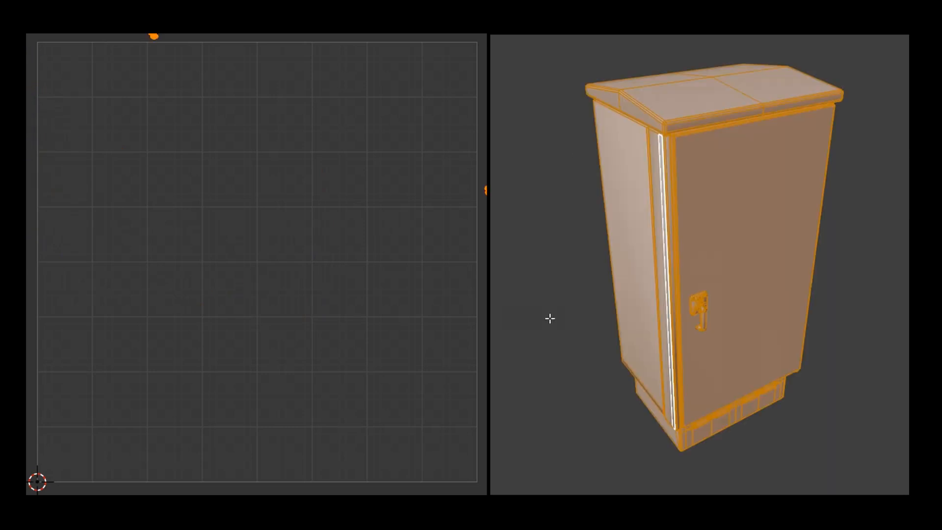
scroll(289, 349, "down", 3)
left_click(315, 334)
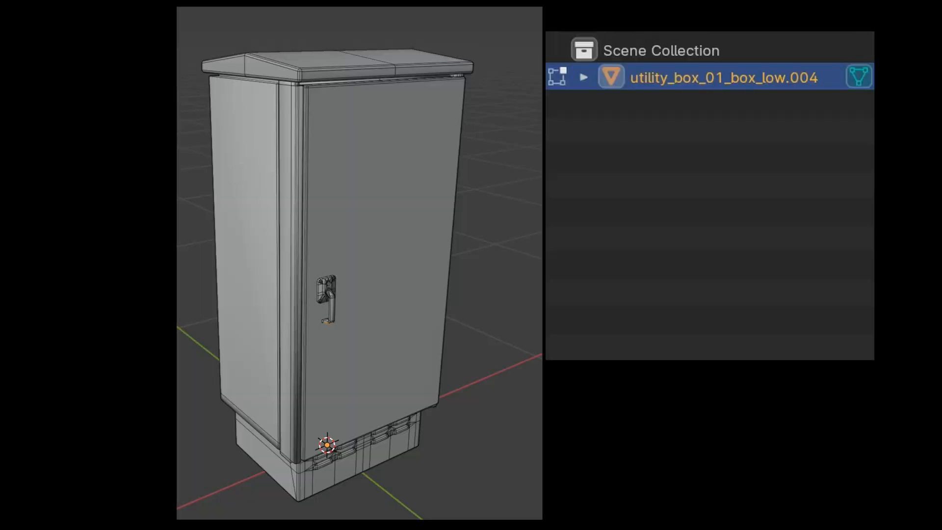
Separate the cabinet mesh into individual objects by loose parts and clear the selection
key("p")
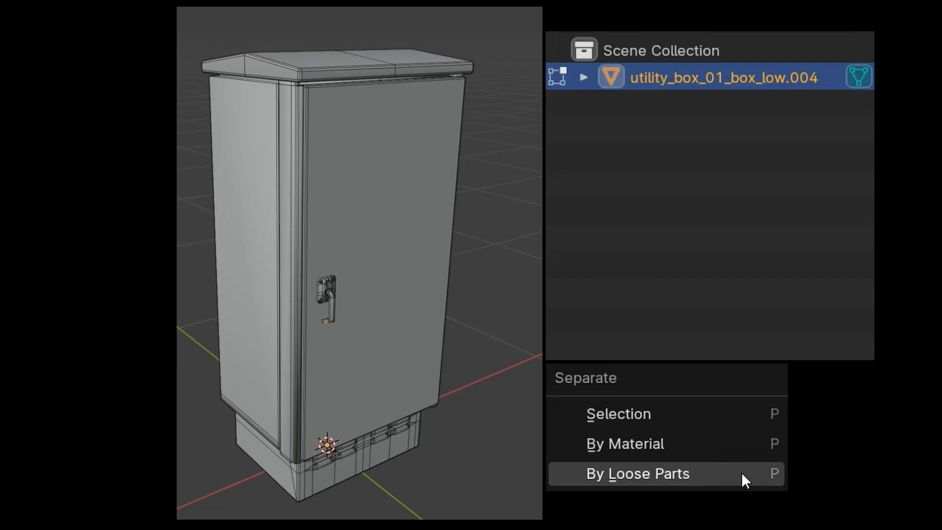
left_click(741, 474)
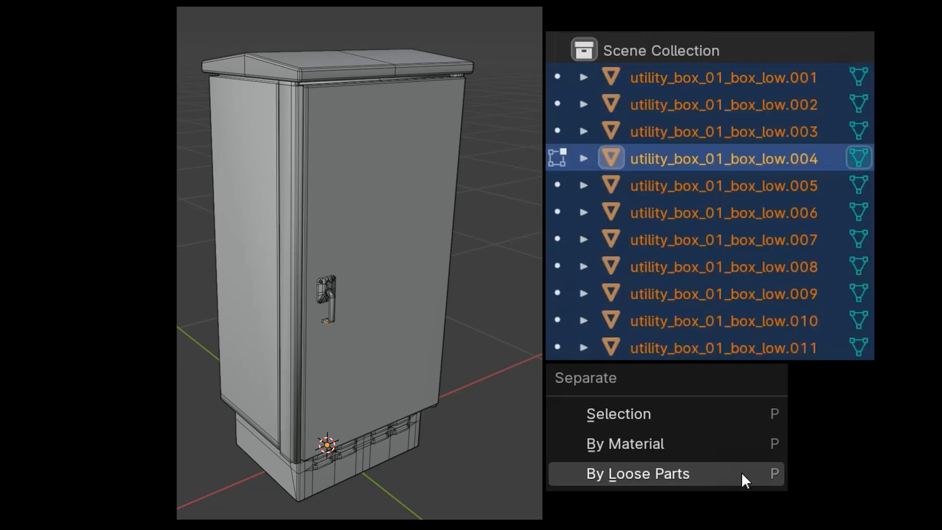
key("Tab")
key("Tab")
key("alt+a")
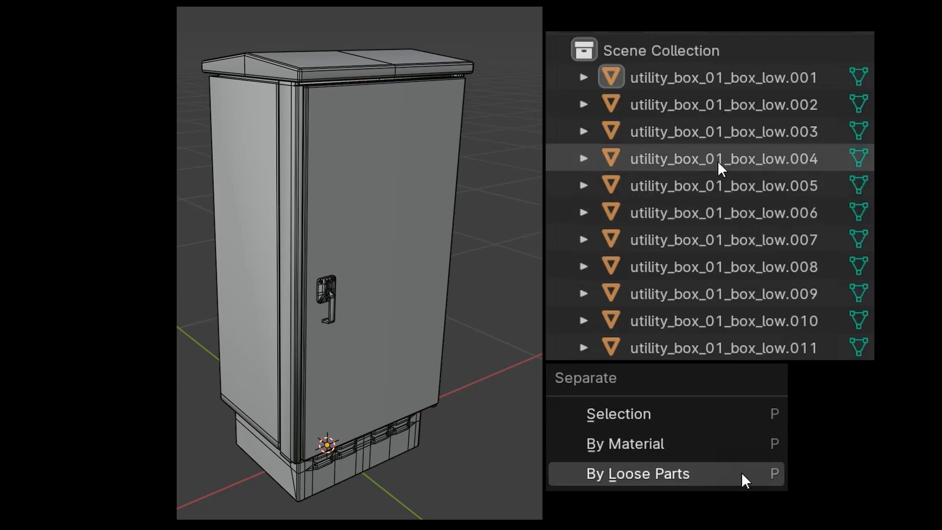
Select the separated objects utility_box_01_box_low.001, .002 and .003 in turn to identify their parts
left_click(684, 86)
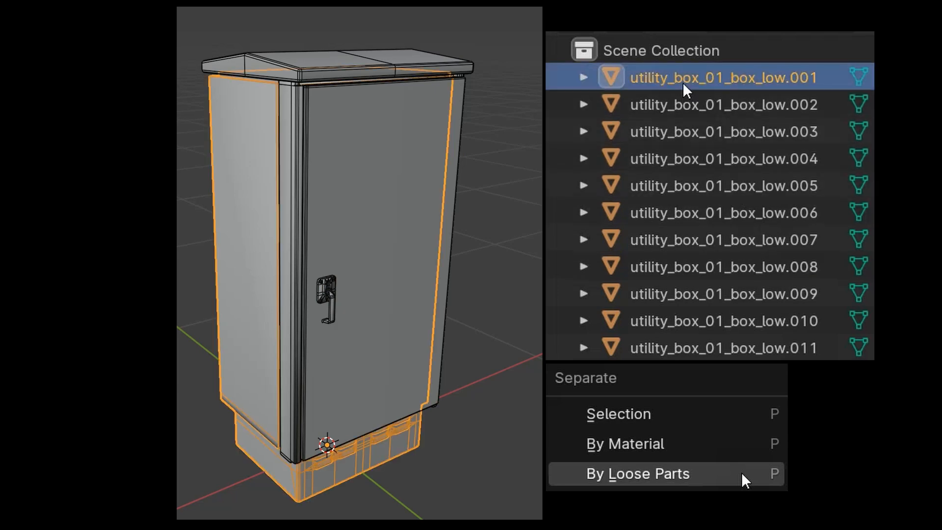
left_click(684, 109)
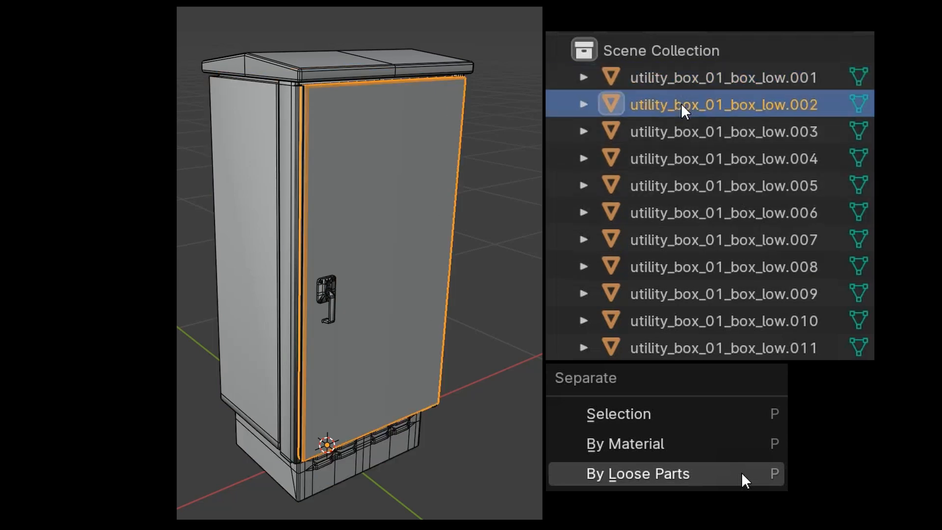
left_click(682, 131)
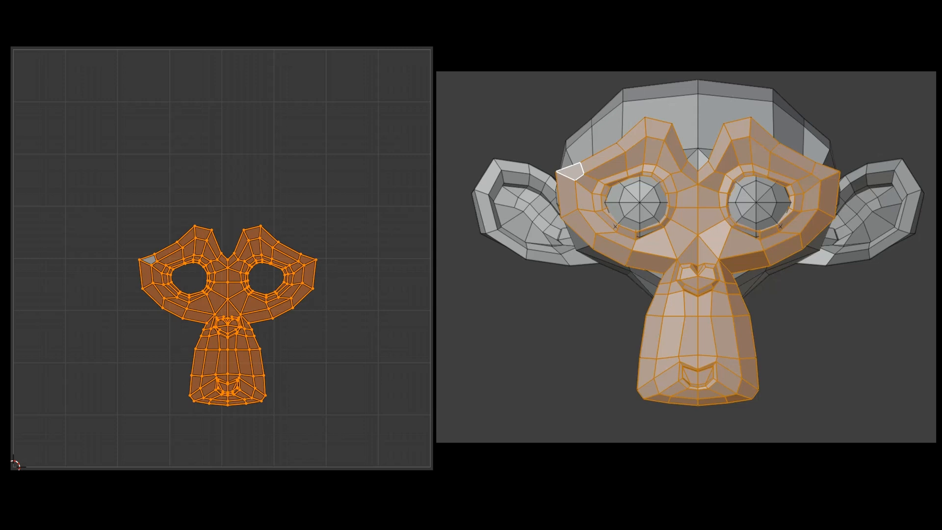
Unwrap the selected mask and muzzle faces of the monkey head
key("u")
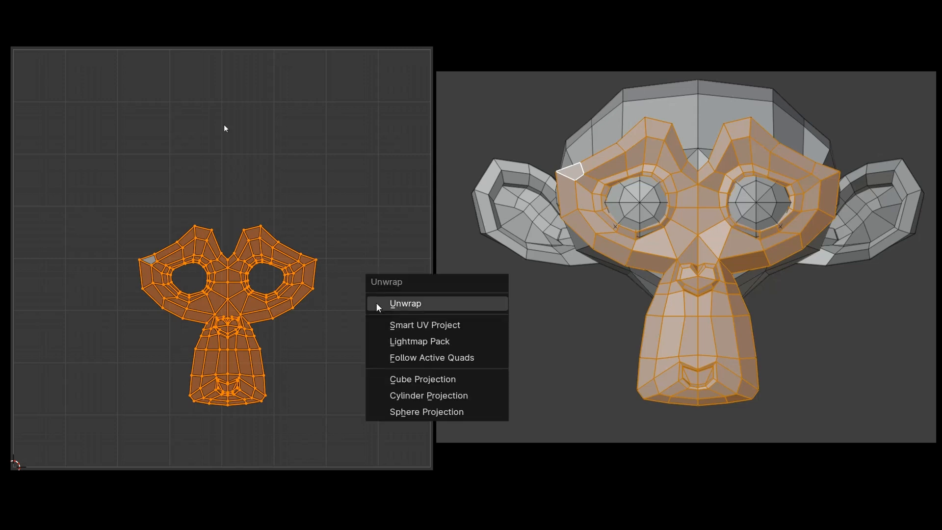
left_click(391, 304)
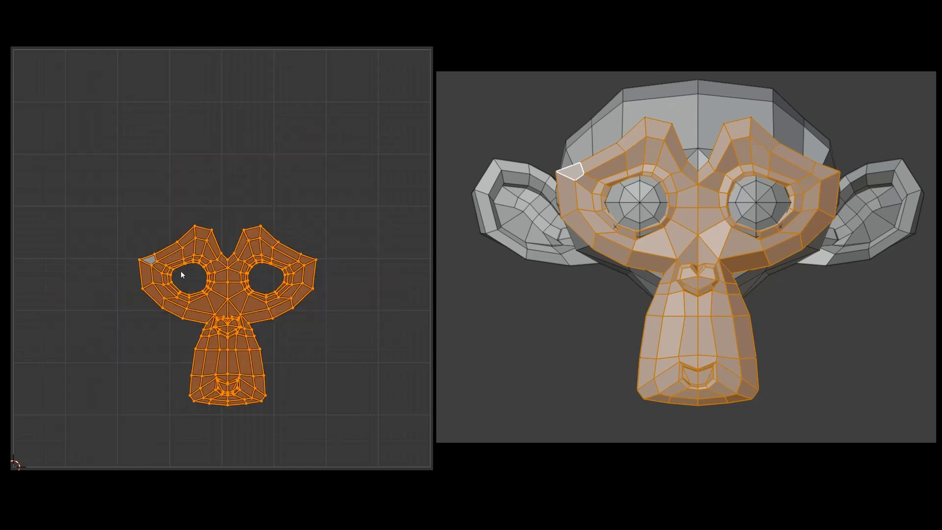
Pin the UV edge loops around both eye holes of the monkey's face
left_click(180, 271)
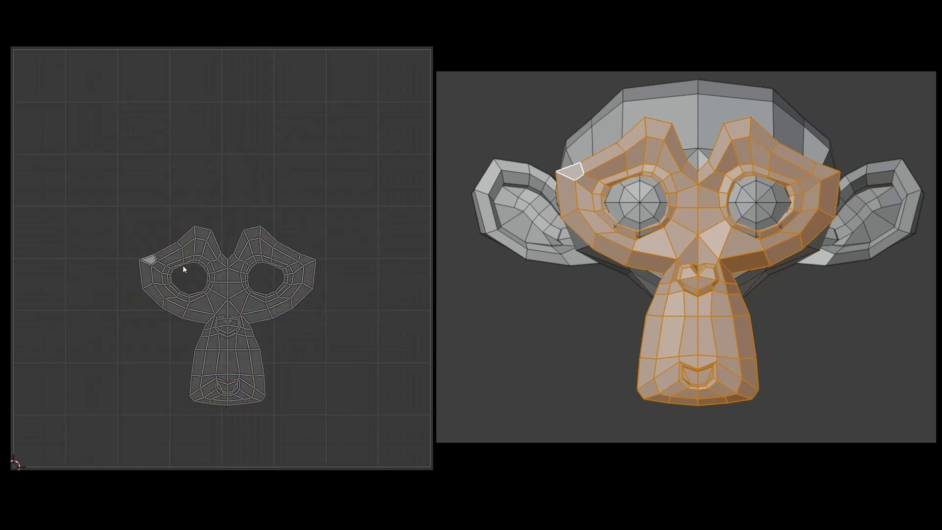
left_click(261, 264, "alt+shift")
key("u")
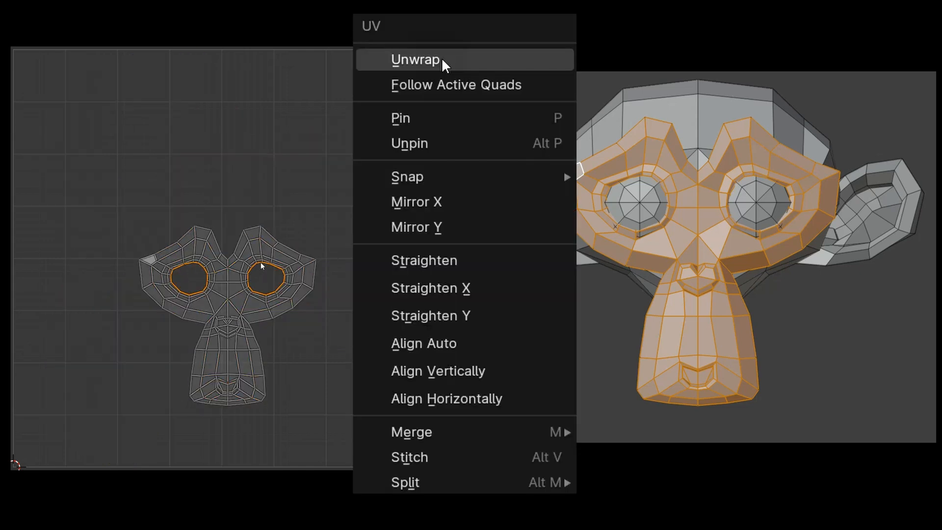
left_click(432, 120)
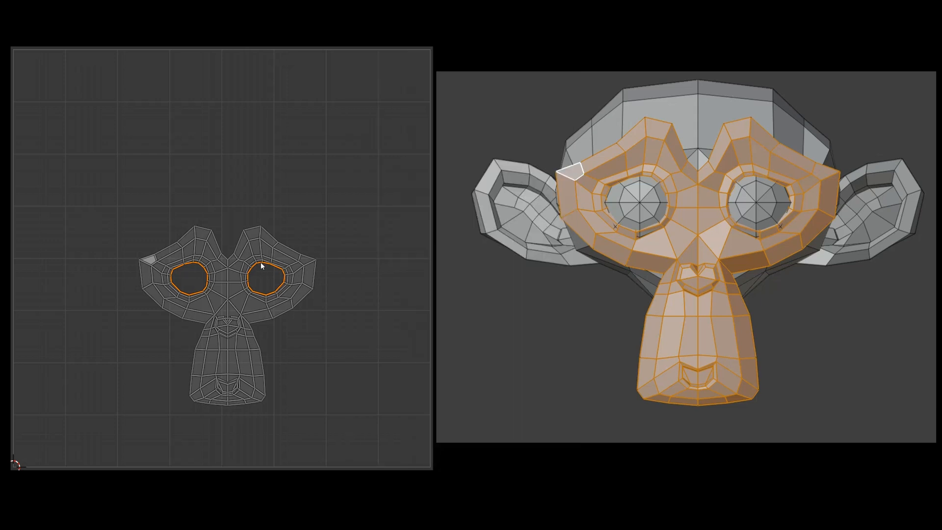
Select all of the monkey face's UVs and unwrap them again
key("a")
key("u")
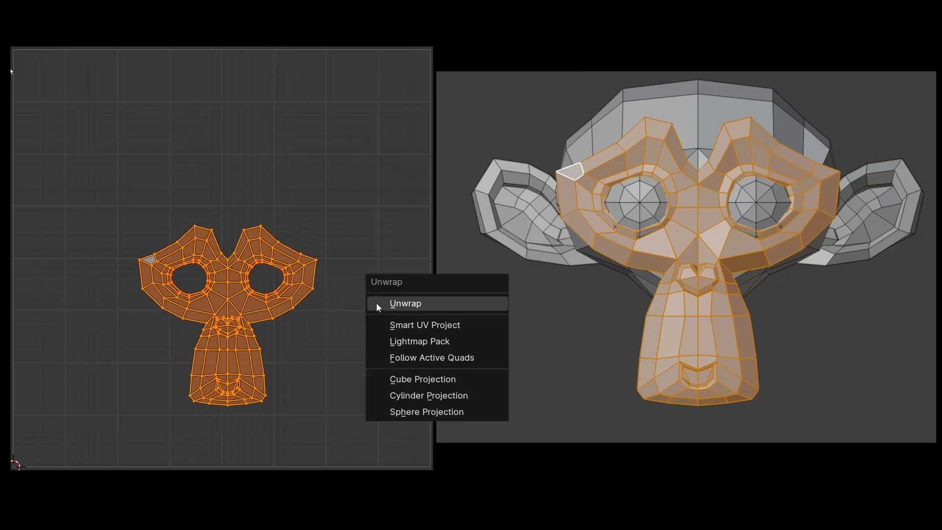
left_click(393, 304)
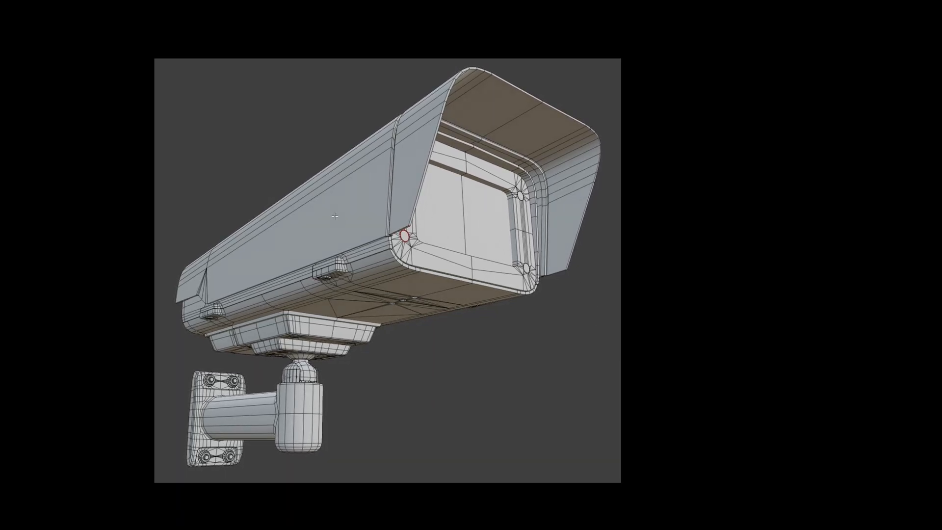
Select the security camera's sun shield as linked geometry, add the front frame and bottom cover, and clear the selection
key("l")
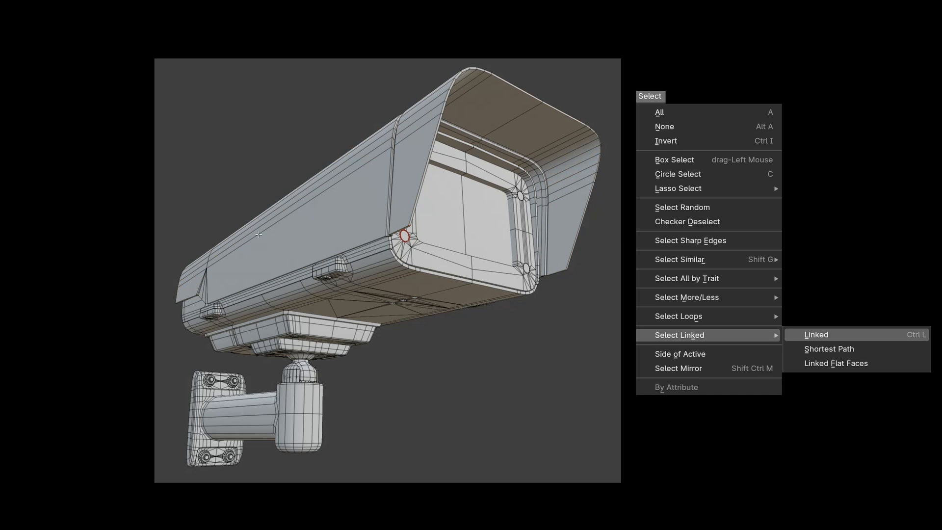
left_click(332, 208)
key("ctrl+l")
key("l")
key("l")
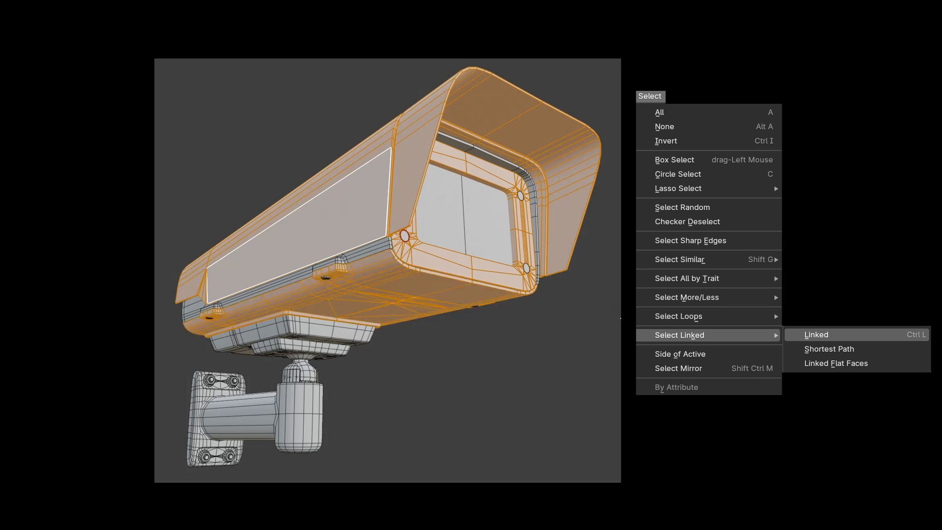
key("alt+a")
Hide the camera's bottom cover and the outer side of its sun shield, and reveal the hidden geometry
key("l")
key("h")
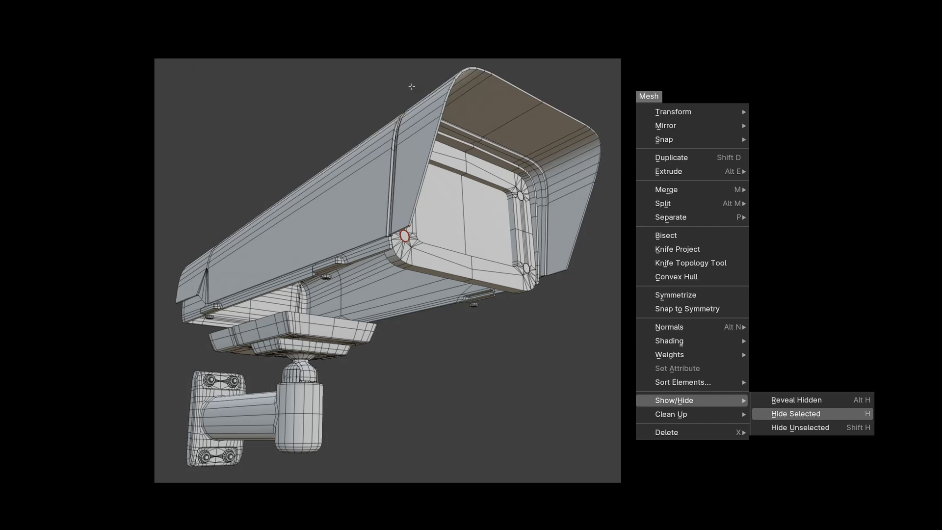
key("l")
key("h")
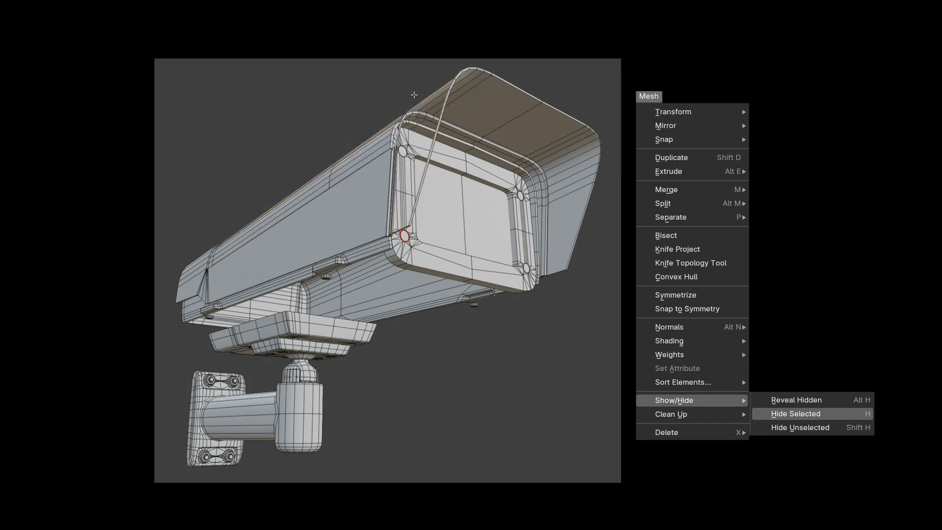
key("alt+h")
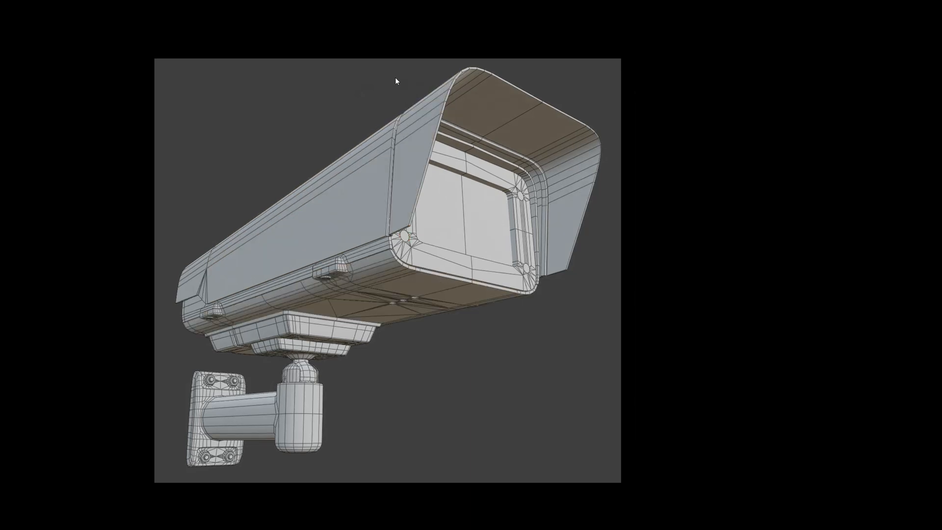
key("h")
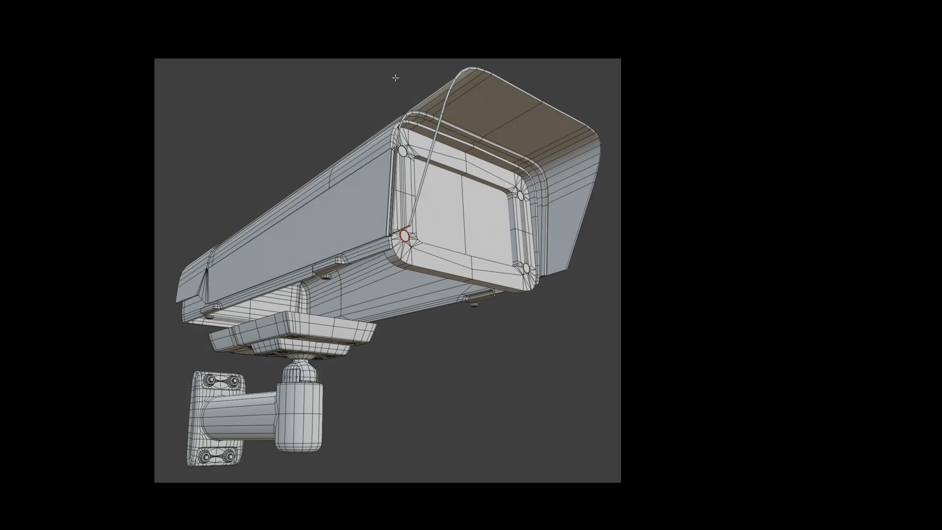
key("alt+h")
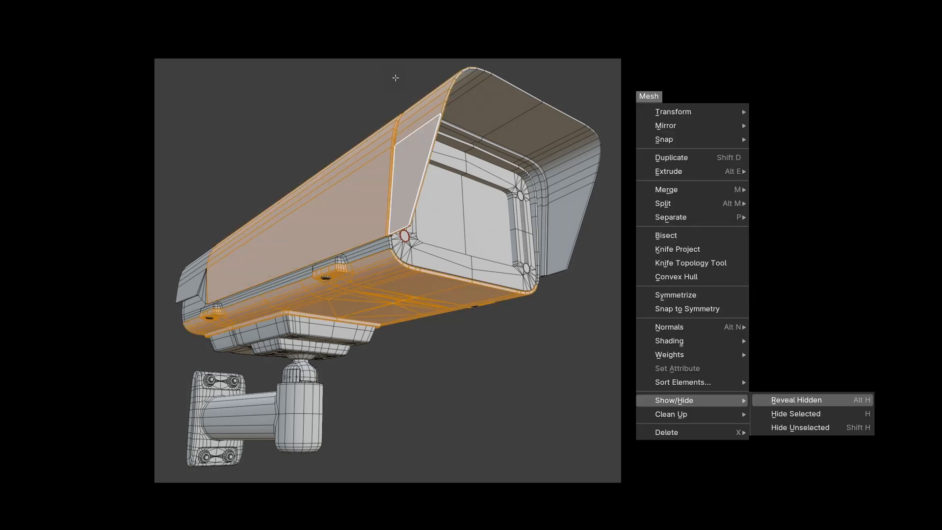
Select the camera's whole sun shield as linked geometry and hide everything unselected
left_click(396, 77)
key("l")
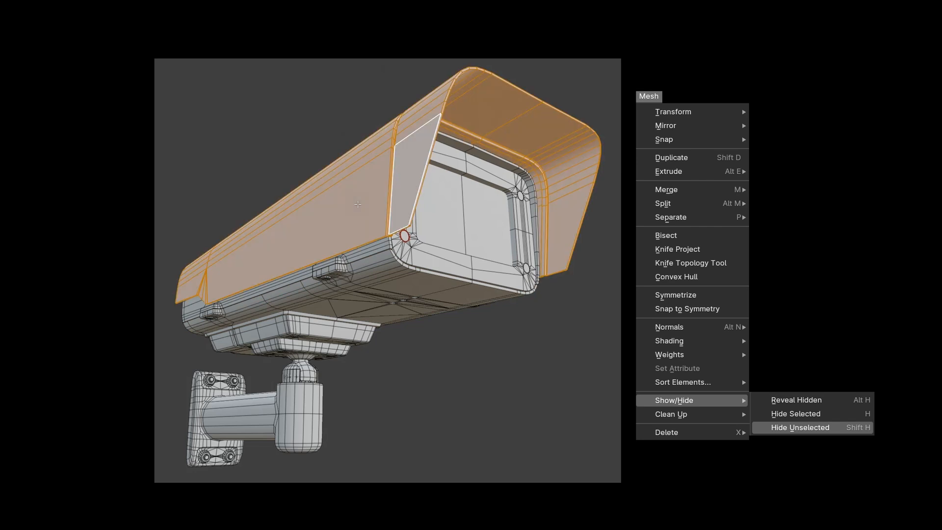
key("shift+h")
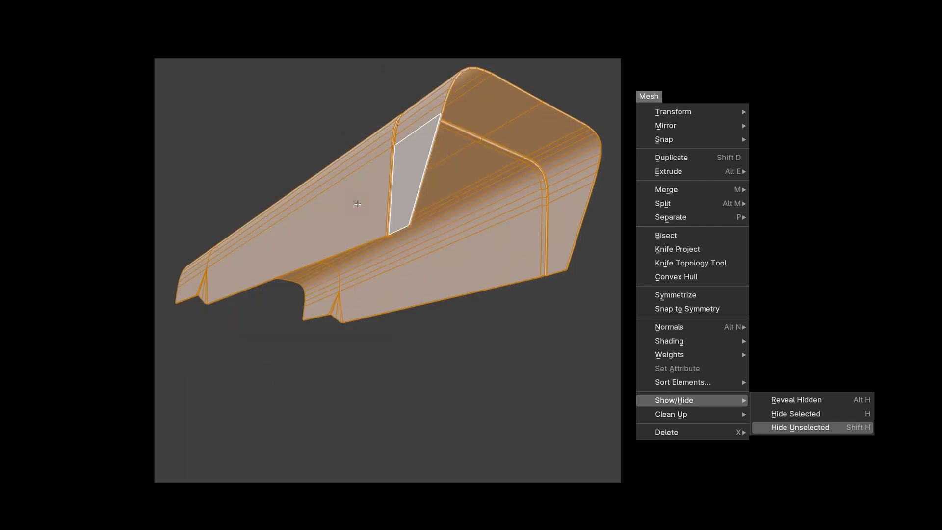
Isolate two side faces of the sun shield by hiding the unselected faces, and reveal all hidden geometry
left_click(357, 204)
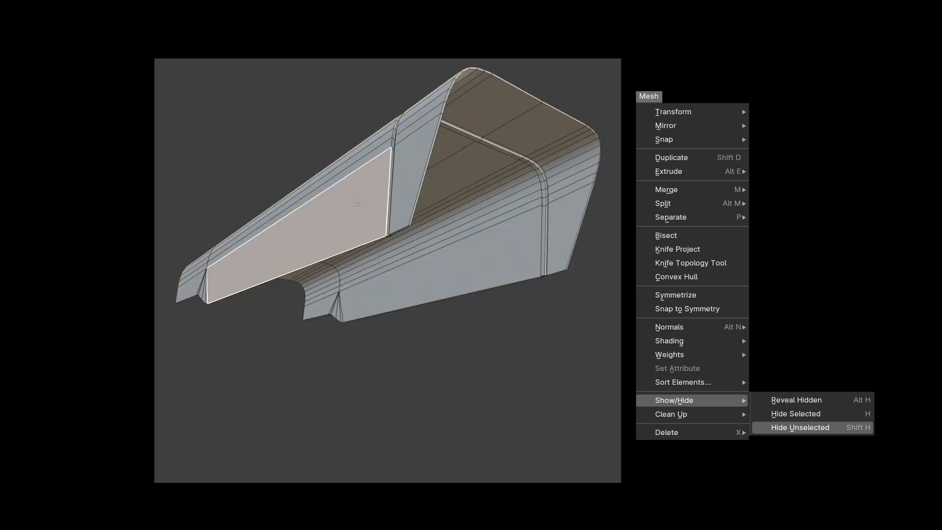
left_click(409, 170, "shift")
key("shift+h")
key("alt+h")
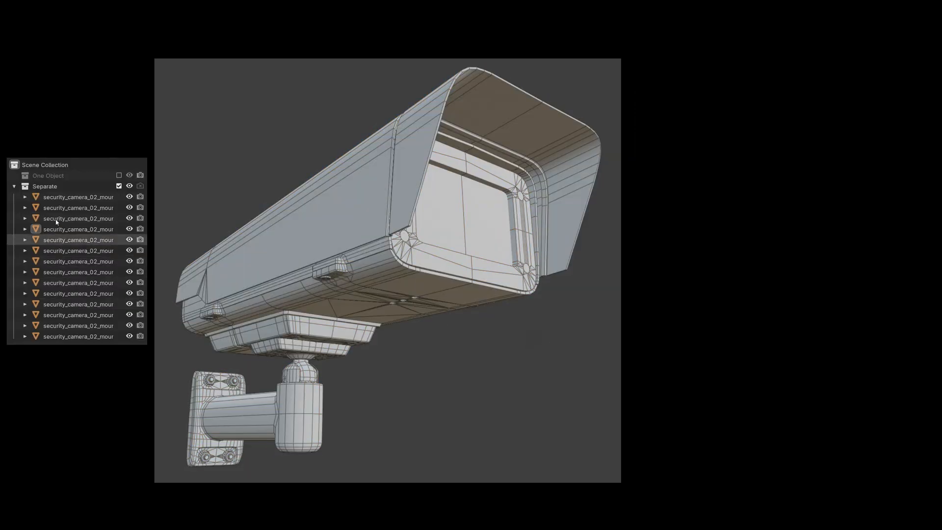
Isolate the camera's separate bottom cover object by hiding the unselected objects
left_click(424, 294)
key("shift+h")
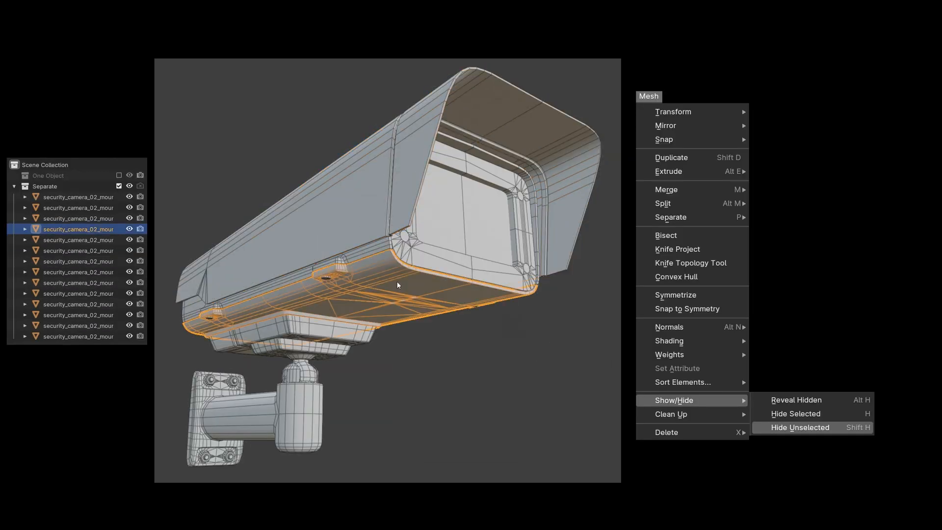
key("shift+h")
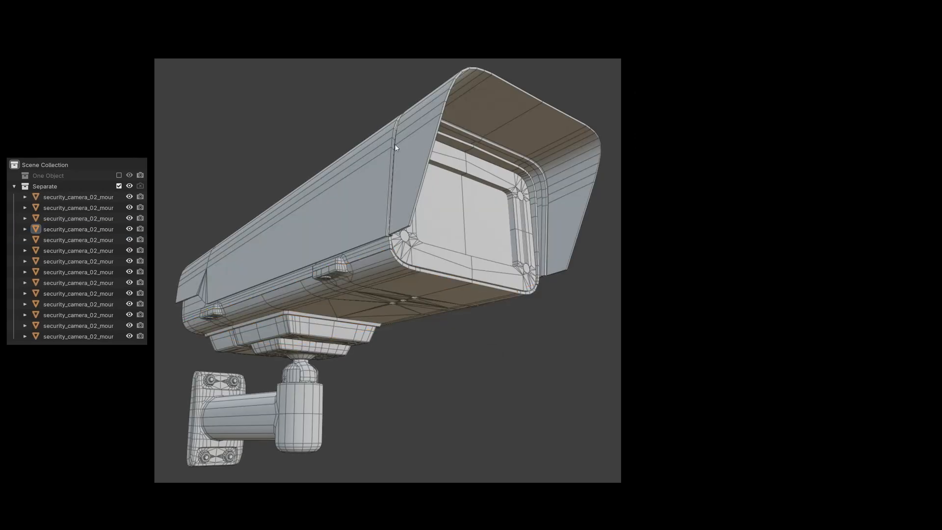
Isolate the camera's sun shield object in Local View and return to the full scene
left_click(395, 147)
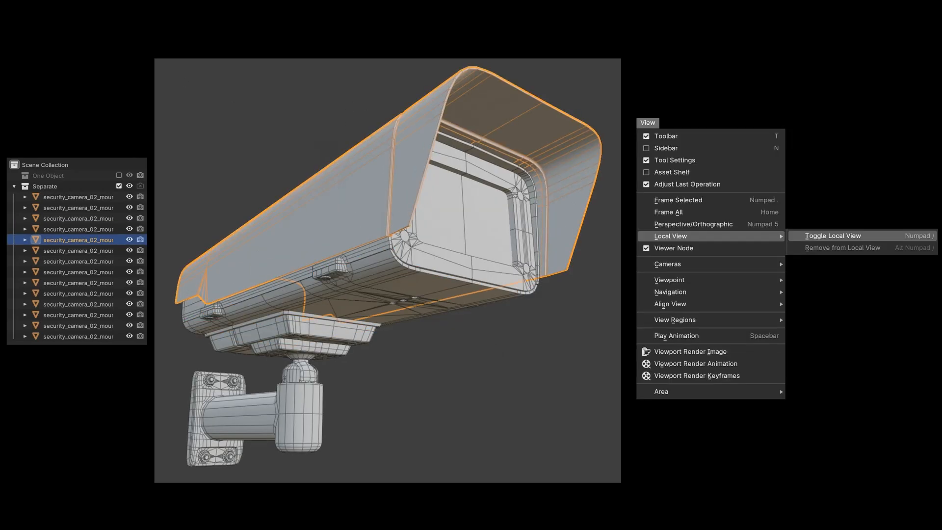
key("KP_Divide")
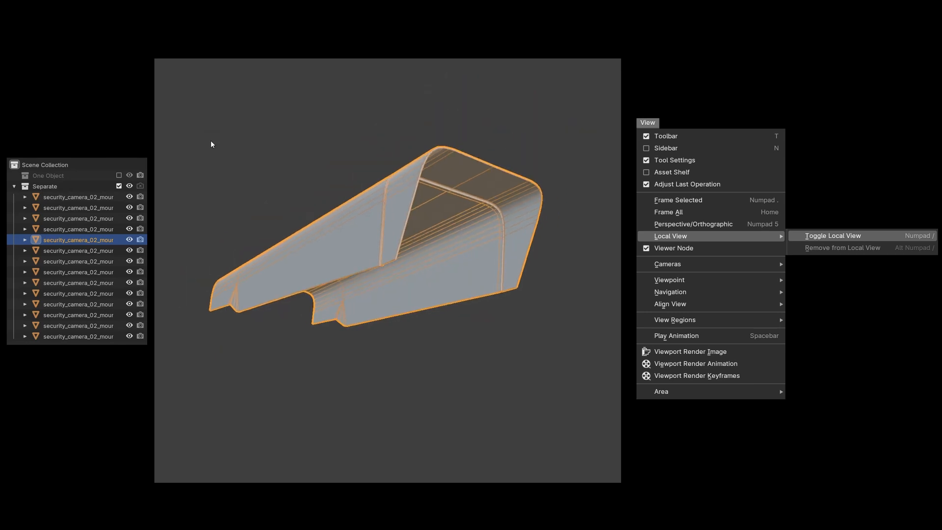
key("KP_Divide")
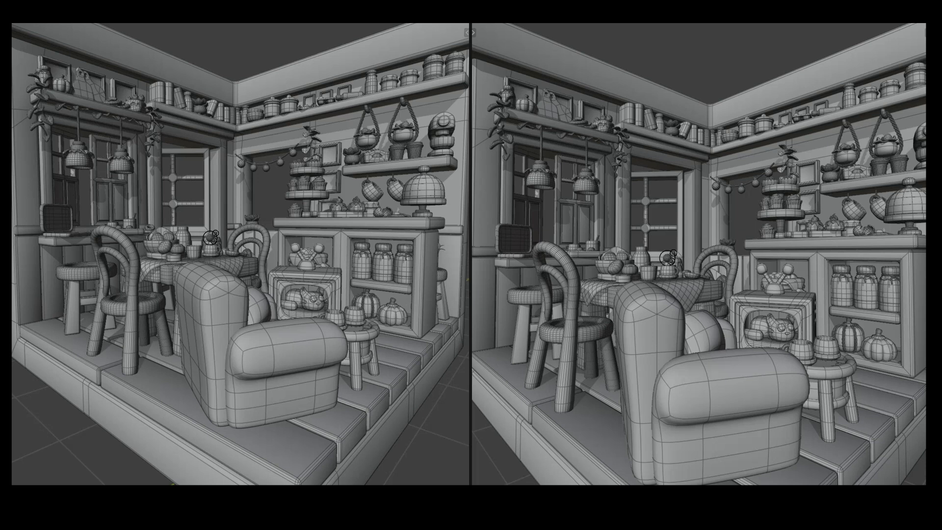
Isolate one fruit from the table's bowl by hiding all unselected objects, frame it, and reveal everything hidden
left_click(160, 237)
key("shift+h")
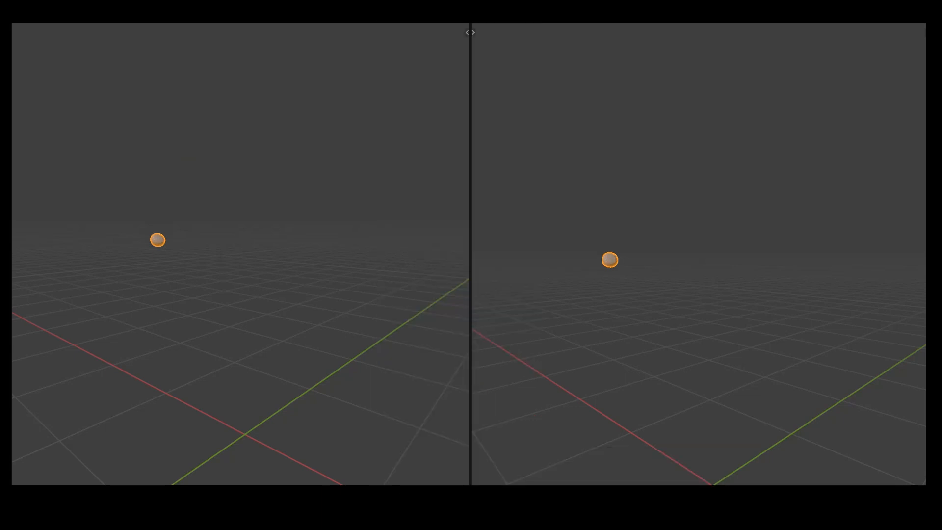
key("KP_Decimal")
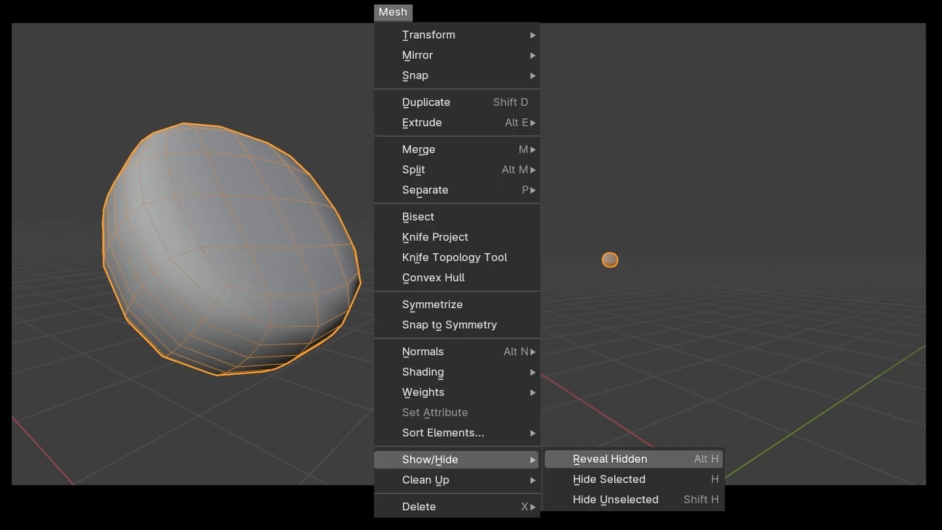
key("alt+h")
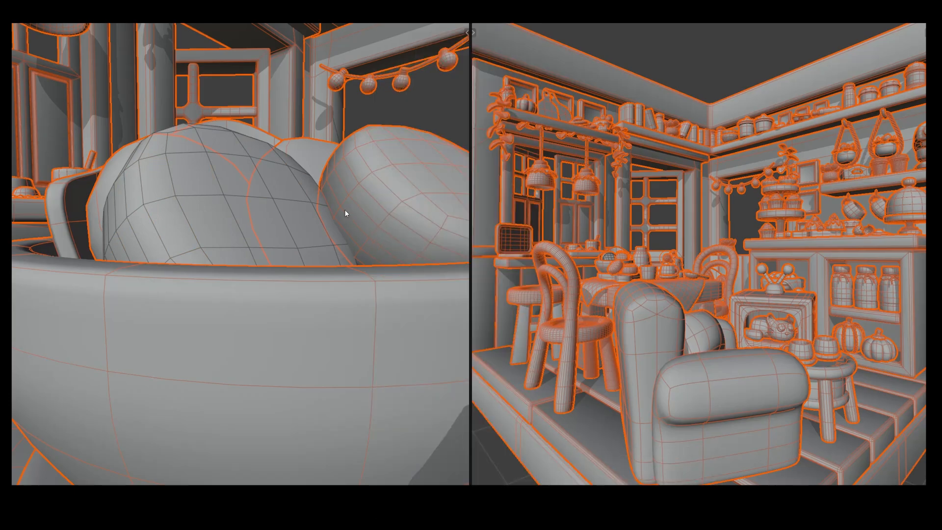
Select the bowl's fruit again, restore the camera view of the room, and toggle Local View on and off for it
left_click(285, 222)
key("Home")
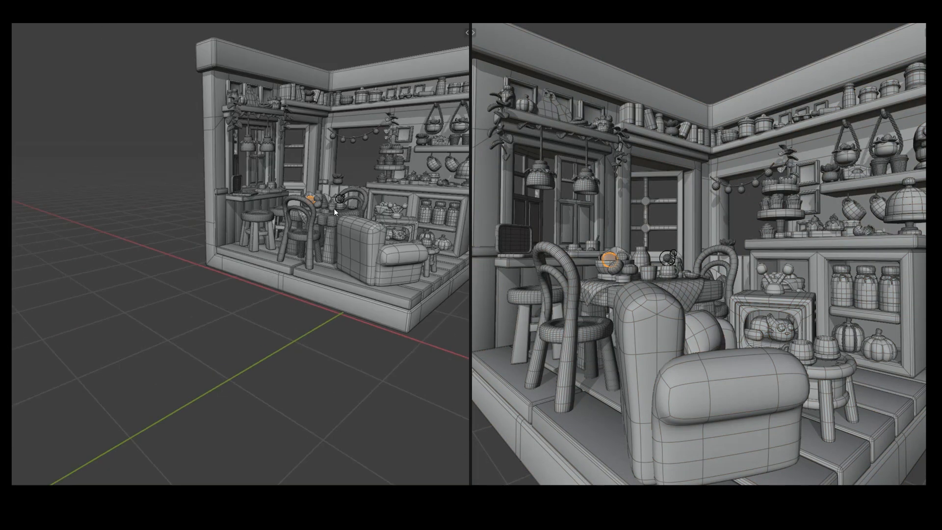
key("KP_0")
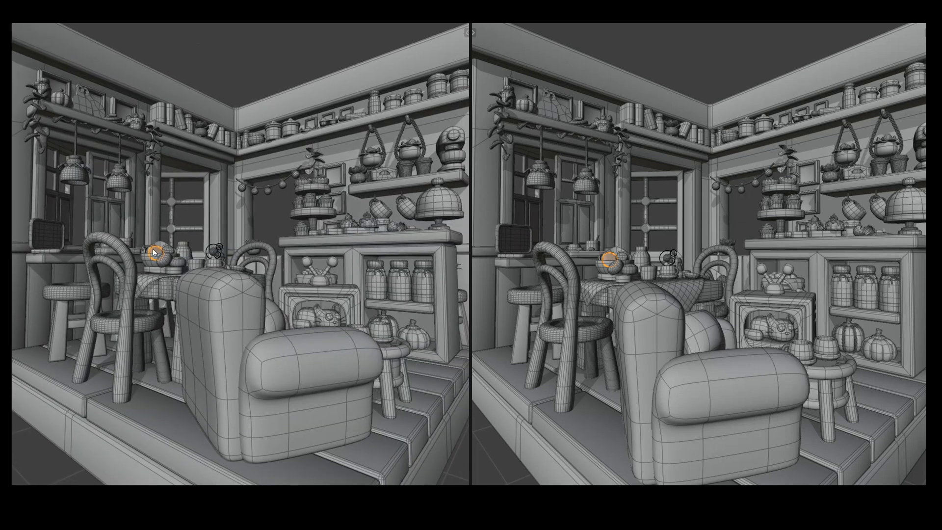
key("KP_Divide")
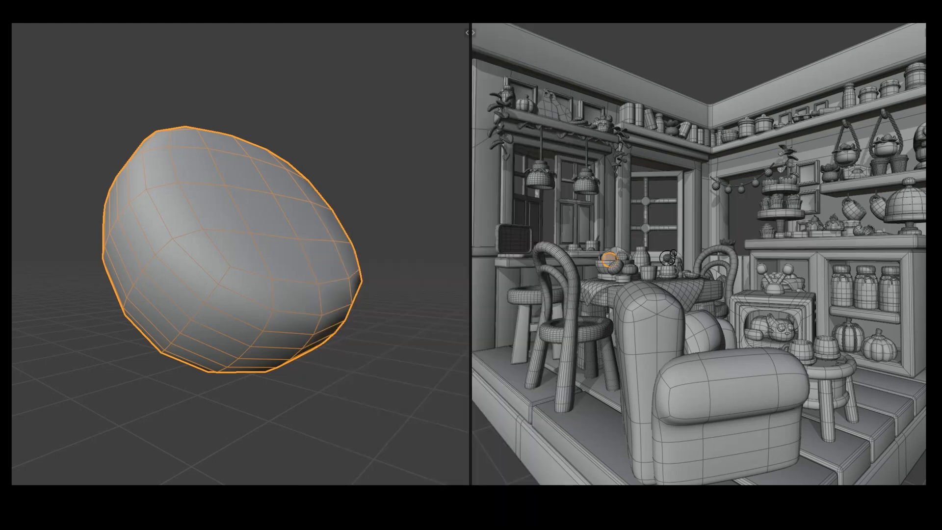
key("KP_Divide")
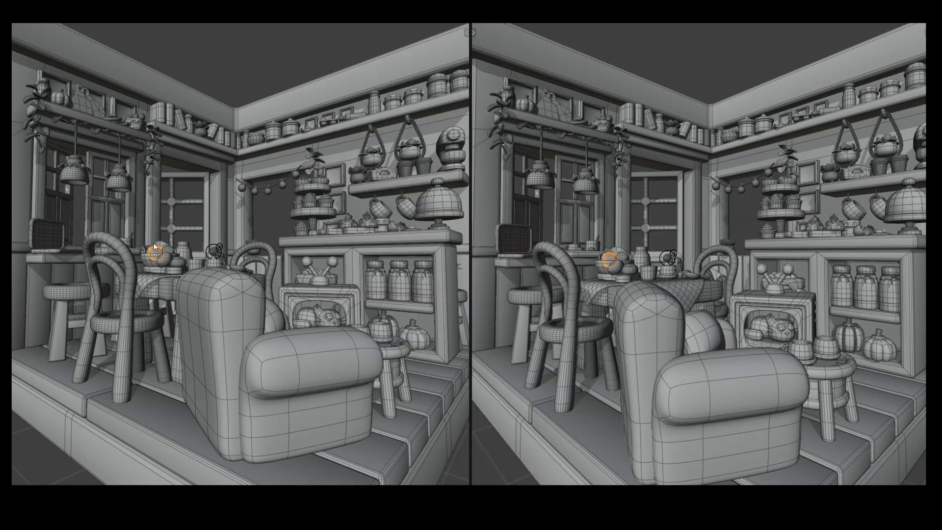
Isolate the fruit bowl and door area in Local View, and remove everything except one fruit from it
left_click_drag(149, 242, 167, 253)
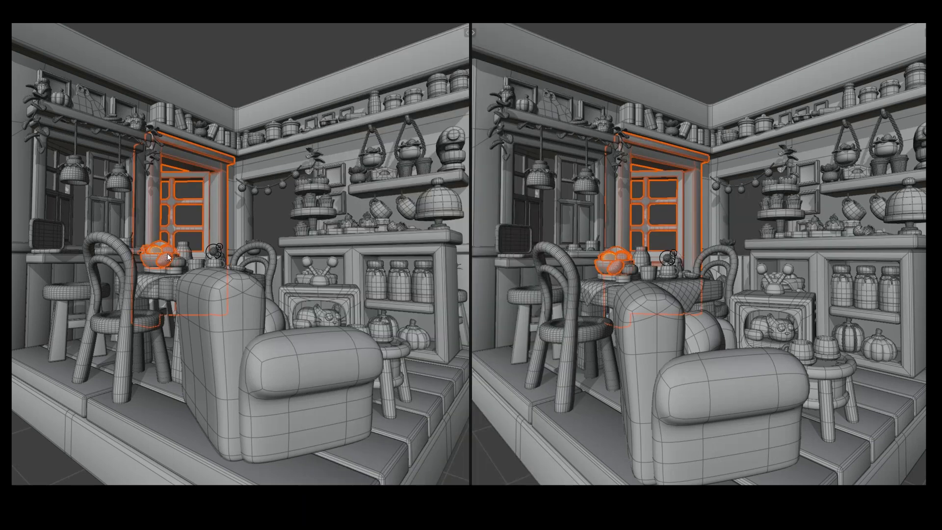
key("KP_Divide")
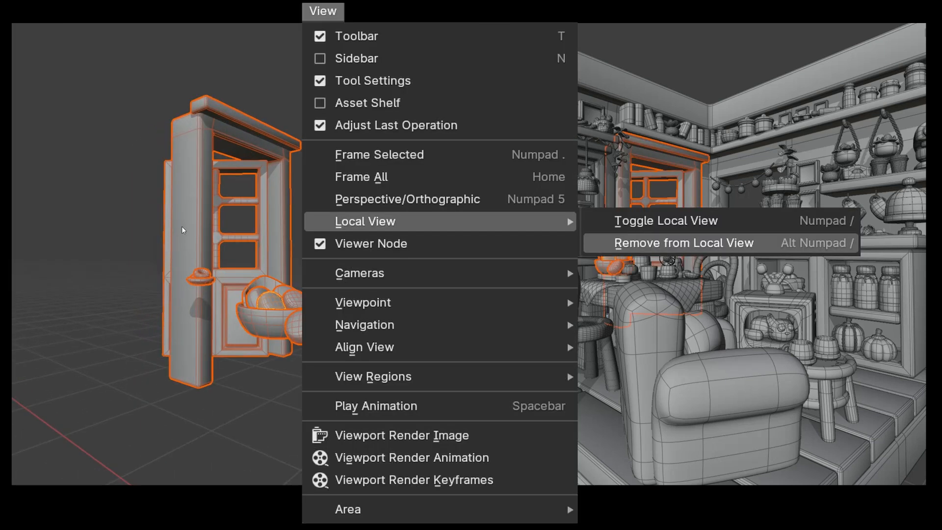
left_click(186, 225)
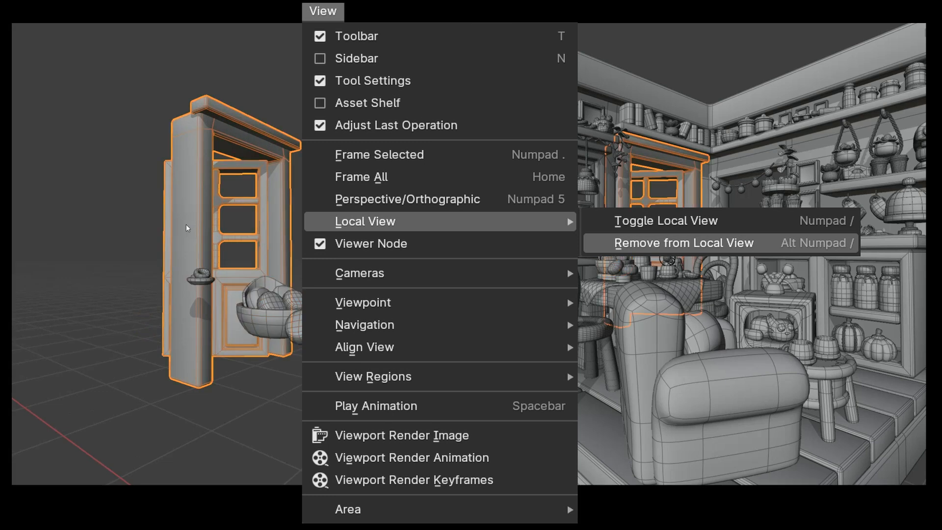
key("alt+KP_Divide")
key("alt+KP_Divide")
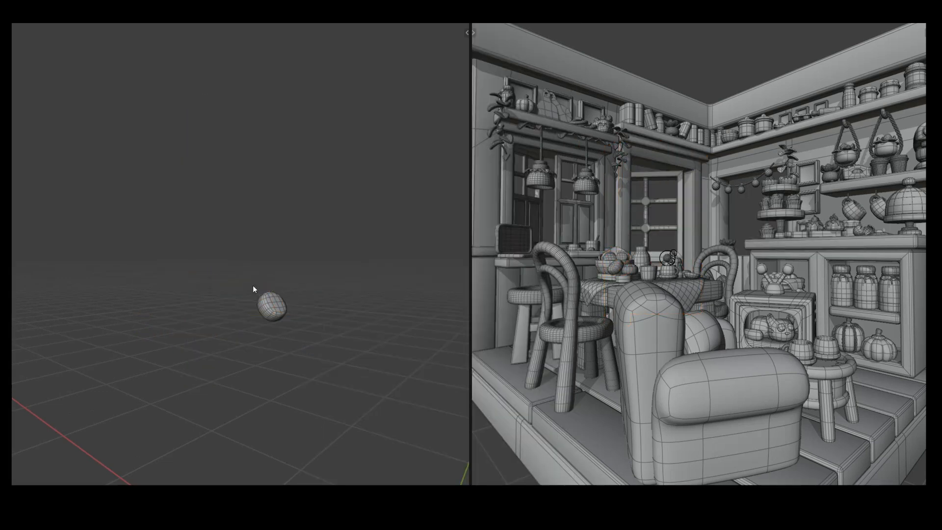
Isolate the chair behind the armchair in Local View, and toggle Local View for the security camera with its bottom cover selected
left_click(733, 258)
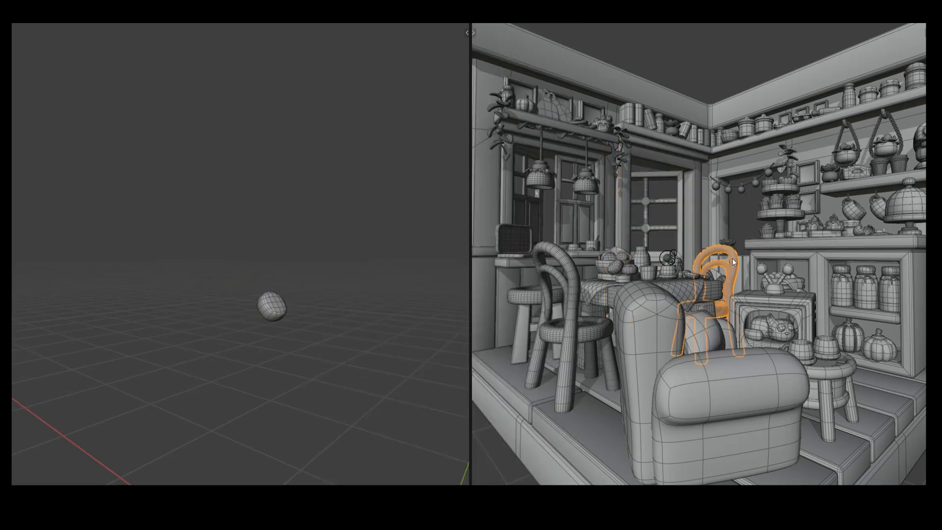
key("KP_Divide")
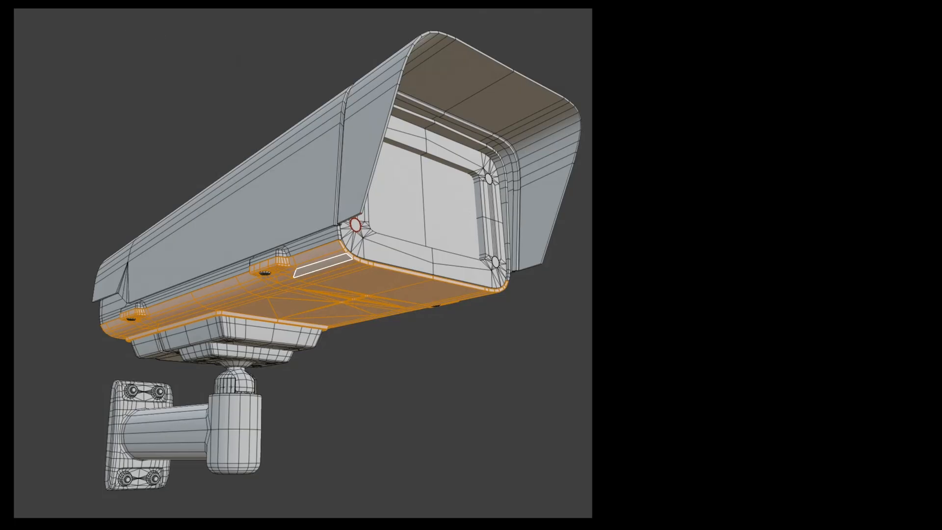
key("KP_Divide")
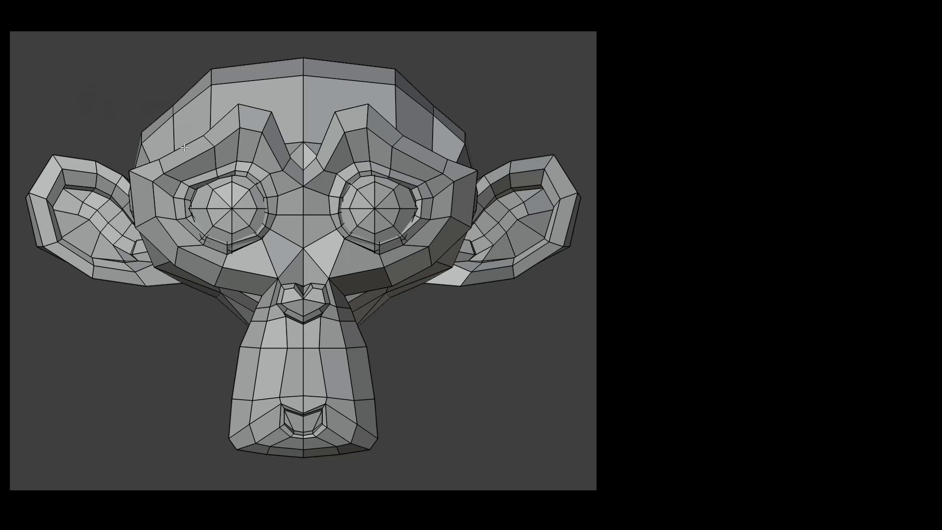
Select the inner region of the edge loop around the monkey's face mask, try Select Bigger on and off, and clear the selection
left_click(185, 144, "alt")
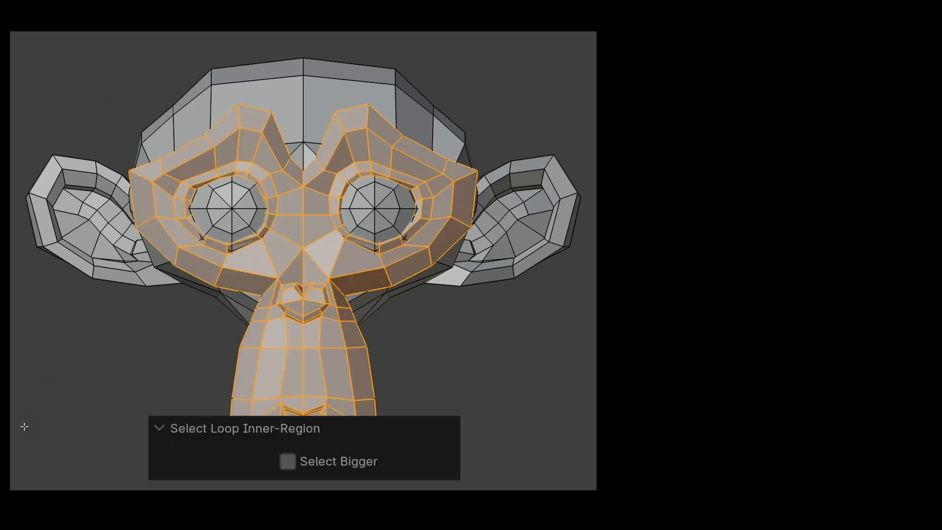
left_click(301, 462)
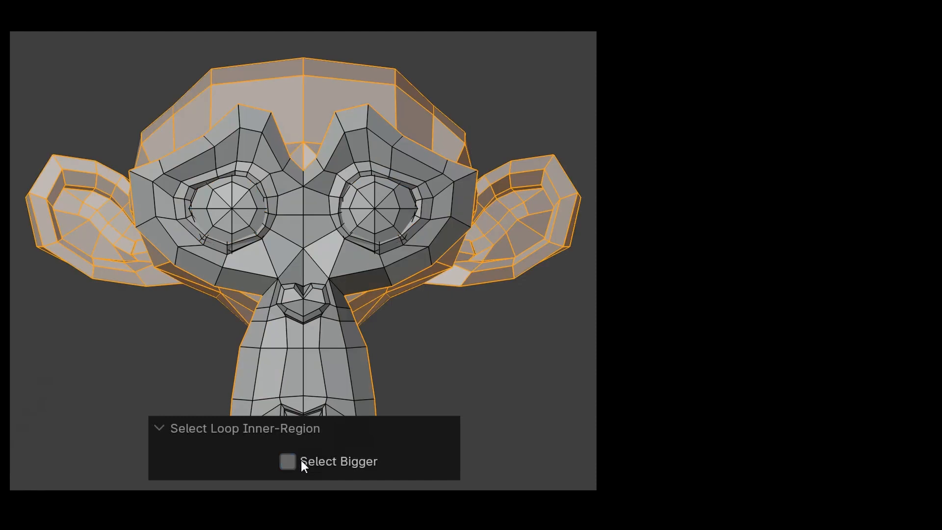
left_click(301, 460)
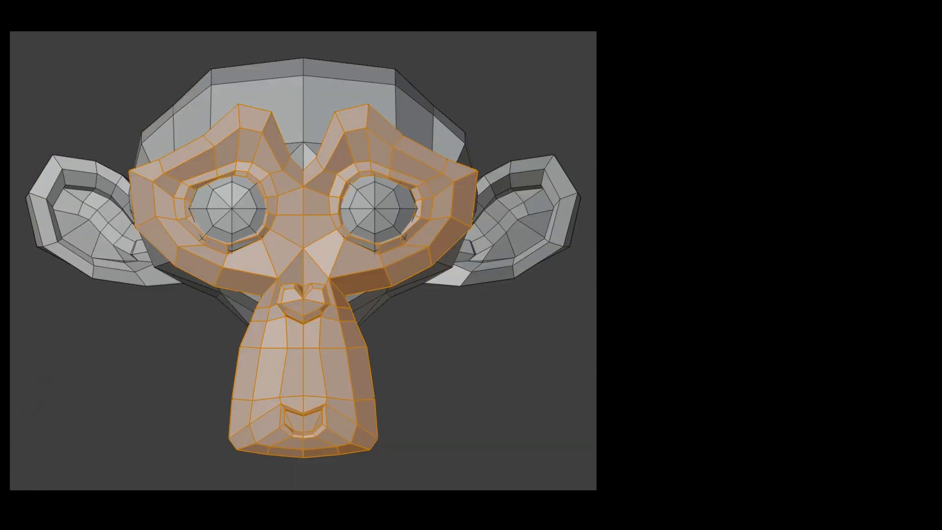
key("alt+a")
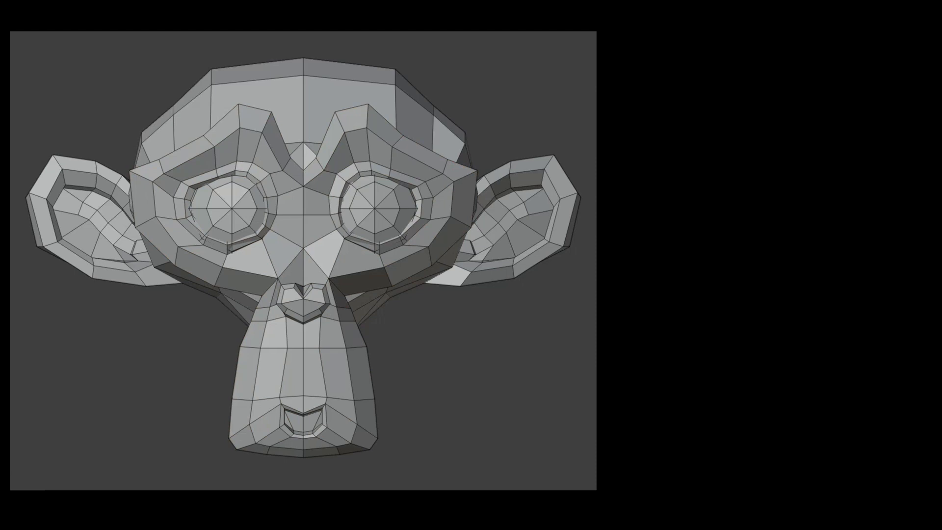
Hide the face loop around the monkey's mask, extend the selection to the linked inner faces, and reveal the hidden loop
left_click(236, 120, "alt")
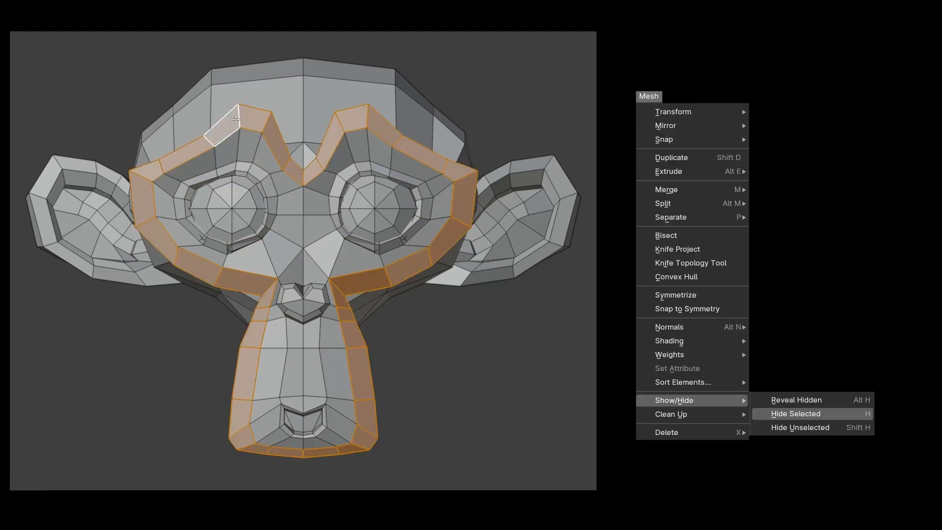
key("h")
key("alt+h")
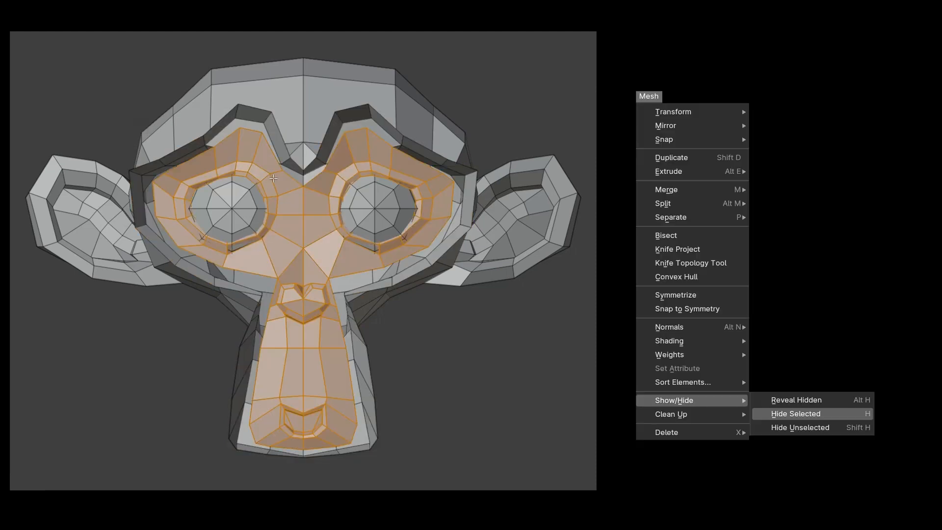
key("ctrl+l")
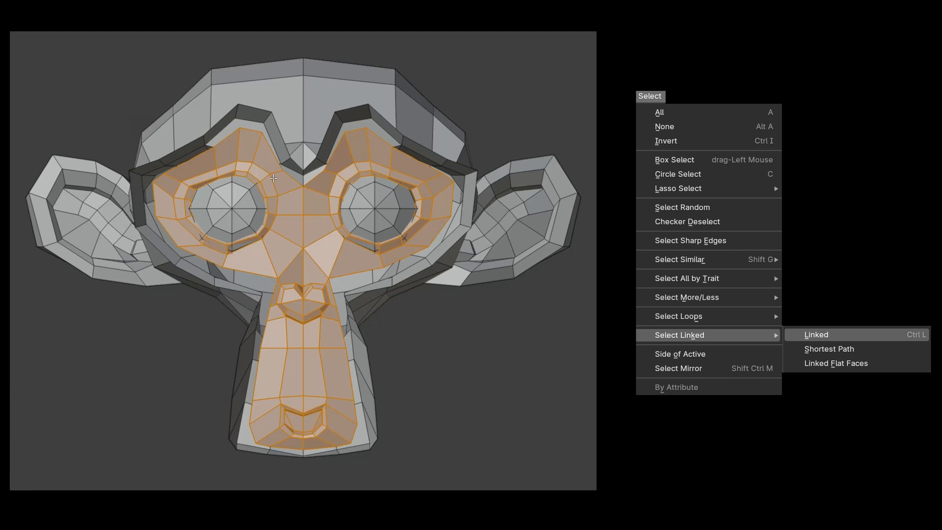
key("alt+h")
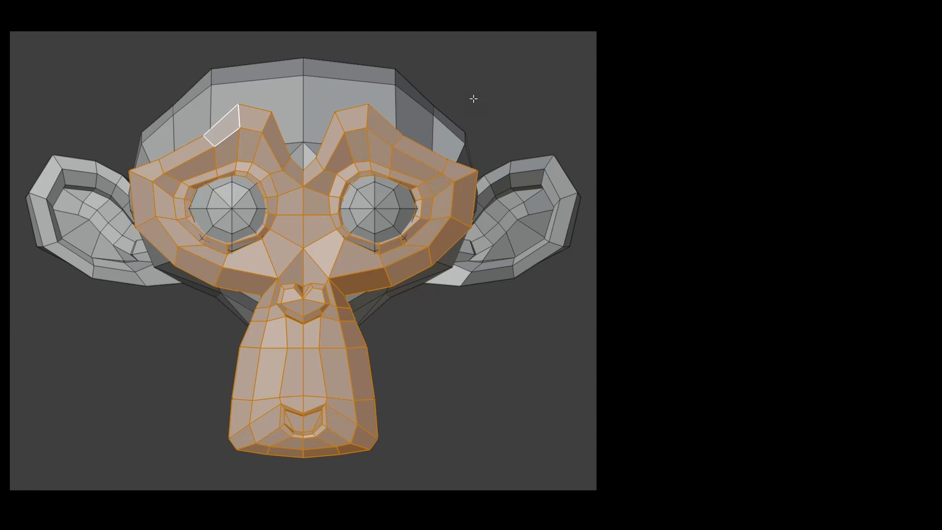
Clear the selection, hide the mask's outer face loop again, and select the linked faces inside it
key("alt+a")
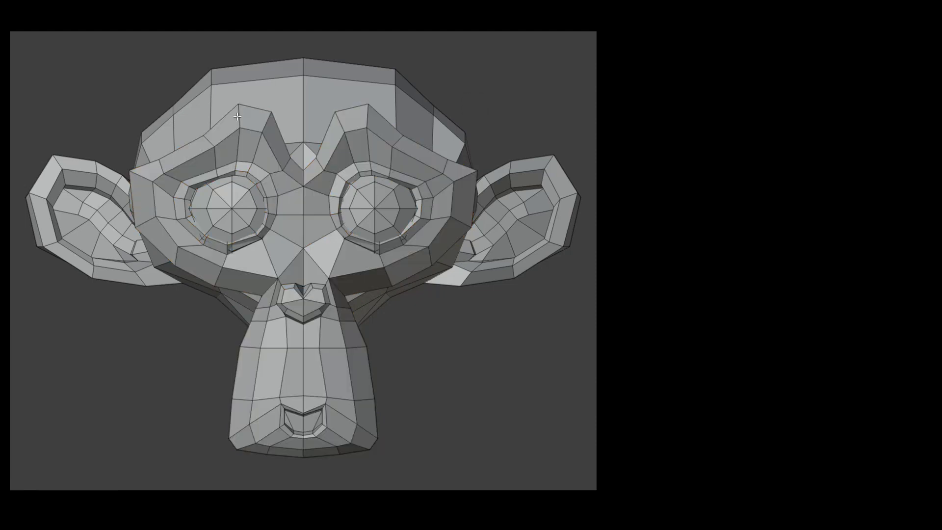
left_click(237, 116, "alt")
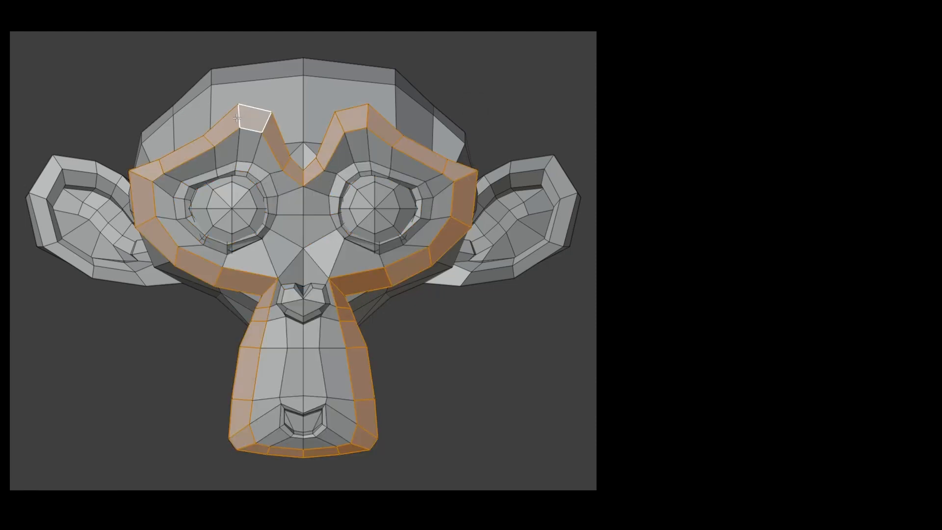
key("h")
key("l")
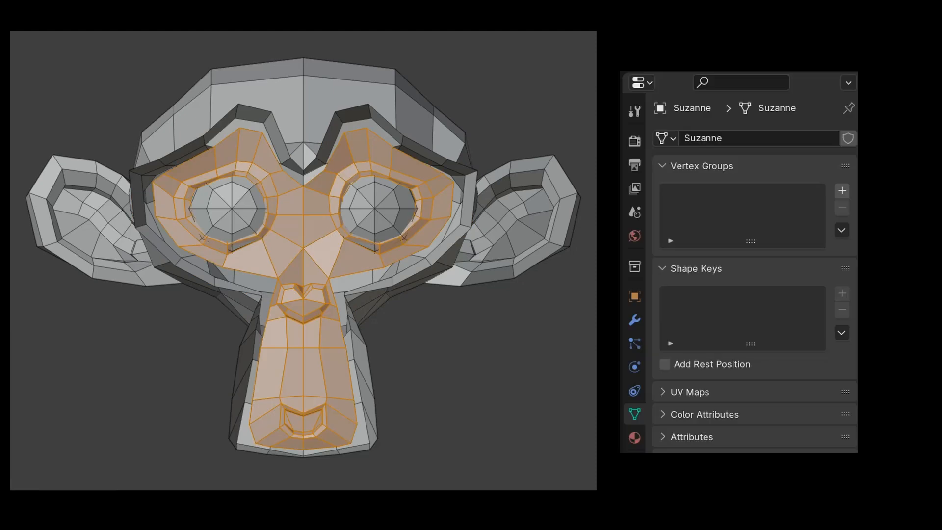
Assign the inner mask faces to a new vertex group, reveal the hidden loop, and reselect the faces from the group
left_click(843, 191)
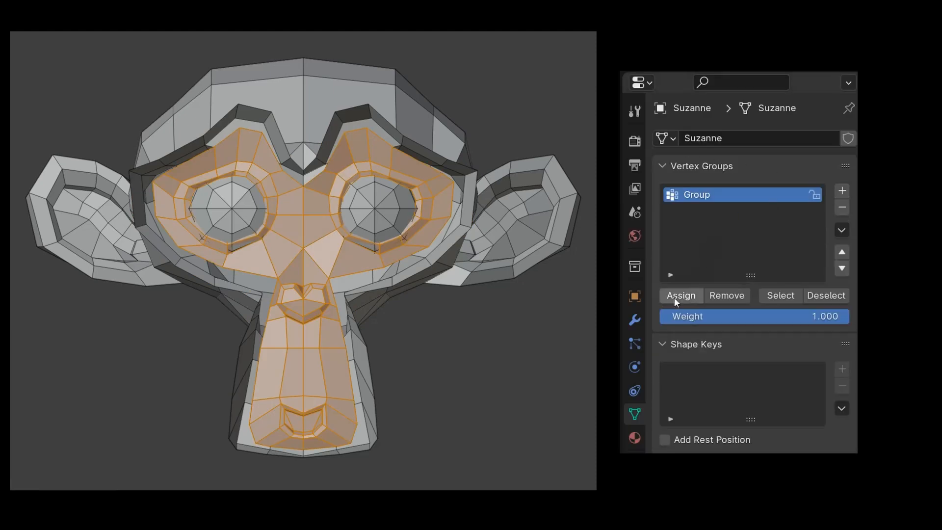
key("alt+a")
key("alt+h")
key("alt+a")
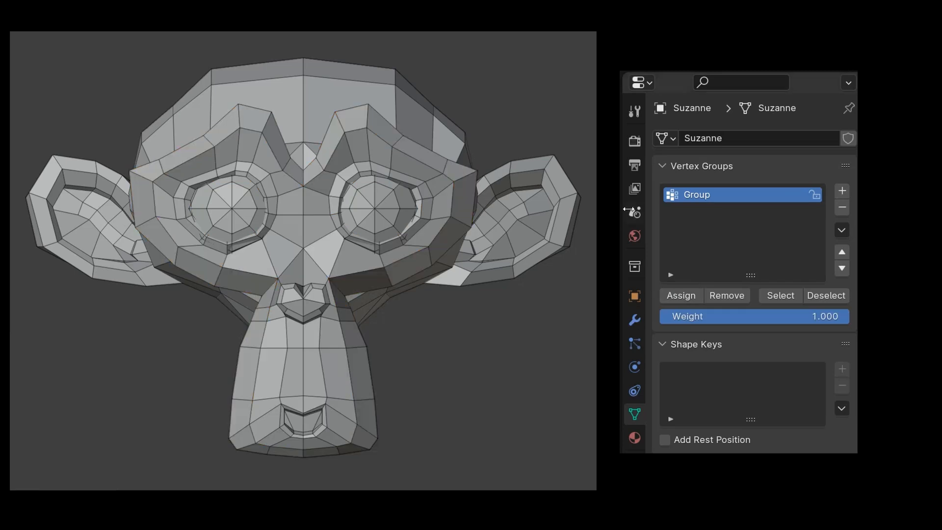
left_click(785, 297)
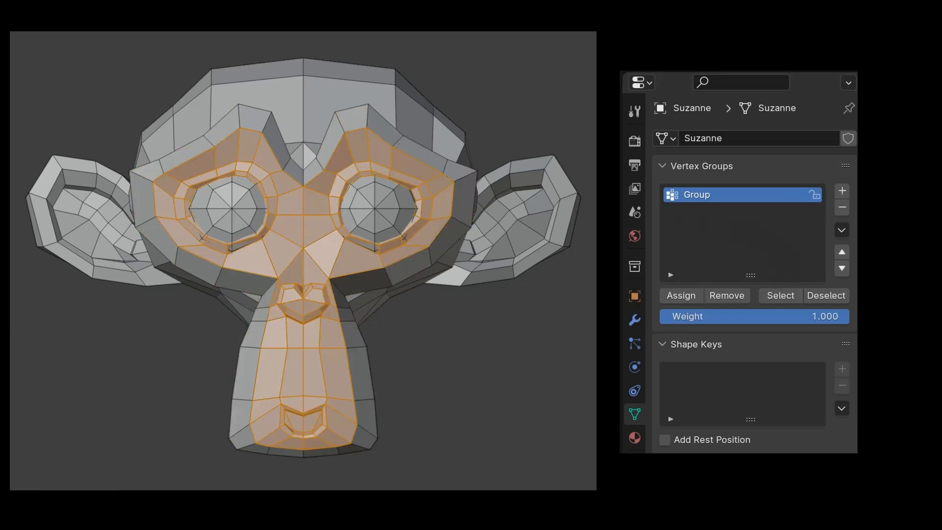
Clear the face selection and open the UV mapping options for the edge loop around the monkey's mask
key("alt+a")
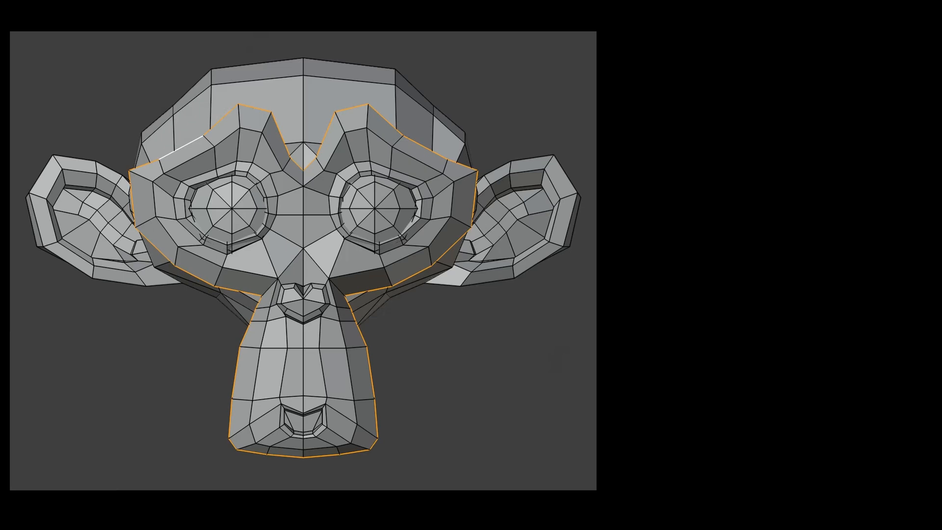
key("u")
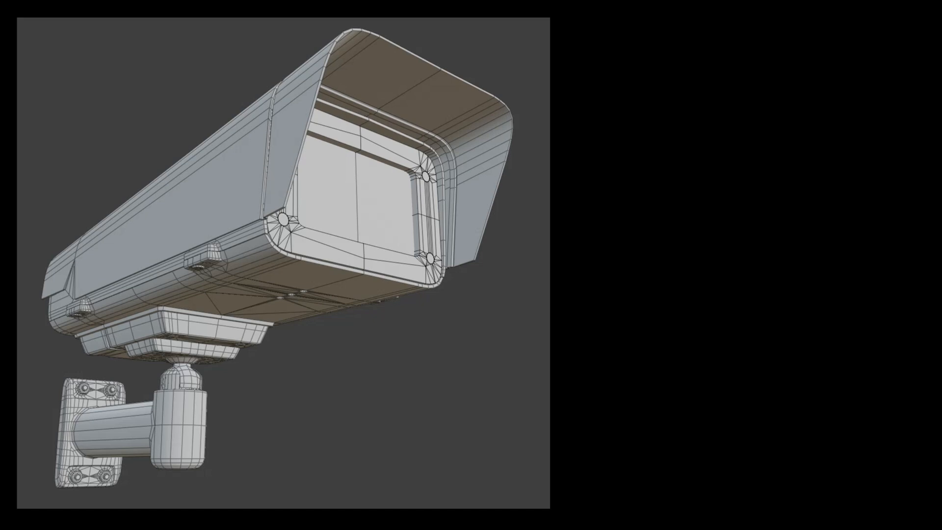
Select faces similar by Normal to the camera front's lower bevel face, raising the threshold to include the whole front frame
left_click(328, 243)
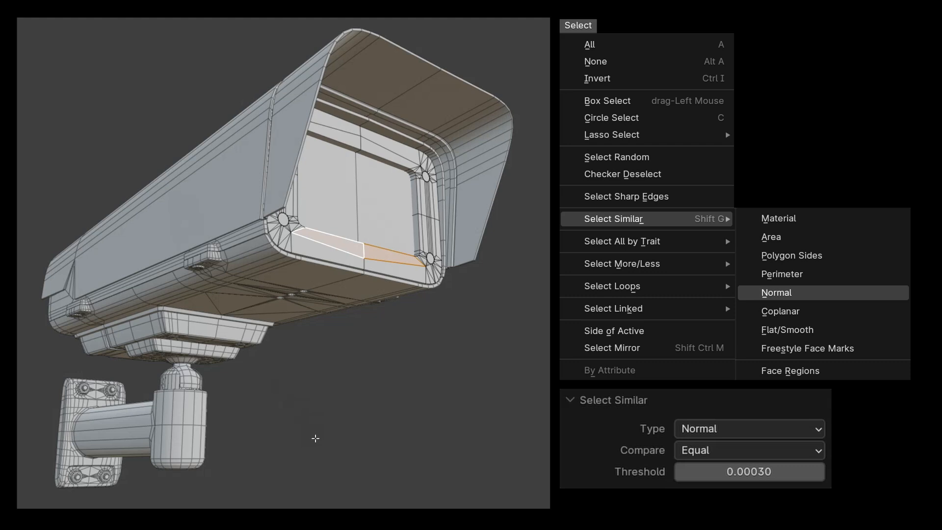
left_click_drag(749, 472, 847, 471)
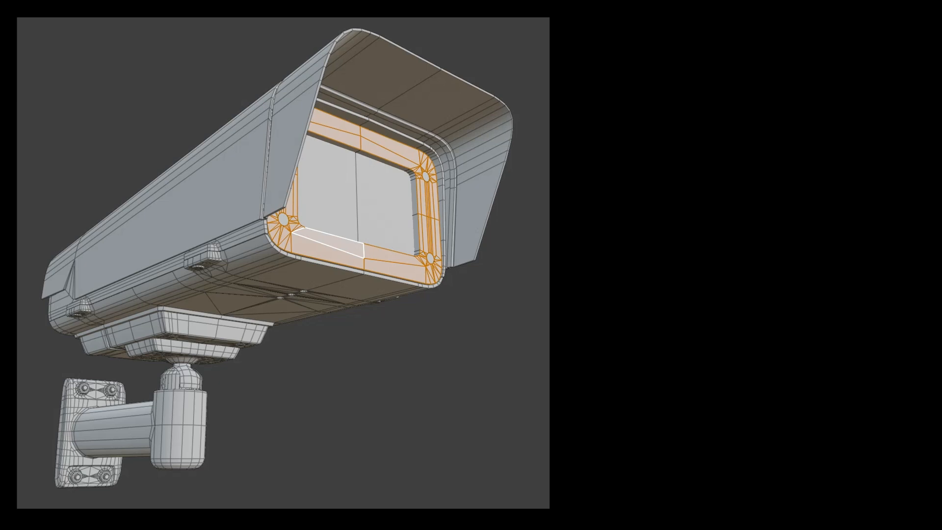
Clear the selection and select faces Coplanar with the upper mounting block's side face, raising the threshold
key("alt+a")
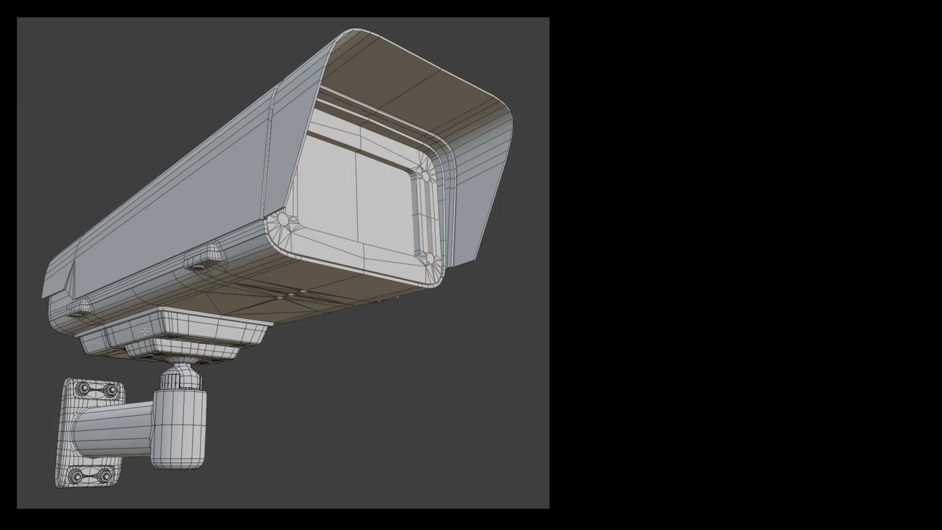
left_click(144, 332)
key("shift+g")
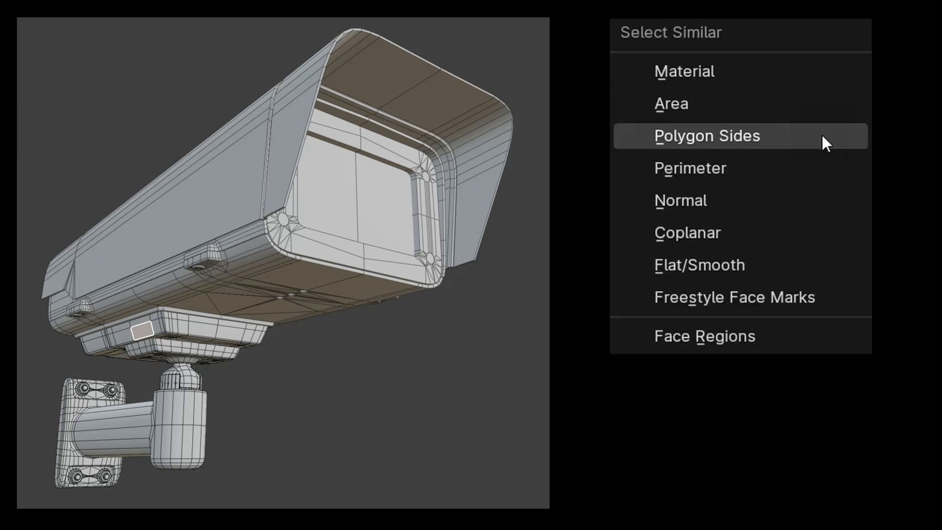
left_click(720, 228)
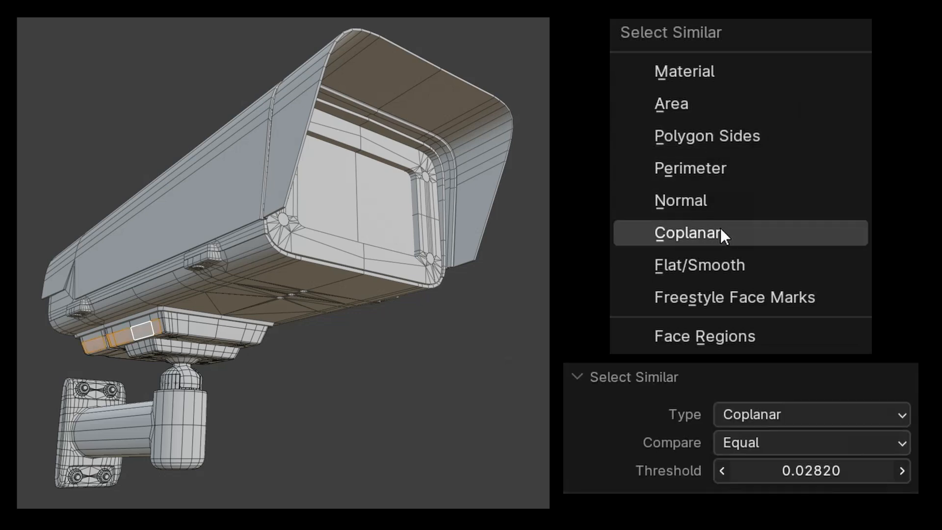
left_click_drag(812, 471, 851, 471)
Clear the selection and select faces similar by Area to a long face on the bracket arm, raising the threshold
key("alt+a")
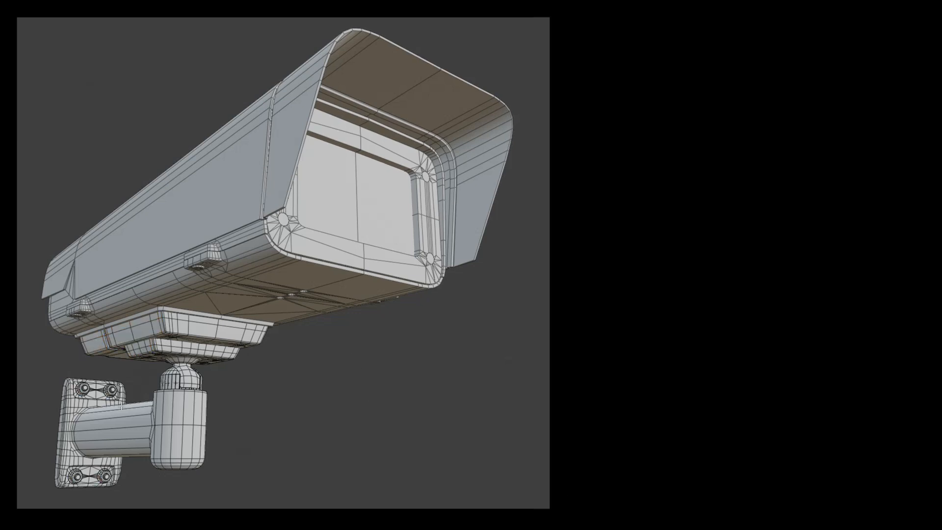
left_click(116, 423)
key("shift+g")
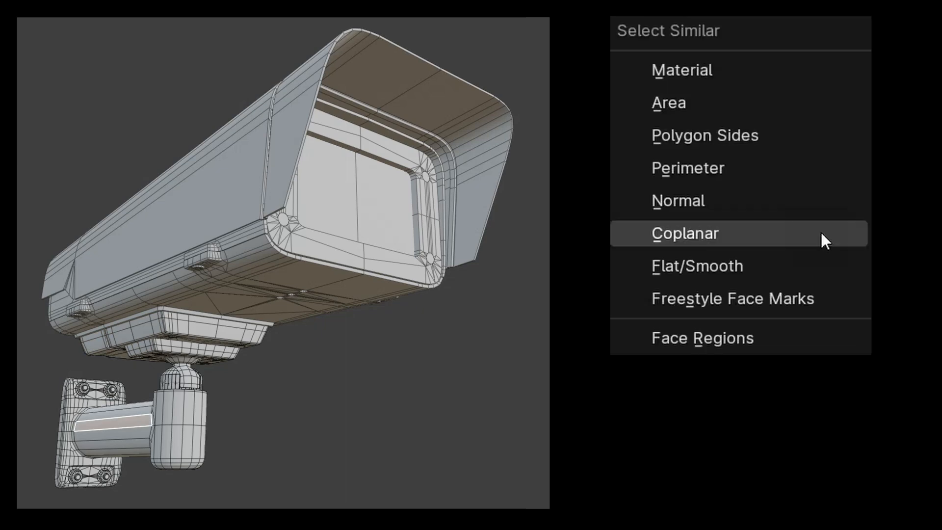
left_click(699, 102)
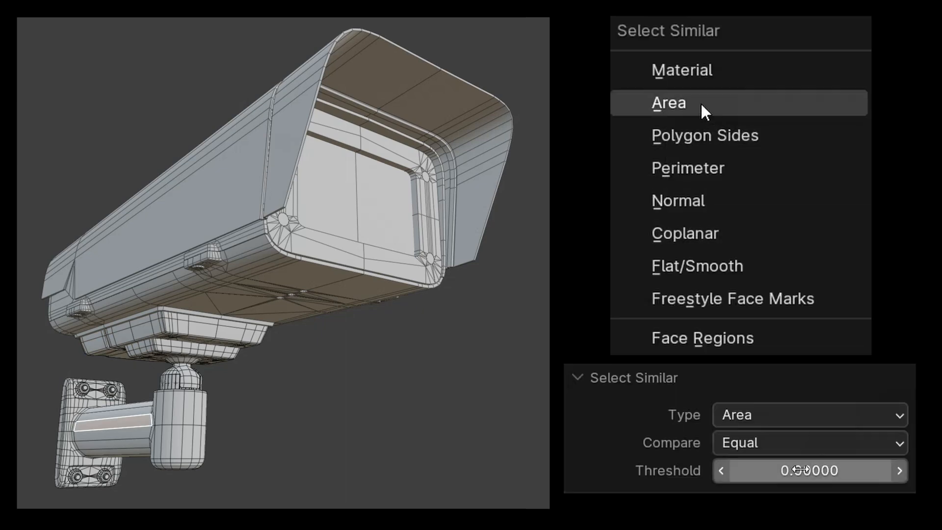
left_click(900, 471)
left_click(899, 470)
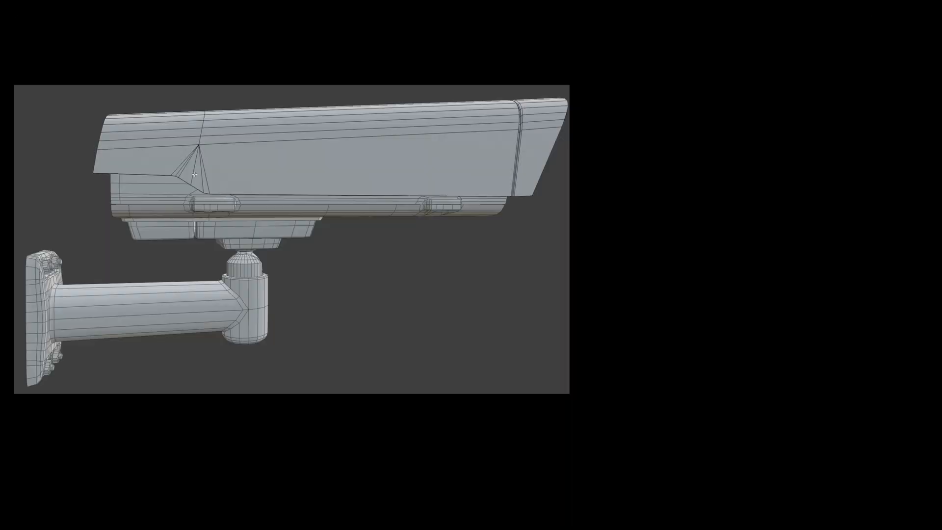
Select a triangular face near the rear of the hood's side and open the Select Similar options
left_click(188, 173)
key("shift+g")
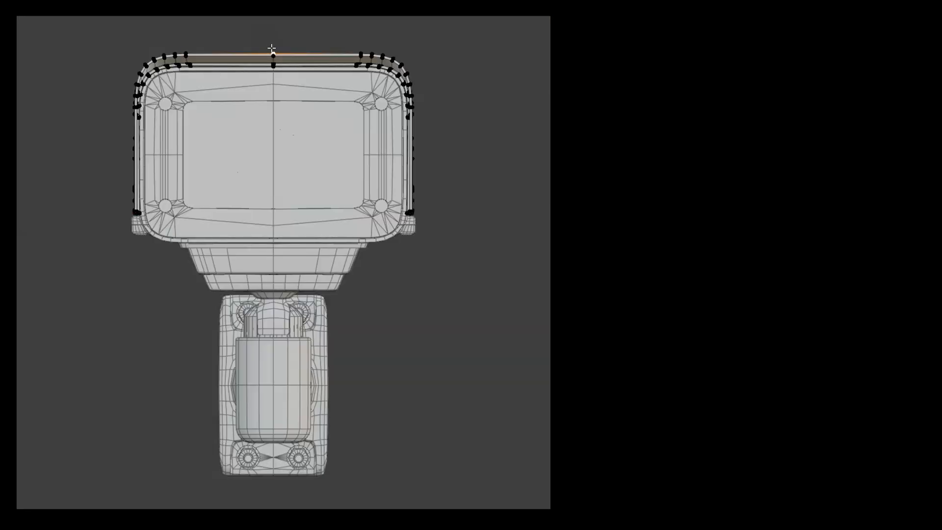
Use Side of Active on the hood's top centre vertex along the positive local X axis, adjusting the threshold
left_click(273, 53)
left_click(614, 332)
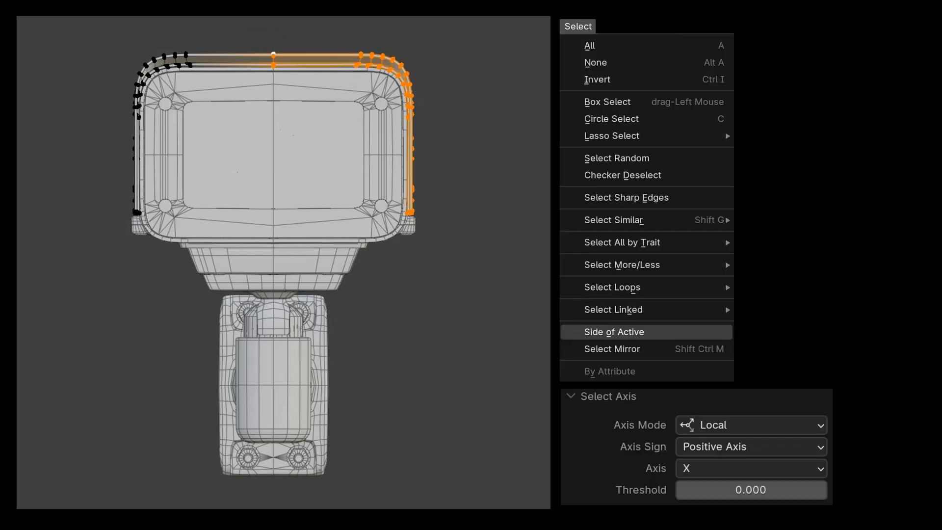
mouse_move(751, 490)
left_mouse_down()
mouse_move(766, 489)
mouse_move(734, 489)
left_mouse_up()
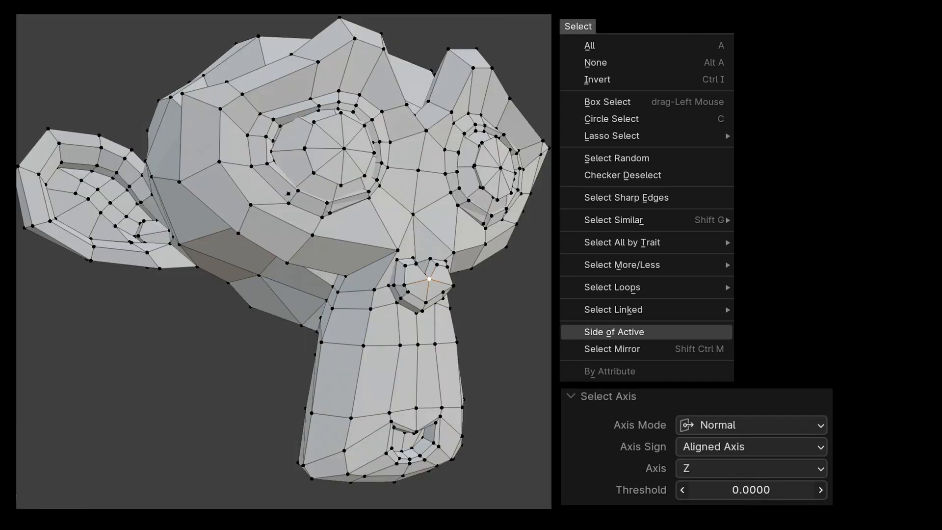
Raise the Side of Active threshold for the monkey's nose vertex, using Normal mode, Aligned Axis and Z
left_click_drag(736, 497, 752, 490)
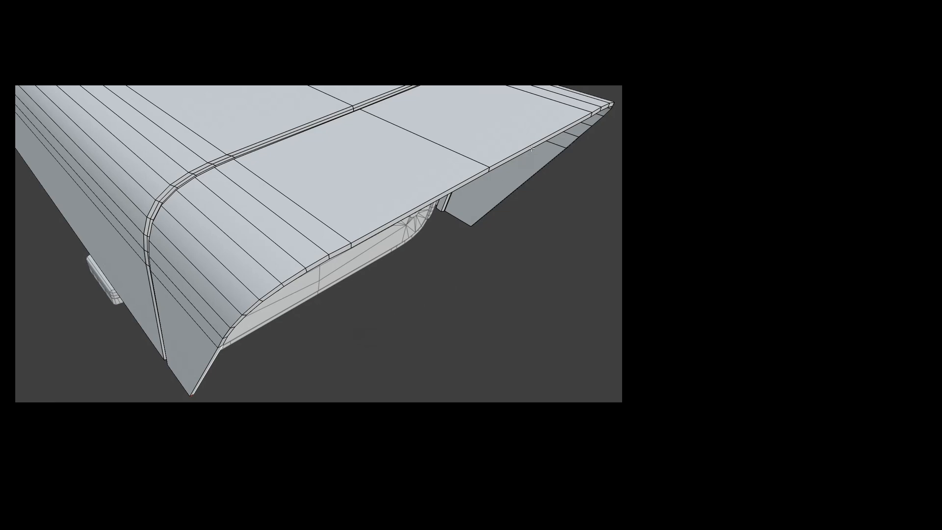
Pick the shortest path along the thin front rim of the camera hood and set its edge tag to Tag Seam
left_click(532, 143)
key("ctrl+z")
left_click(570, 121)
left_click(236, 323, "ctrl")
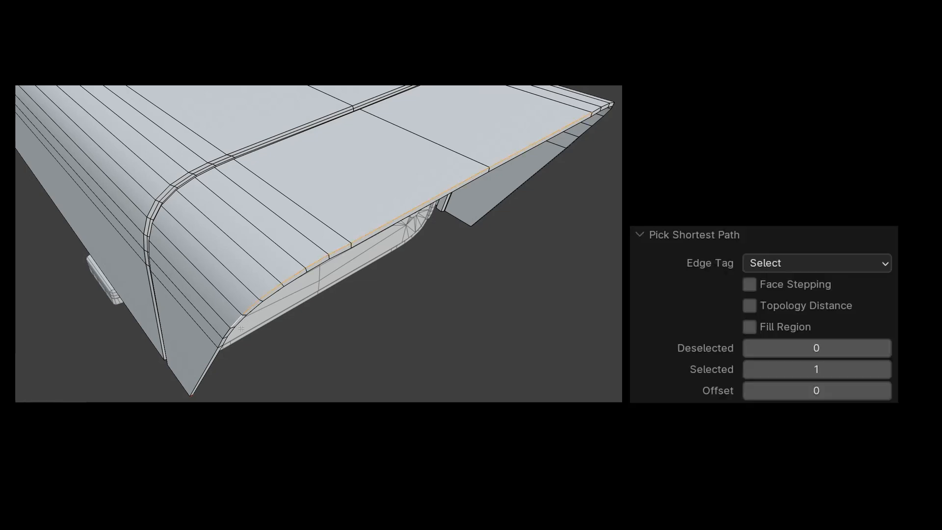
left_click(815, 263)
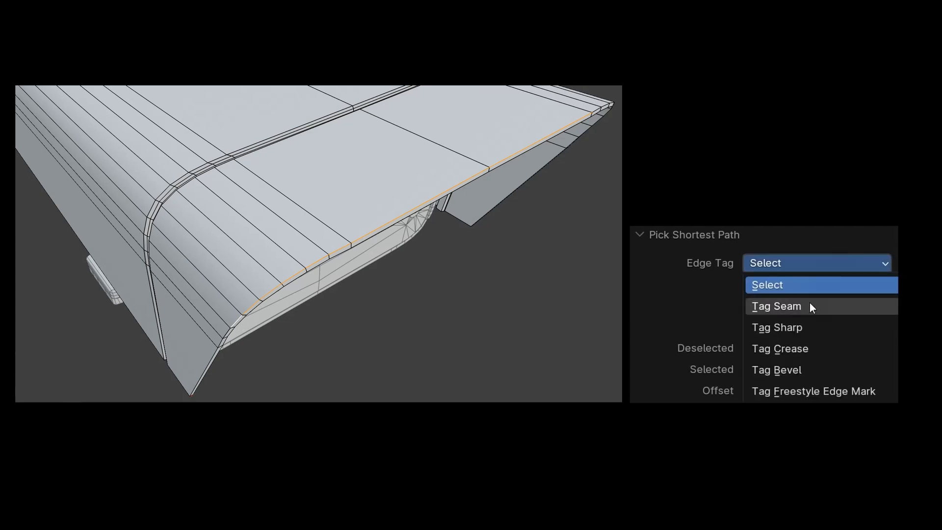
left_click(808, 308)
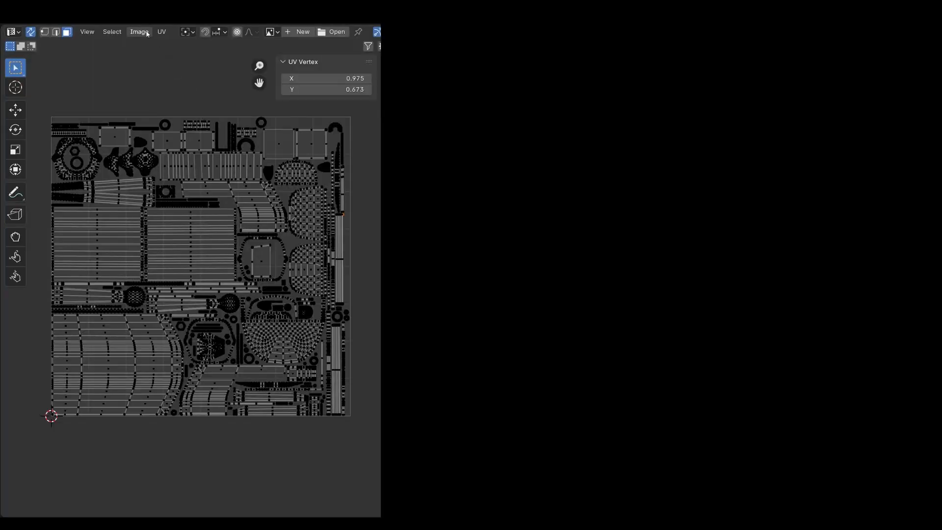
Set up a new 1024 × 1024 px image with Color Grid as its generated type
left_click(145, 32)
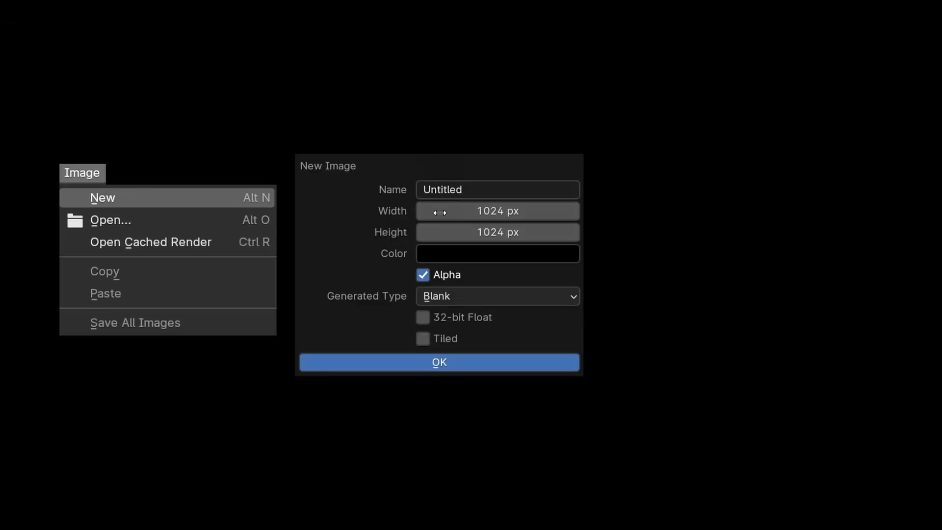
left_click(452, 295)
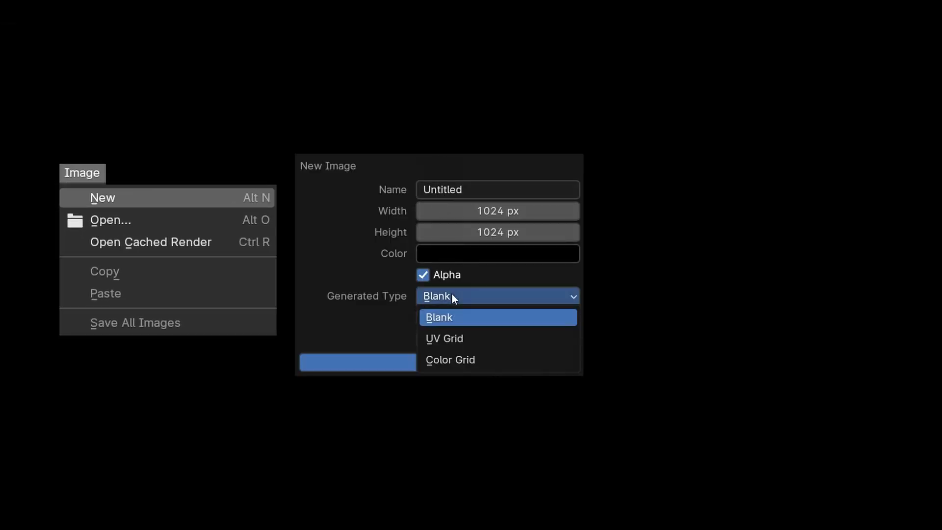
left_click(475, 360)
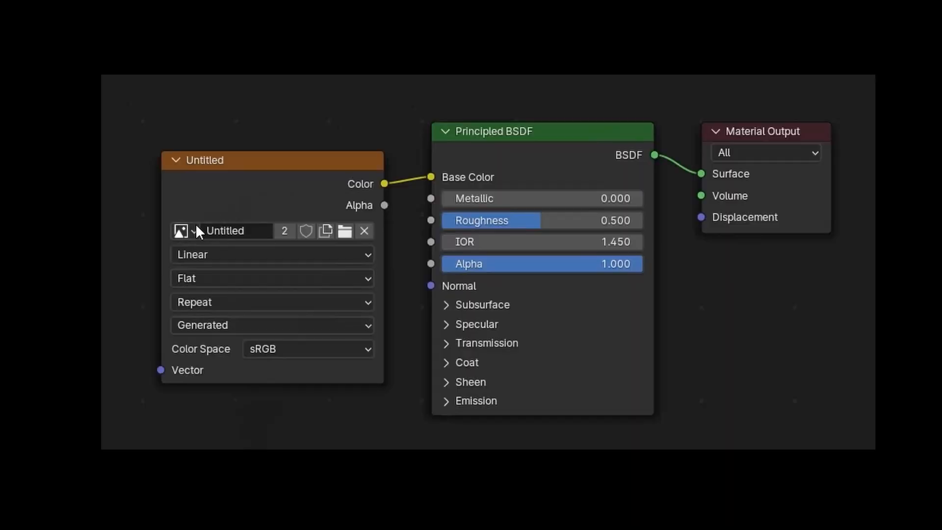
Open the image choices of the texture node connected to Base Color, and open the material's Base Color input options
left_click(192, 231)
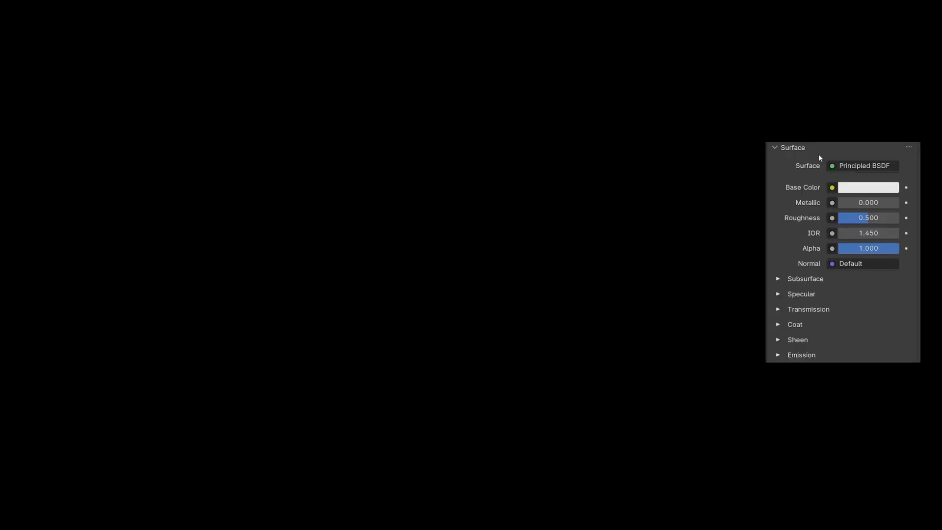
left_click(832, 187)
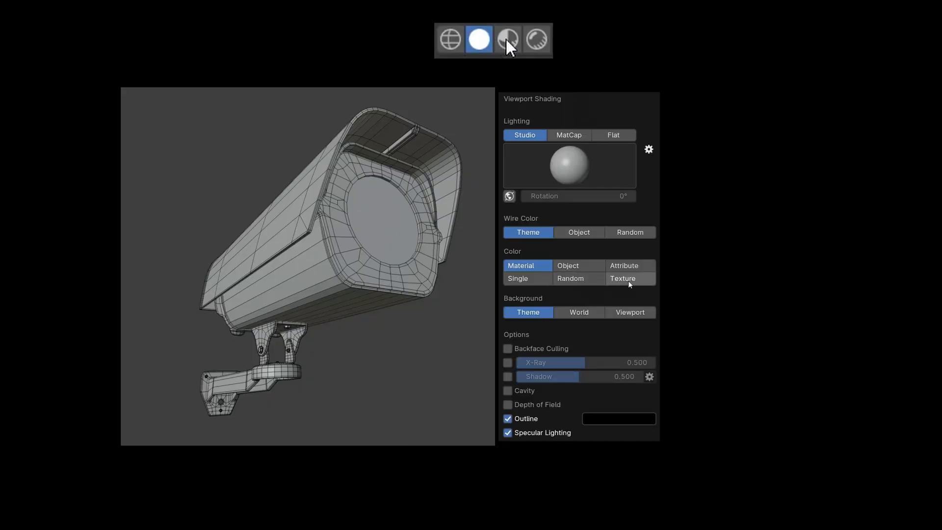
Set the solid view's color to Texture, and switch the viewport through Material Preview to Rendered shading
left_click(628, 281)
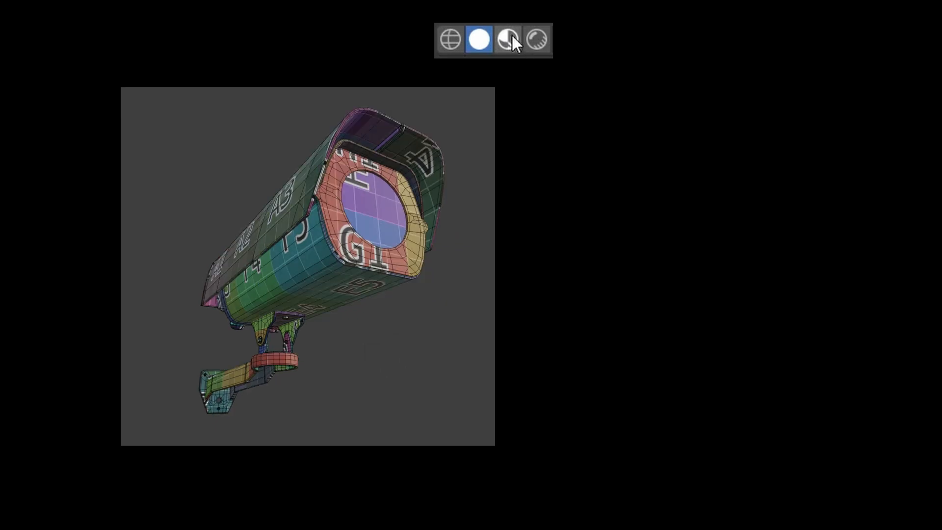
left_click(510, 37)
left_click(539, 37)
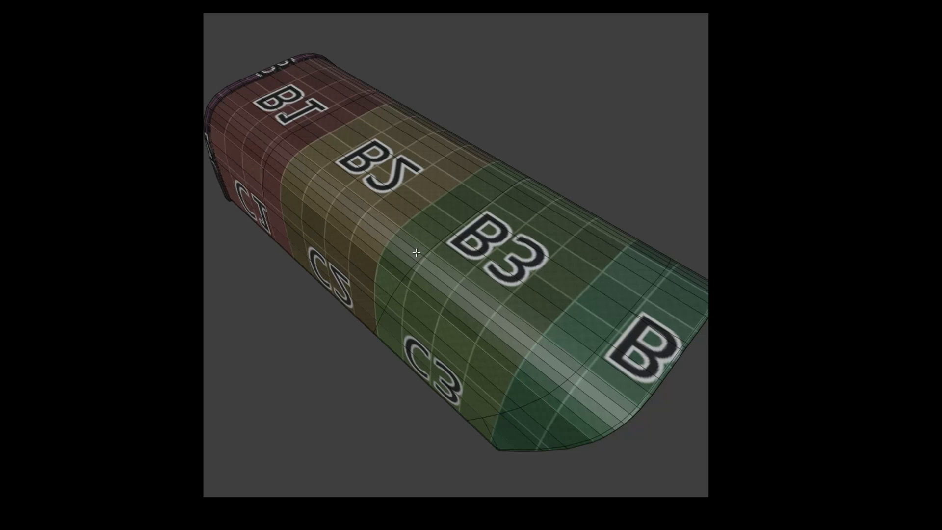
left_click(418, 251)
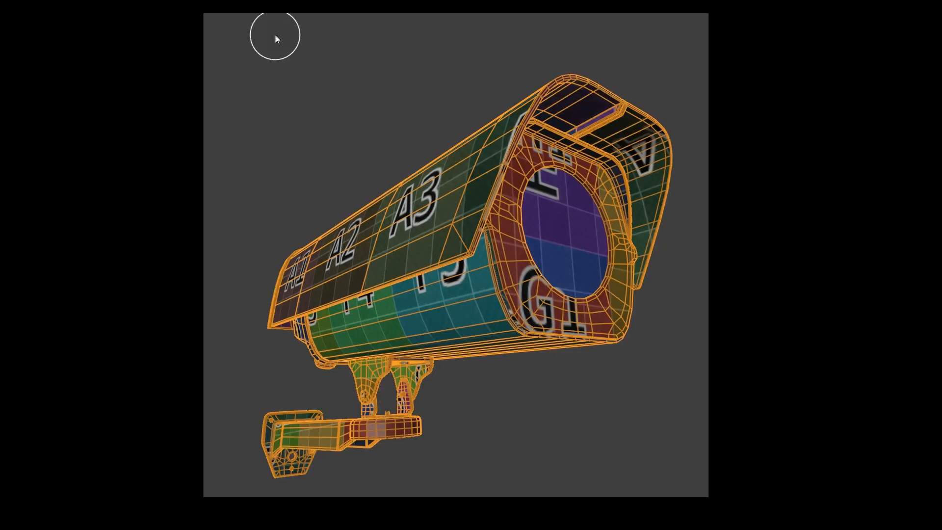
mouse_move(391, 207)
left_mouse_down()
mouse_move(383, 226)
mouse_move(474, 150)
left_mouse_up()
mouse_move(425, 299)
left_mouse_down()
mouse_move(535, 336)
mouse_move(378, 428)
left_mouse_up()
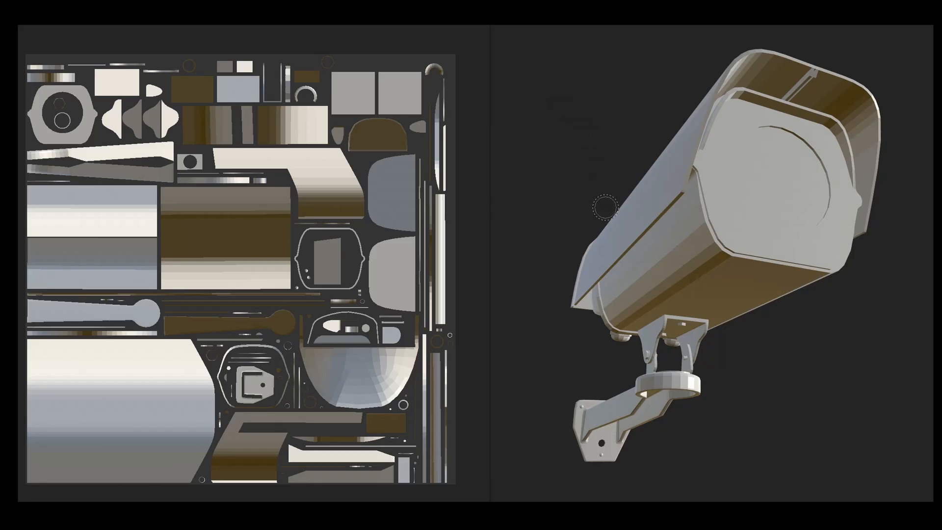
left_click_drag(611, 227, 662, 182)
left_click_drag(646, 272, 677, 235)
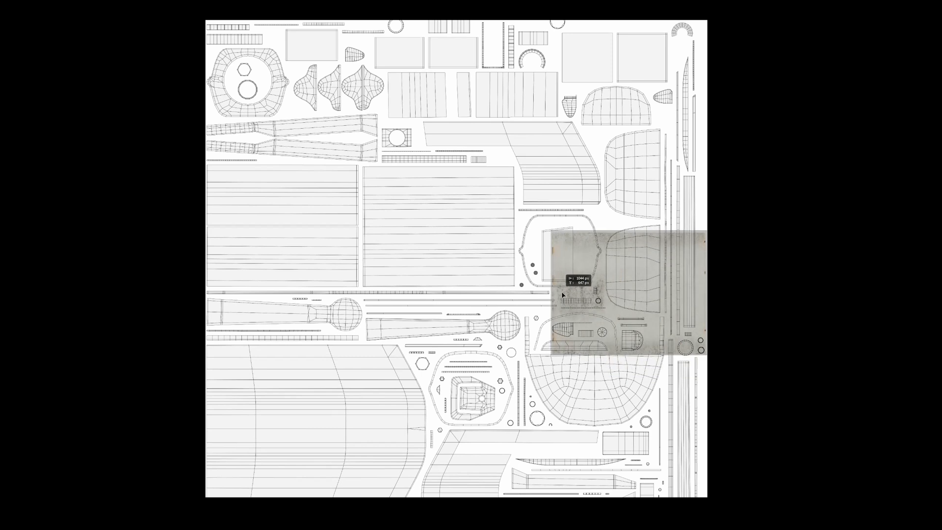
Move the grey surface texture across the camera's exported UV layout in the image editor
left_click_drag(580, 283, 383, 234)
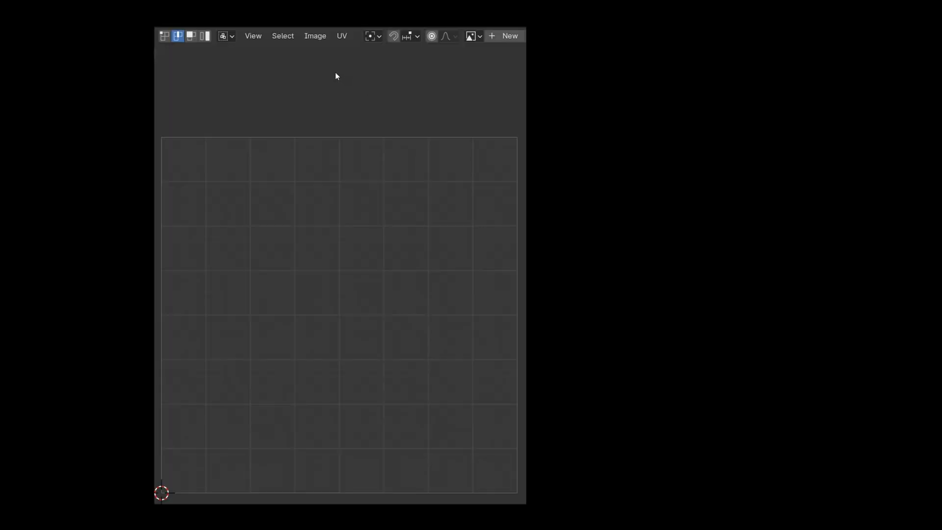
Create a 1024 × 1024 px image named MyTexture with Tiled enabled and Color Grid as its generated type
left_click(314, 37)
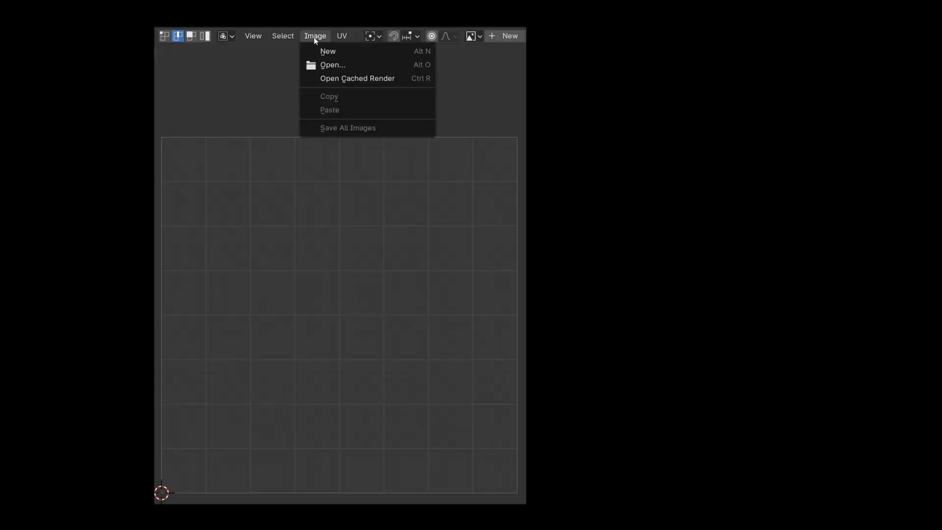
left_click(328, 53)
type("MyTexture")
left_click(630, 167)
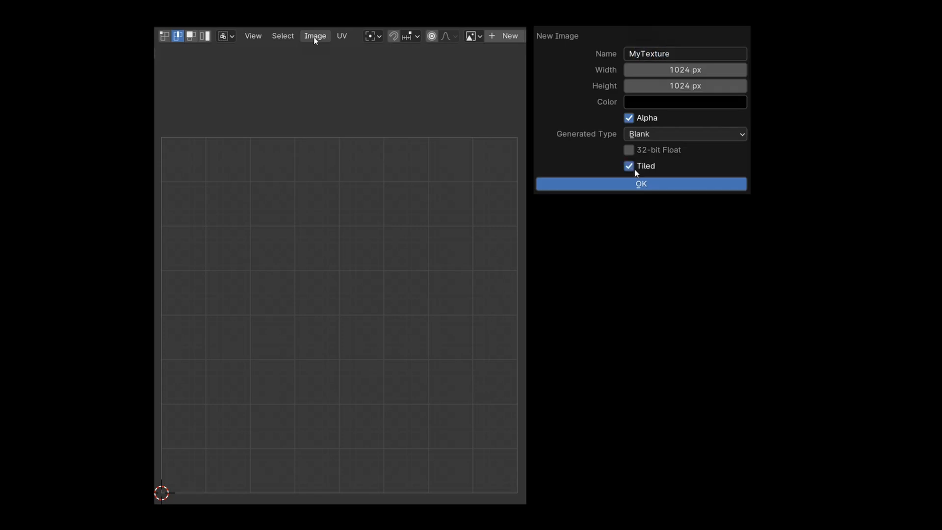
left_click(634, 171)
left_click(686, 137)
left_click(672, 183)
left_click(670, 185)
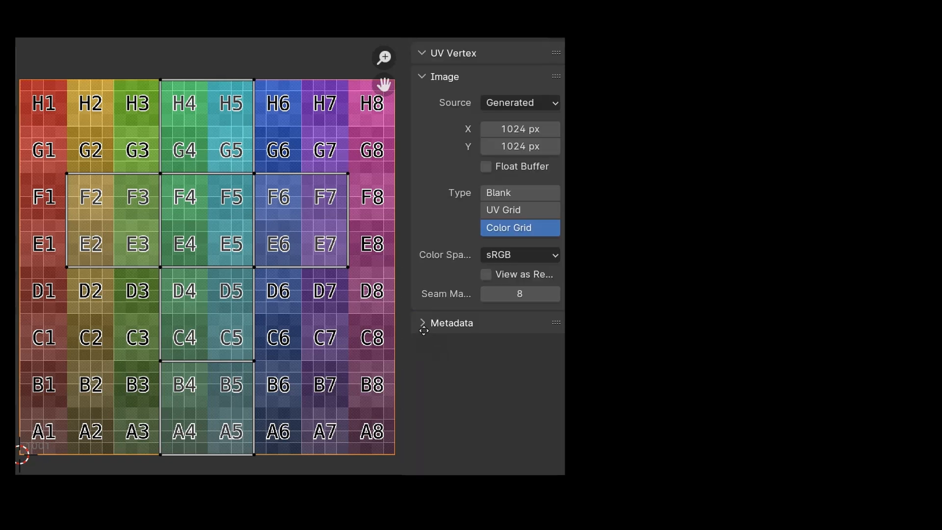
Change the image source to UDIM Tiles and add tile 1002 at 2048 × 2048 px with the Color Grid type
left_click(513, 104)
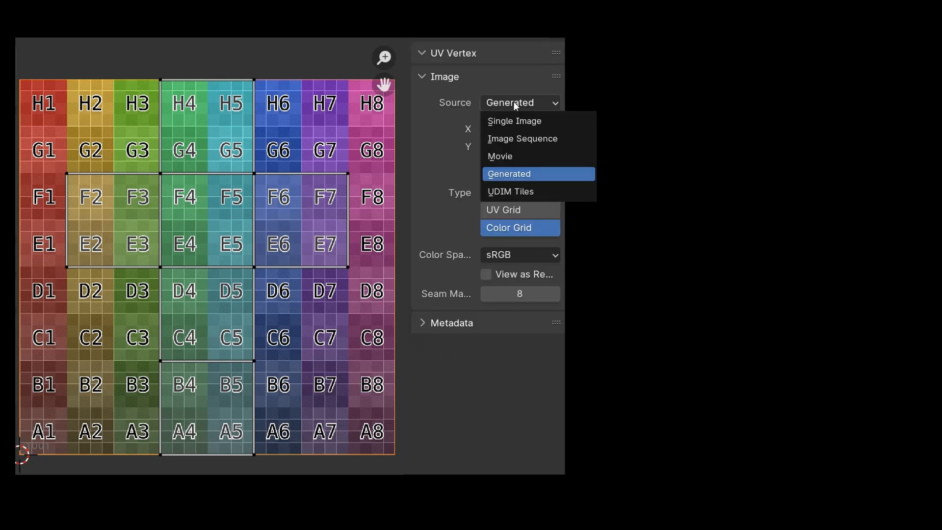
left_click(511, 192)
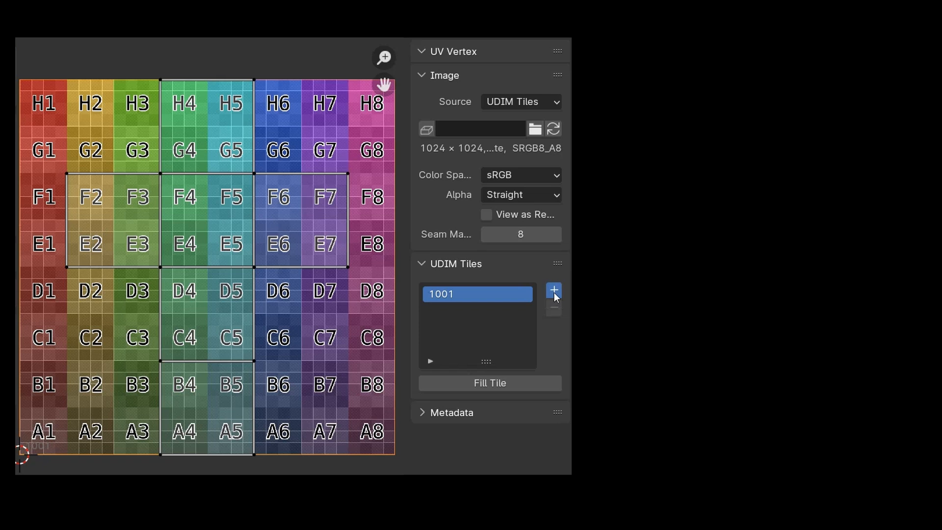
left_click(555, 293)
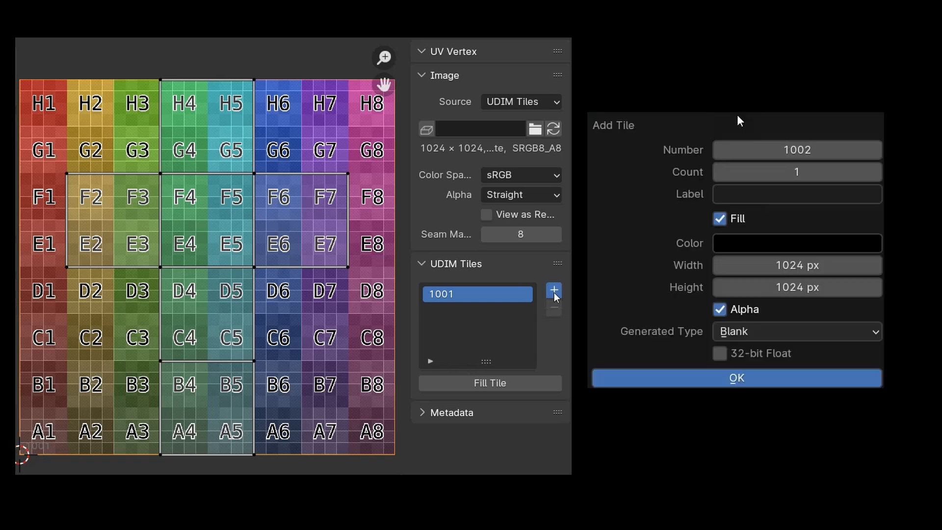
left_click(770, 267)
type("2048")
key("Tab")
type("2048")
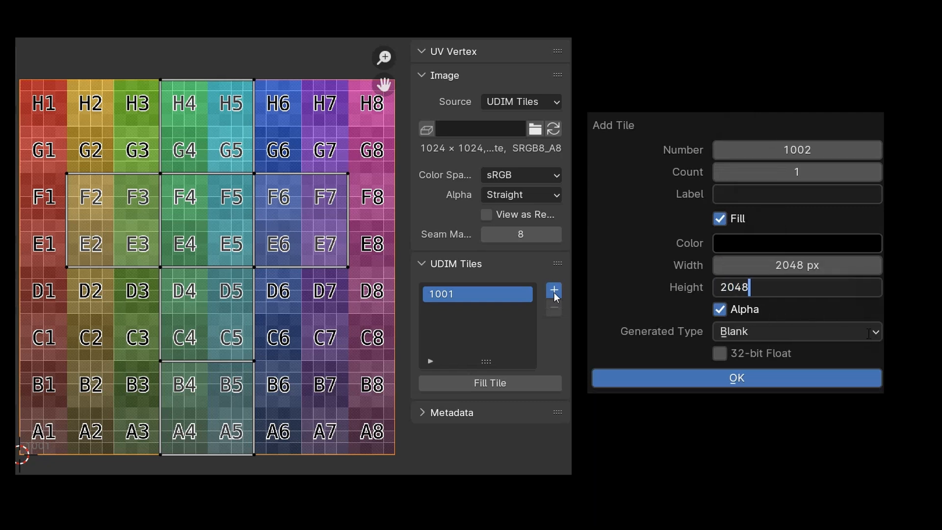
left_click(867, 335)
left_click(810, 400)
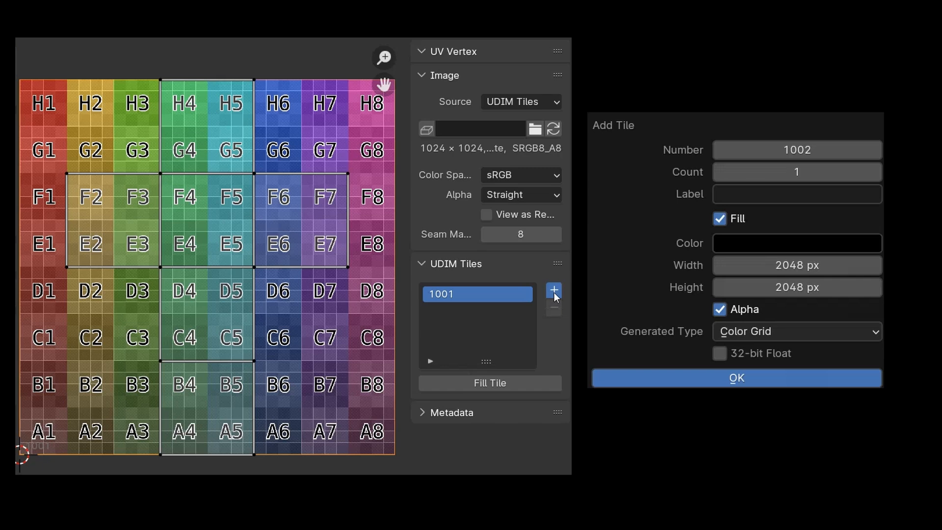
key("Return")
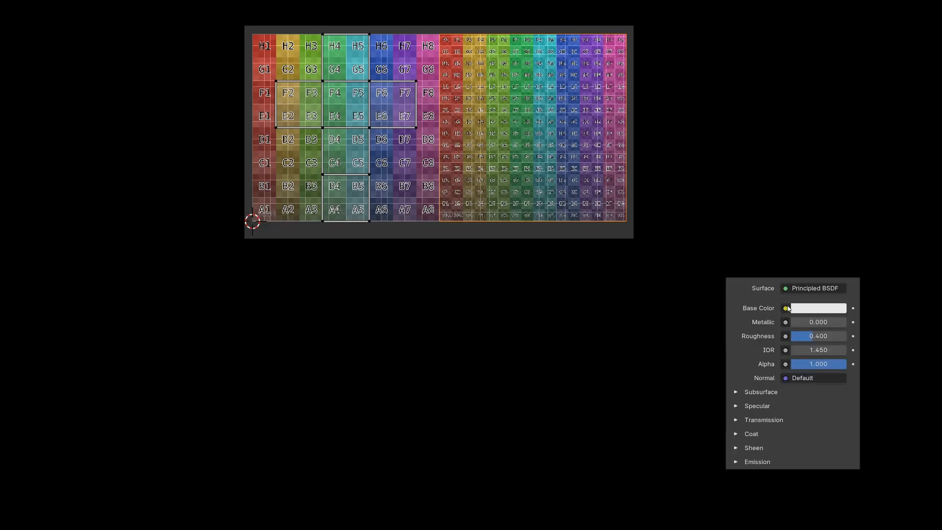
Link an image texture to the material's Base Color input
left_click(786, 308)
left_click(212, 322)
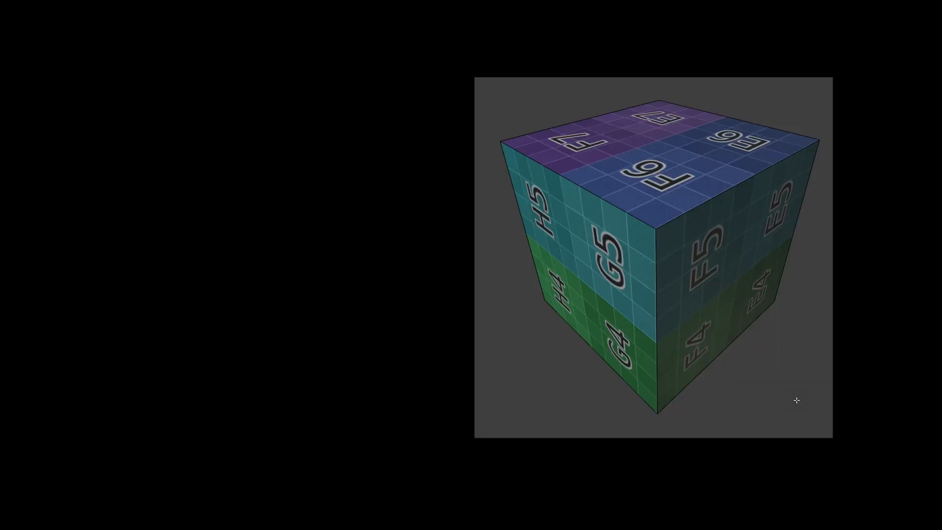
Select the cube's top face and move and scale its UVs so they fill UDIM tile 1002
key("3")
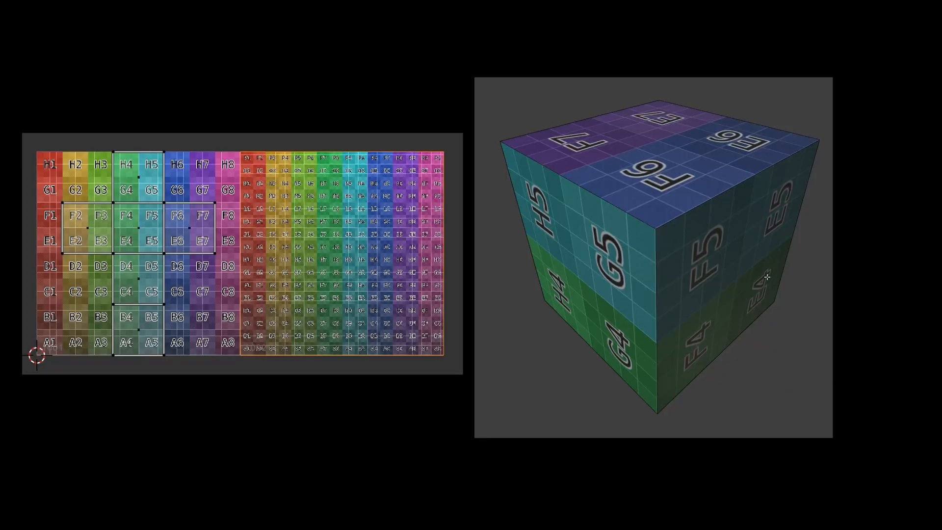
left_click(664, 146)
key("s")
key("Return")
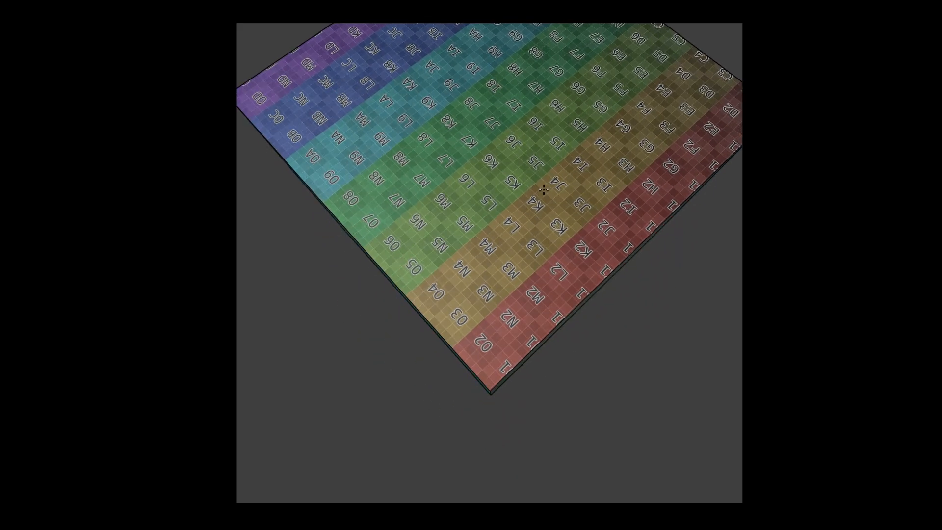
Paint white strokes on the cube's top and two side faces, and start saving MyTexture with Save As
left_click_drag(515, 63, 551, 119)
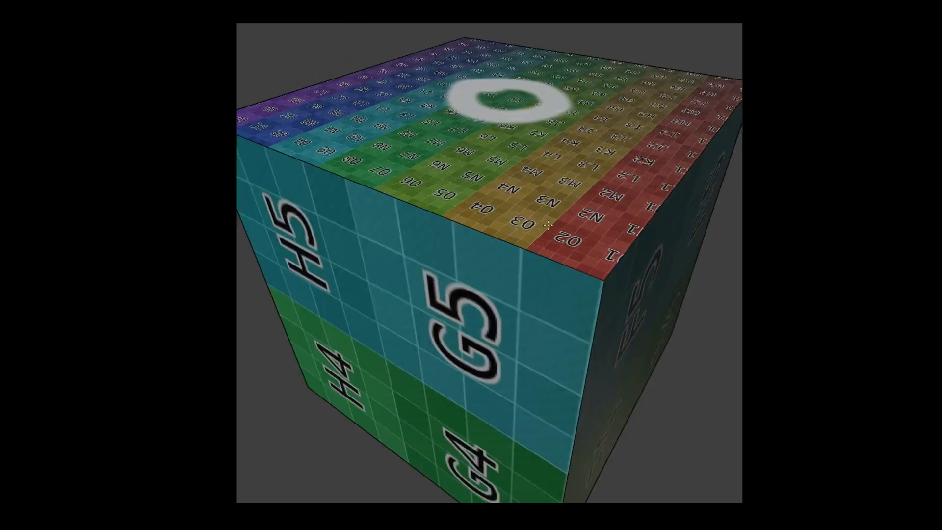
middle_click_drag(548, 225, 545, 184)
mouse_move(437, 280)
left_mouse_down()
mouse_move(394, 389)
mouse_move(436, 282)
left_mouse_up()
mouse_move(510, 295)
middle_mouse_down()
mouse_move(507, 314)
mouse_move(451, 329)
middle_mouse_up()
left_click_drag(631, 280, 641, 403)
mouse_move(589, 343)
middle_mouse_down()
mouse_move(586, 356)
mouse_move(514, 304)
middle_mouse_up()
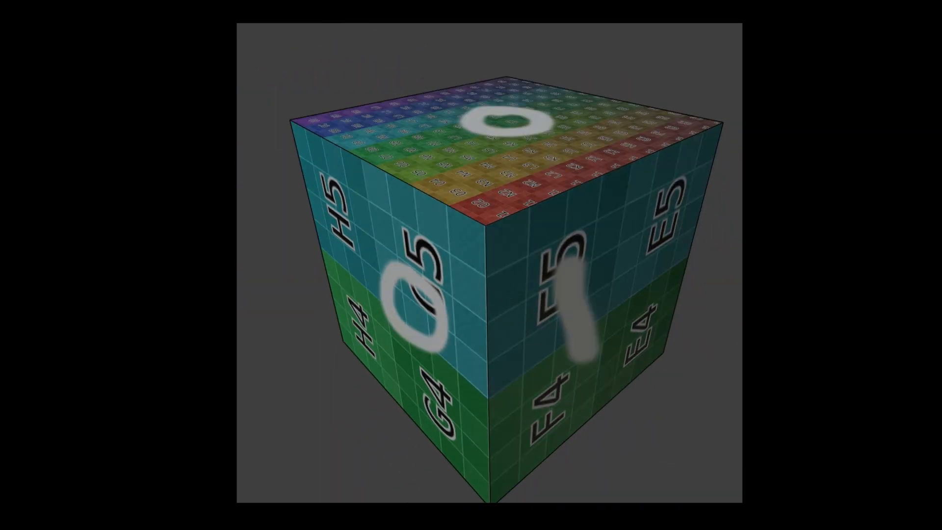
left_click(325, 66)
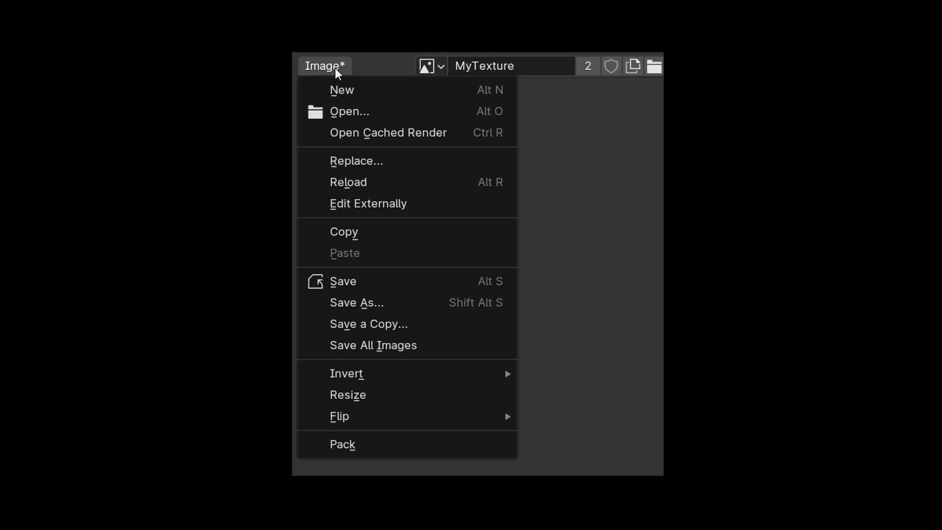
left_click(379, 306)
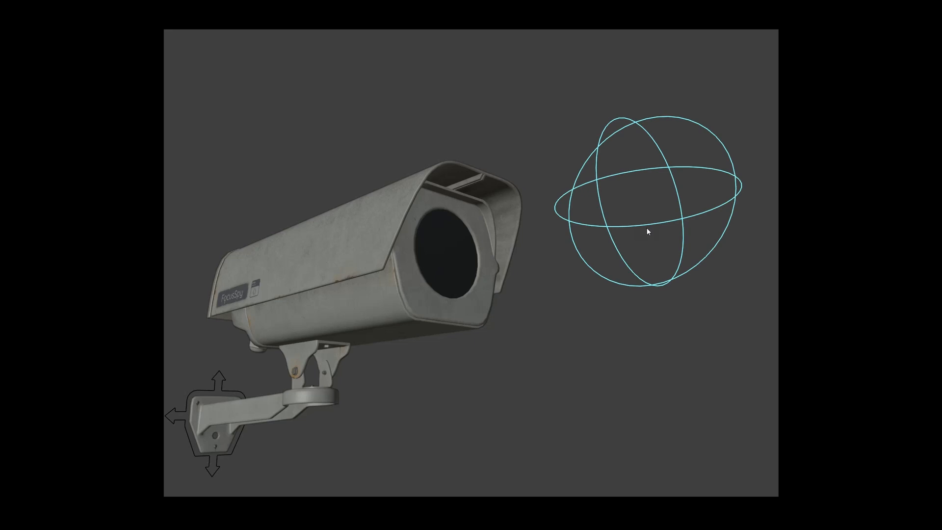
Shift the security camera's spherical rig control slightly and select the hood's linked geometry in edit mode
left_click_drag(653, 254, 670, 241)
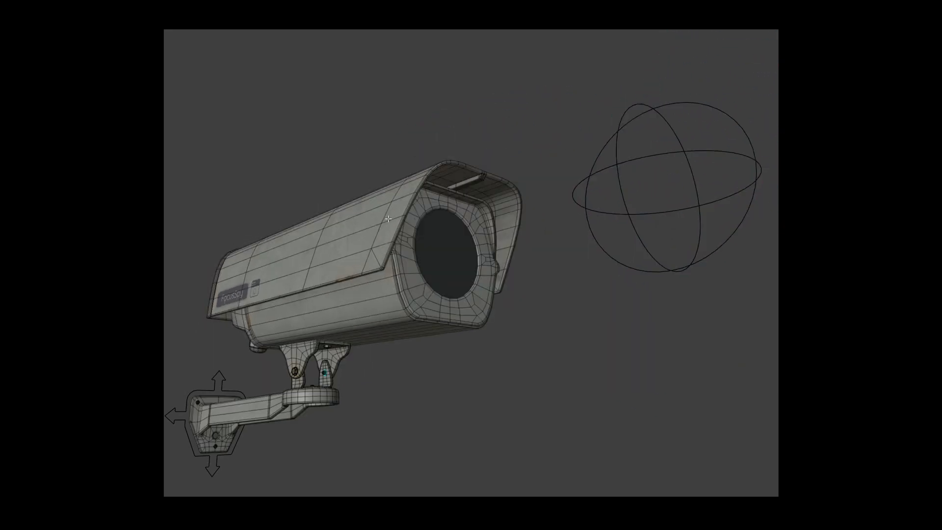
key("l")
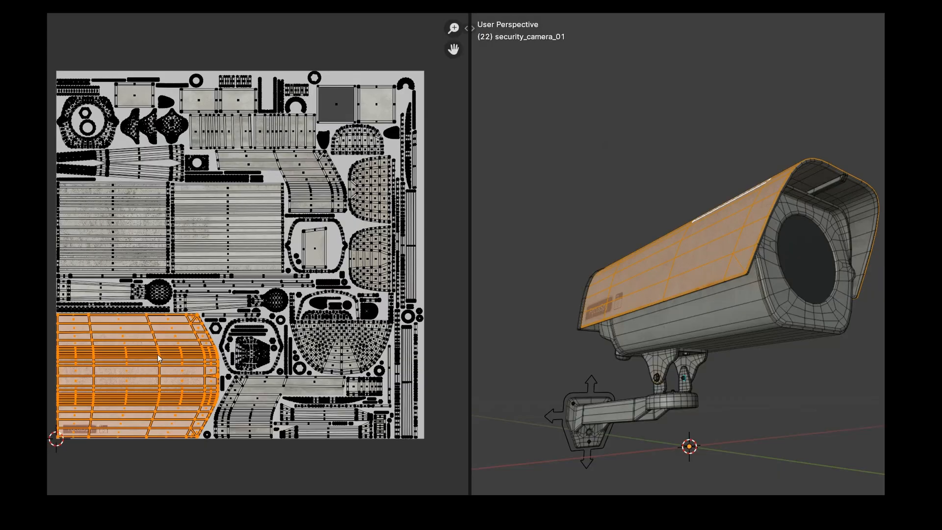
left_click(159, 359)
Change the security camera image's source to UDIM Tiles and add tile 1002
key("n")
left_click(435, 103)
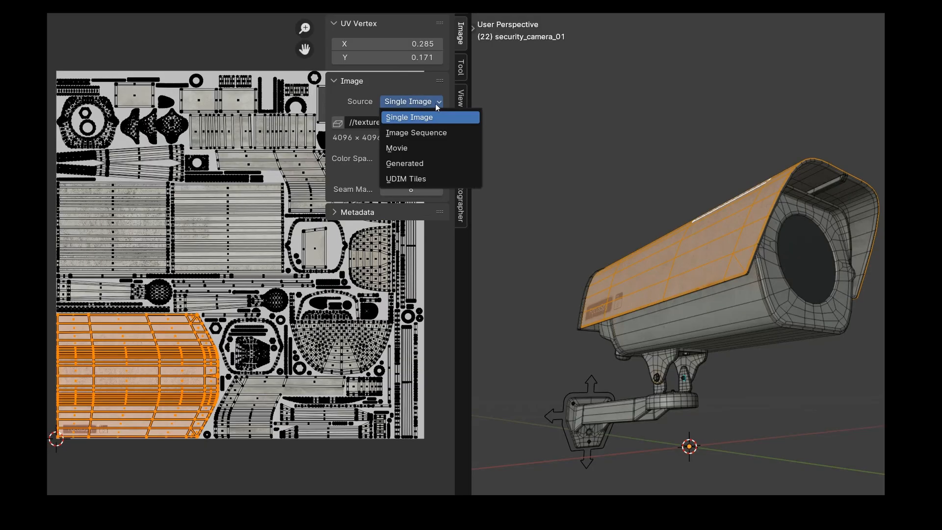
left_click(403, 178)
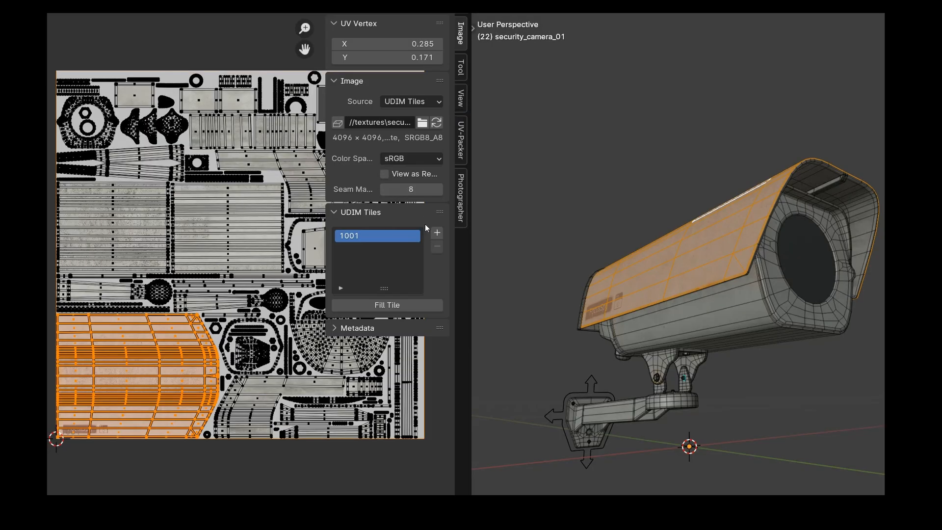
left_click(437, 233)
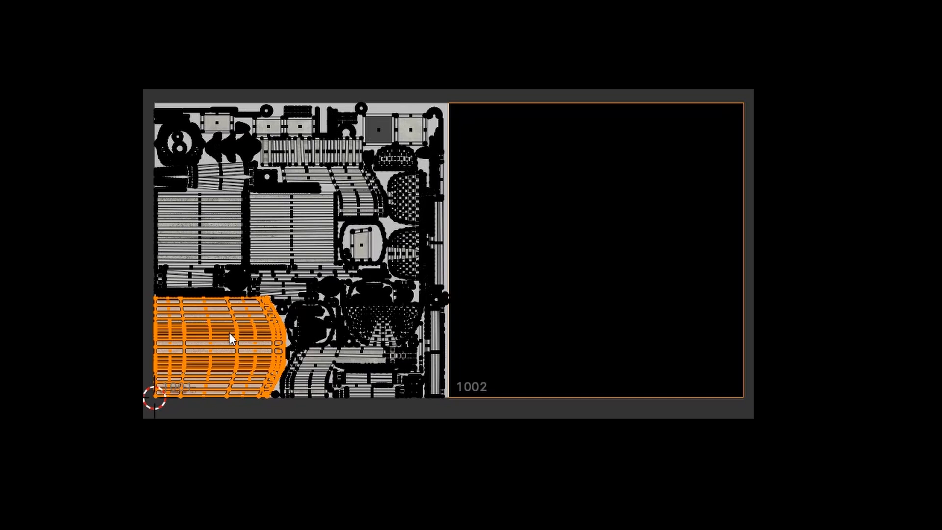
Move the hood's UV island into tile 1002, scale it up, and paint a wavy white stroke along the hood
key("g")
left_click(590, 238)
key("s")
left_click(576, 265)
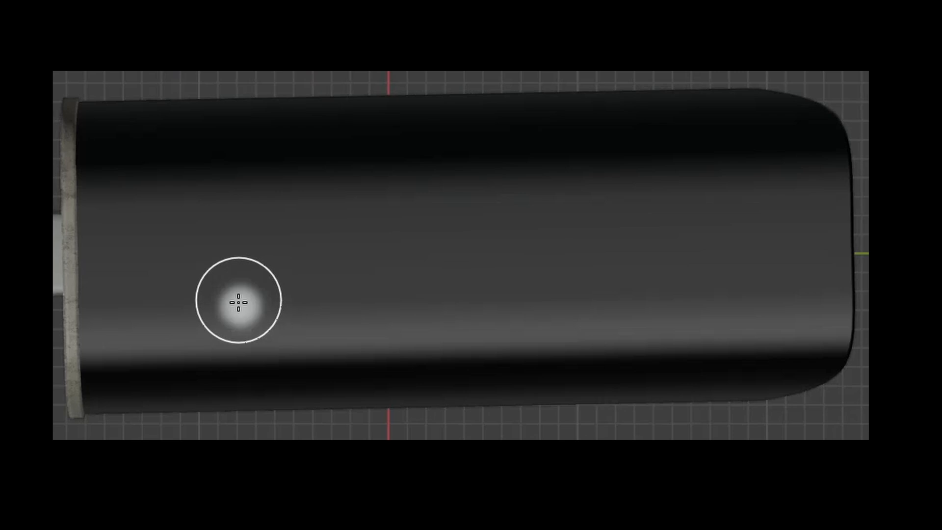
mouse_move(238, 307)
left_mouse_down()
mouse_move(480, 239)
mouse_move(652, 305)
left_mouse_up()
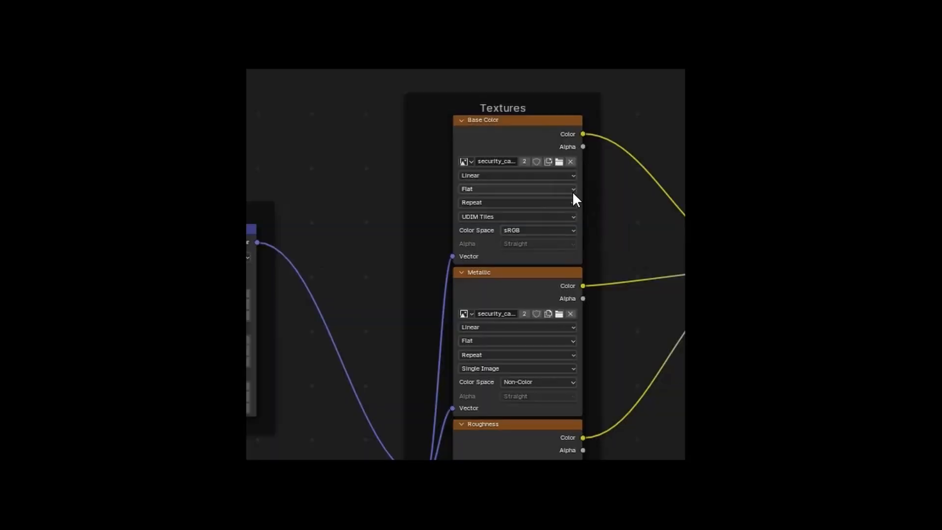
Examine the source settings of the security camera material's texture nodes, starting with Base Color
scroll(569, 190, "up", 2)
scroll(500, 193, "up", 2)
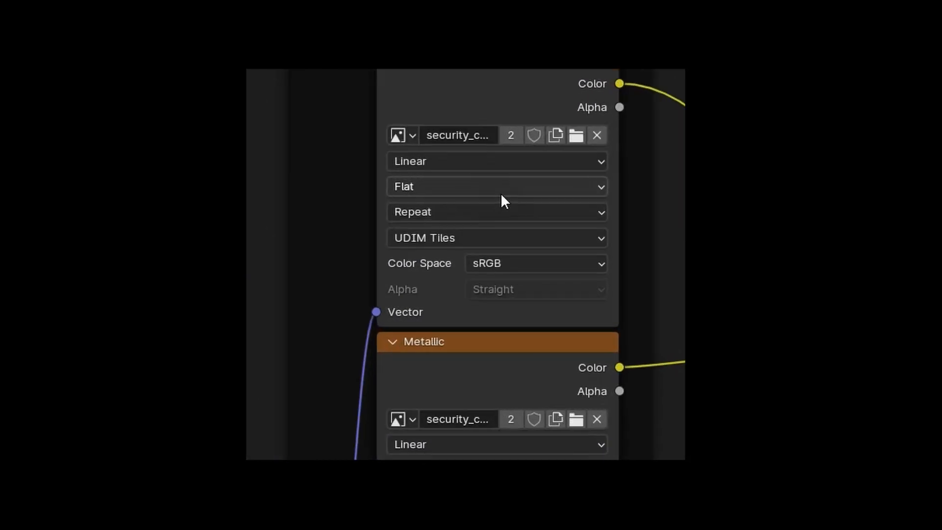
scroll(501, 192, "up", 2)
middle_click_drag(337, 297, 308, 384)
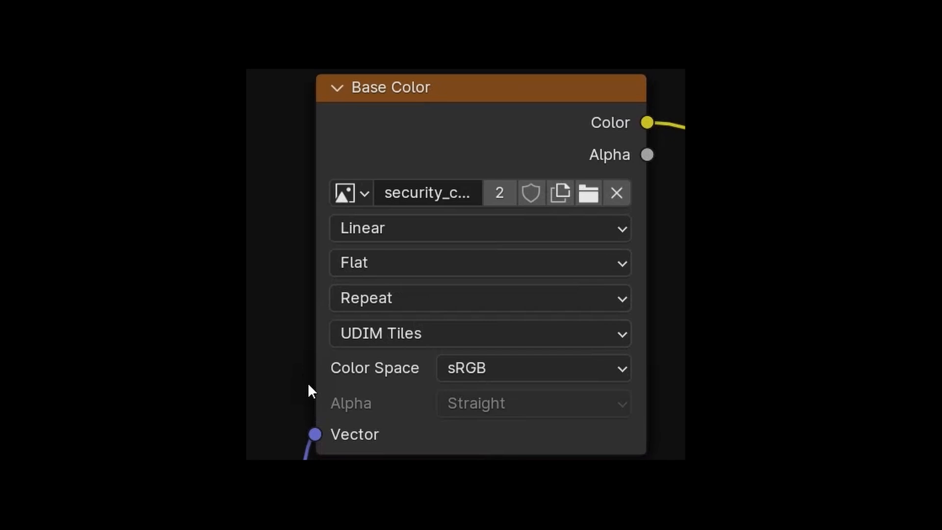
middle_click_drag(308, 390, 248, 129)
middle_click_drag(265, 428, 268, 39)
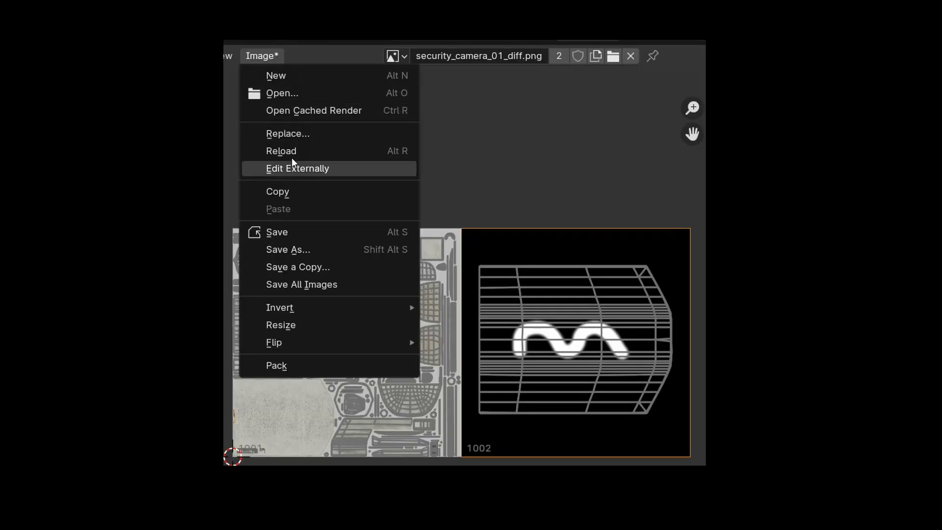
Save the diffuse image under the file name security_camera_01_diff_4k.<UDIM>.jpg
left_click(277, 232)
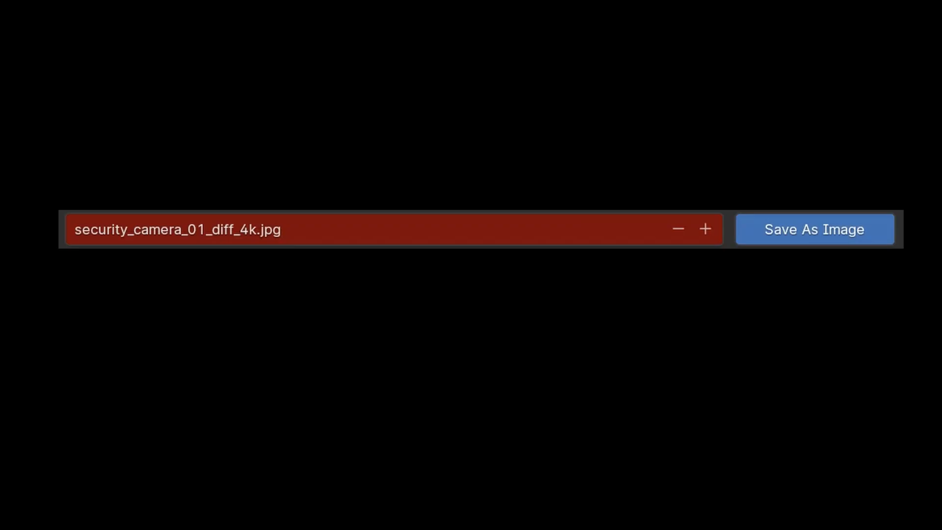
left_click(259, 230)
left_click(257, 230)
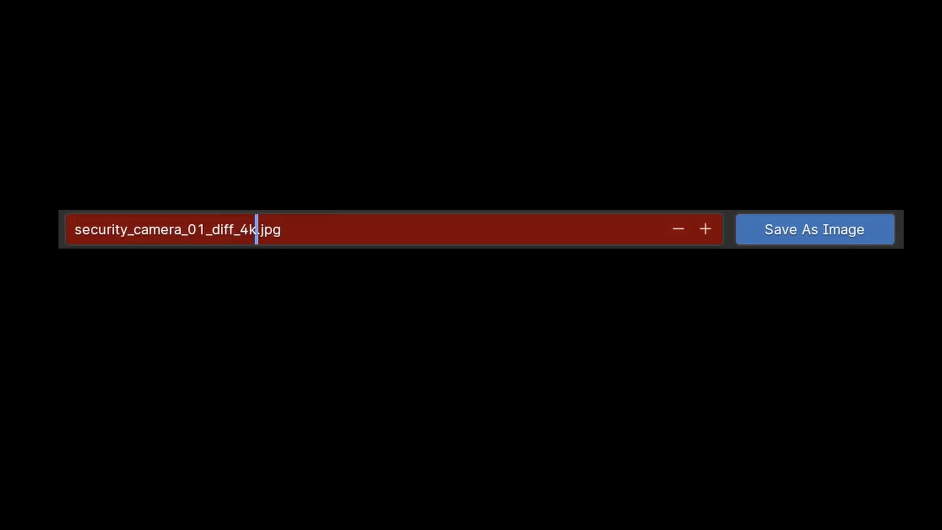
type(".<")
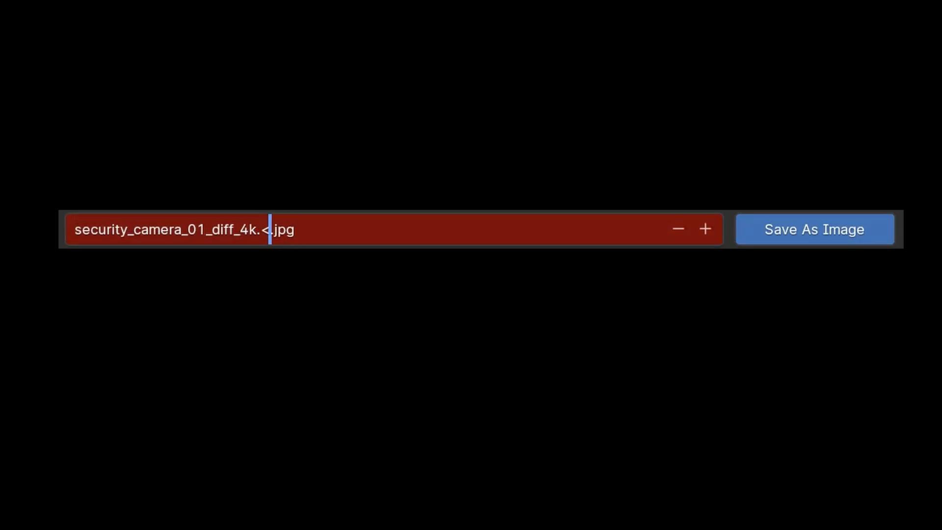
type("UDIM>")
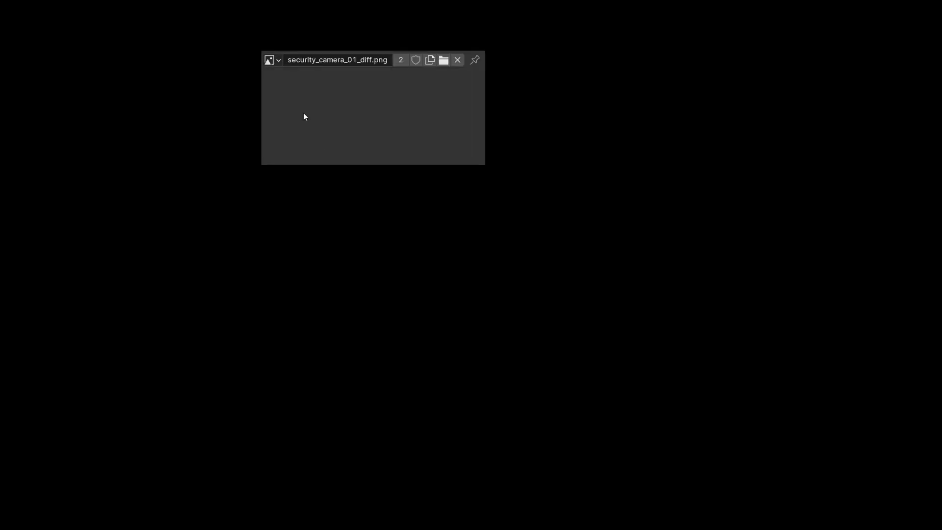
Switch the image editor to security_camera_01_metal.png
left_click(271, 60)
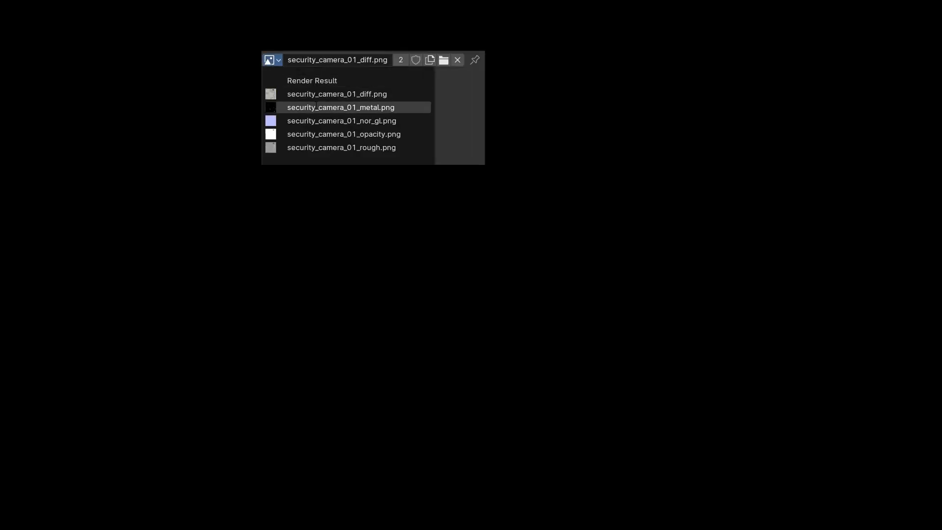
left_click(614, 84)
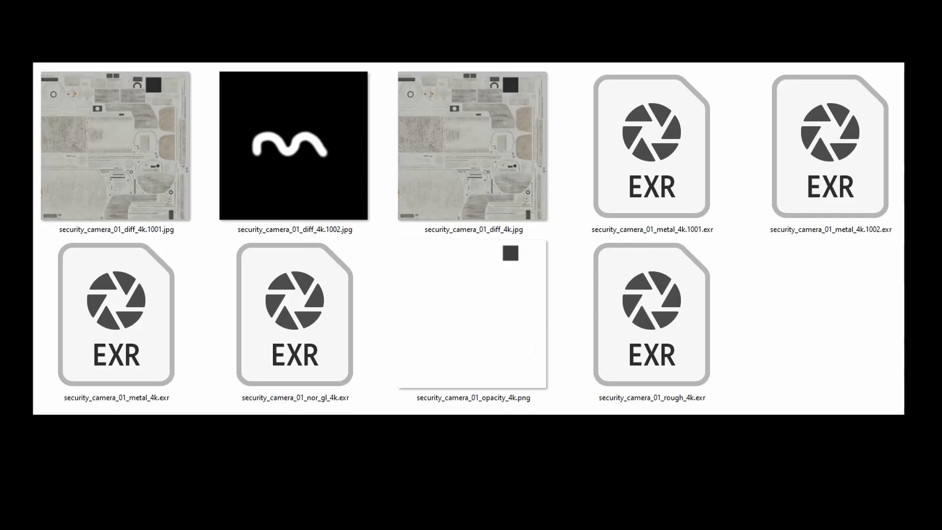
Rename the normal map file as security_camera_01_nor_gl_4k.1001.exr
left_click(295, 314)
key("F2")
key("Right")
type(".1001")
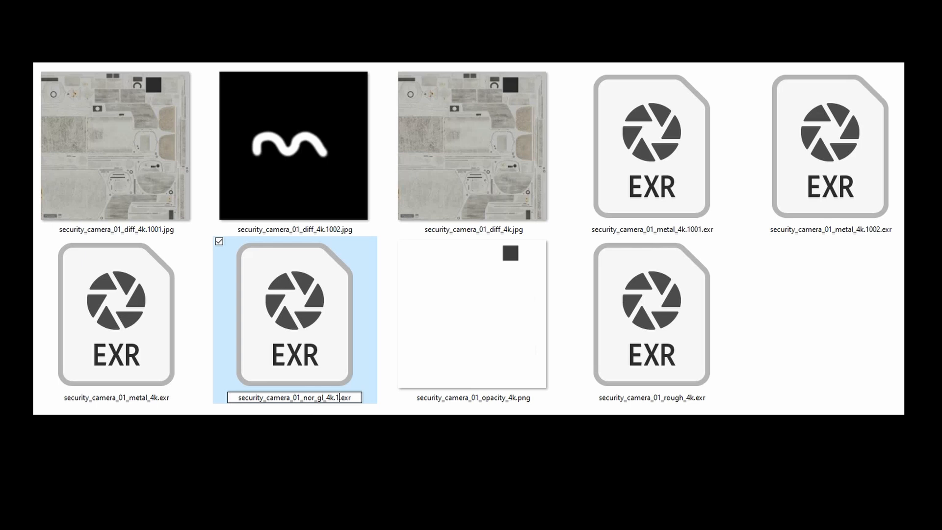
key("Return")
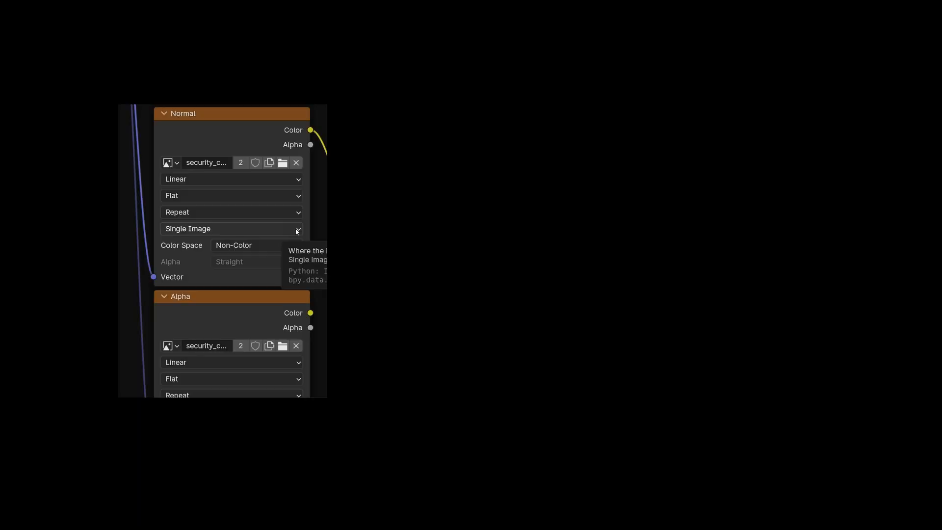
Set the Normal texture node's source to UDIM Tiles and load the renamed normal map file
left_click(275, 229)
left_click(208, 321)
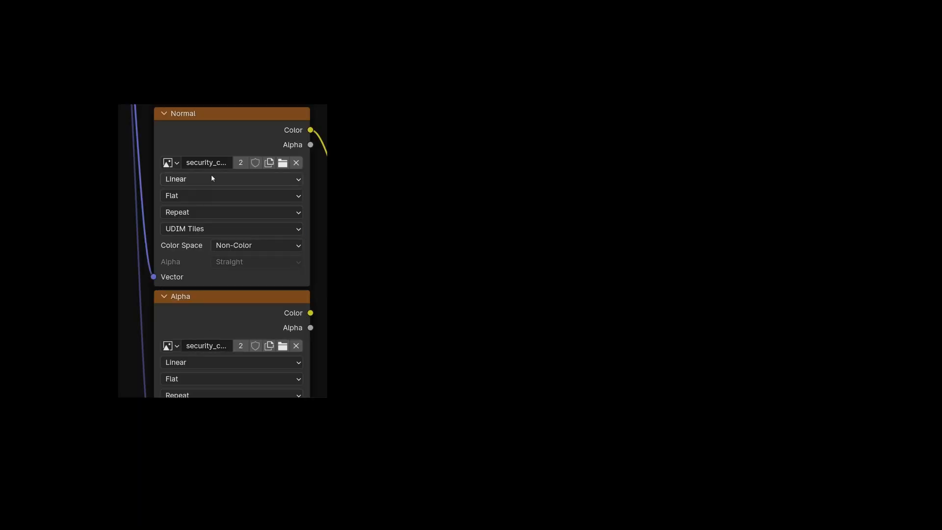
left_click(282, 162)
left_click(441, 167)
left_click(676, 398)
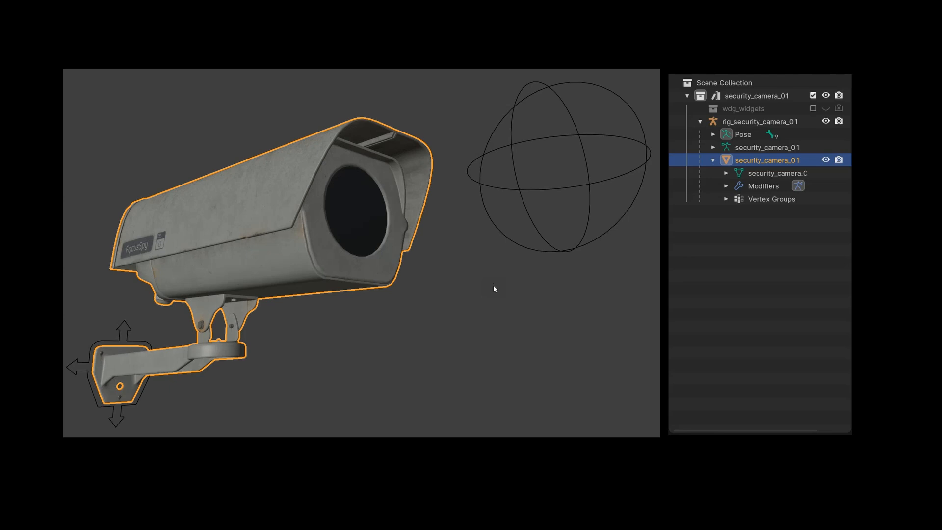
Separate the security_camera_01 mesh into individual objects by loose parts
key("Tab")
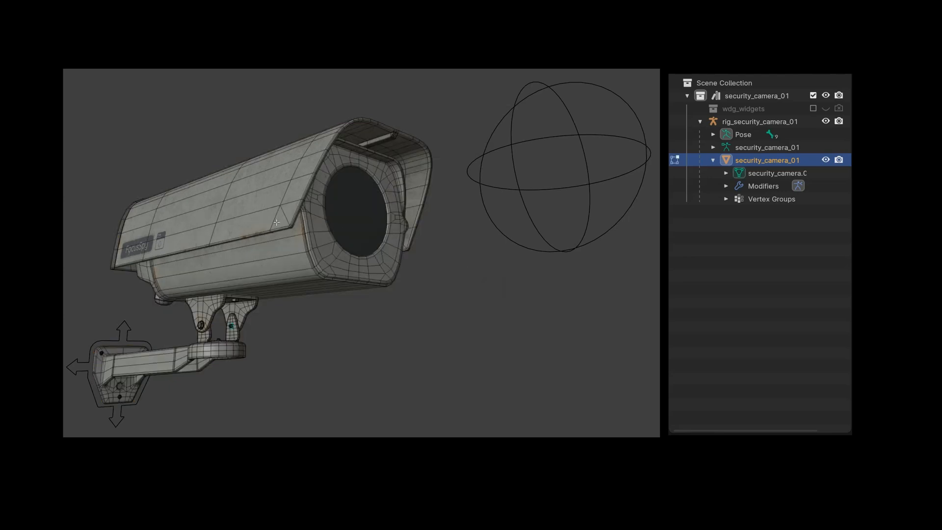
key("p")
left_click(255, 247)
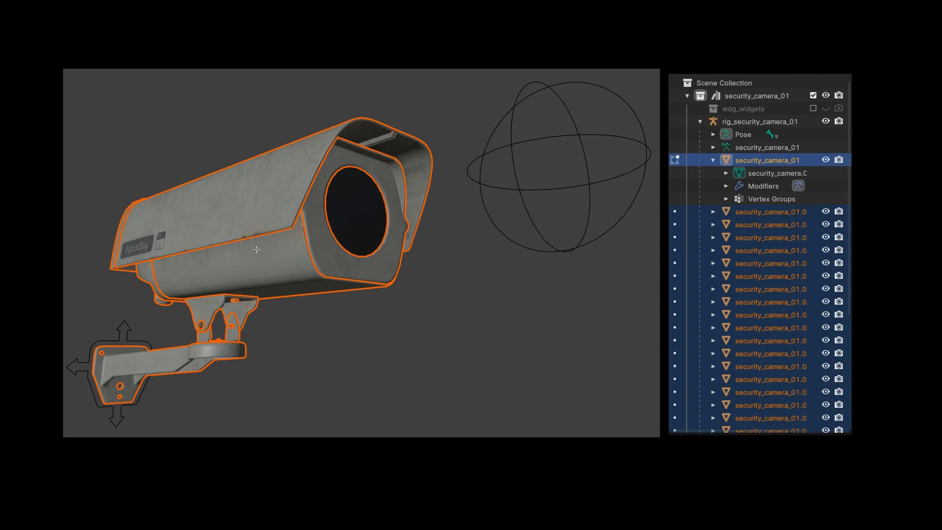